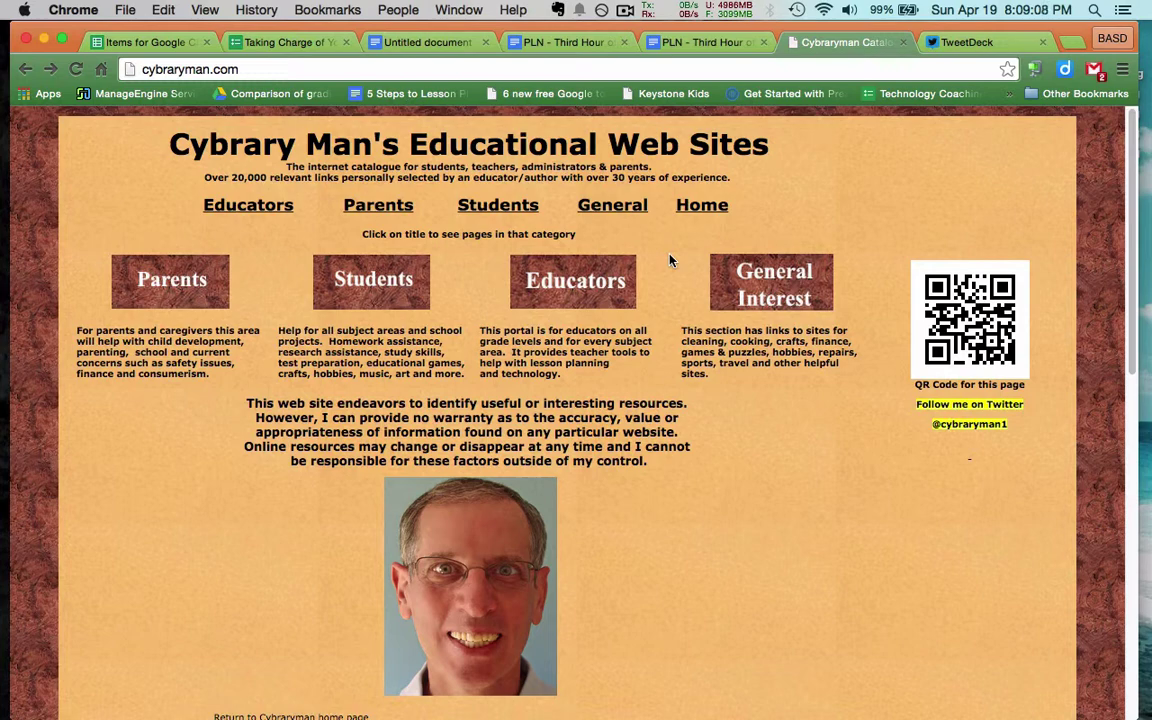
Reload cybraryman.com, open its Educators Pages and scroll down to the Featured Sites list
{"action": "left_click", "coordinate": [325, 69]}
{"action": "left_click", "coordinate": [325, 69]}
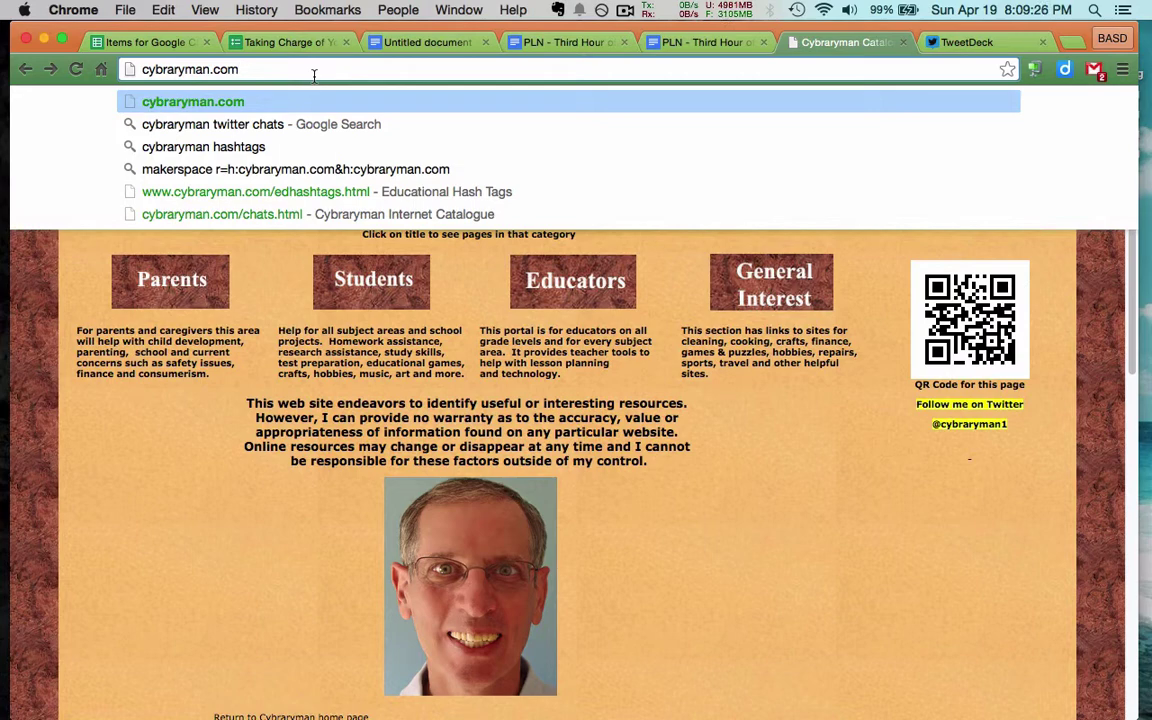
{"action": "key", "text": "Return"}
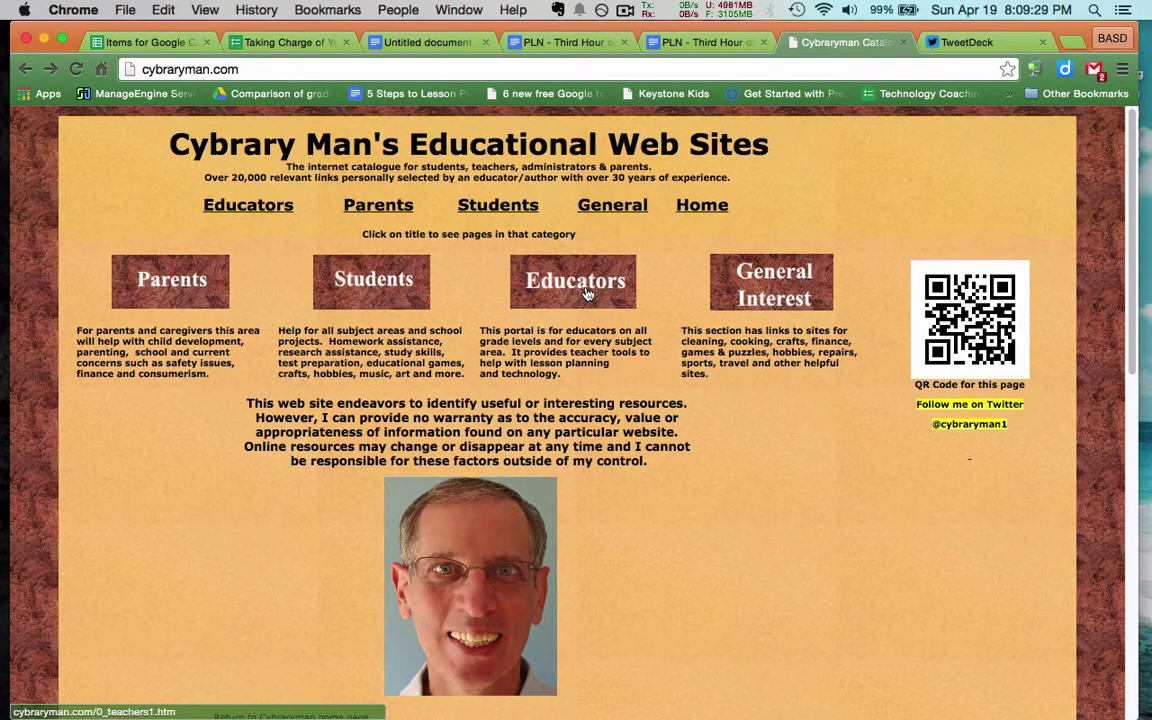
{"action": "left_click", "coordinate": [556, 280]}
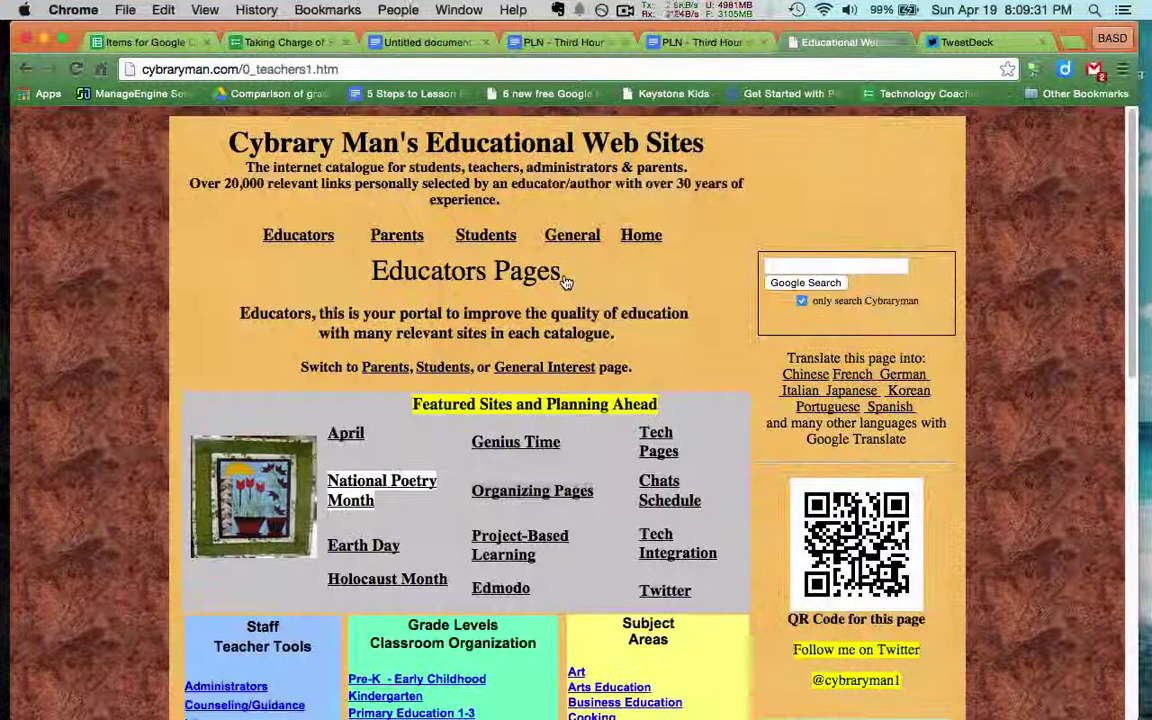
{"action": "scroll", "coordinate": [560, 283], "scroll_direction": "down", "scroll_amount": 3}
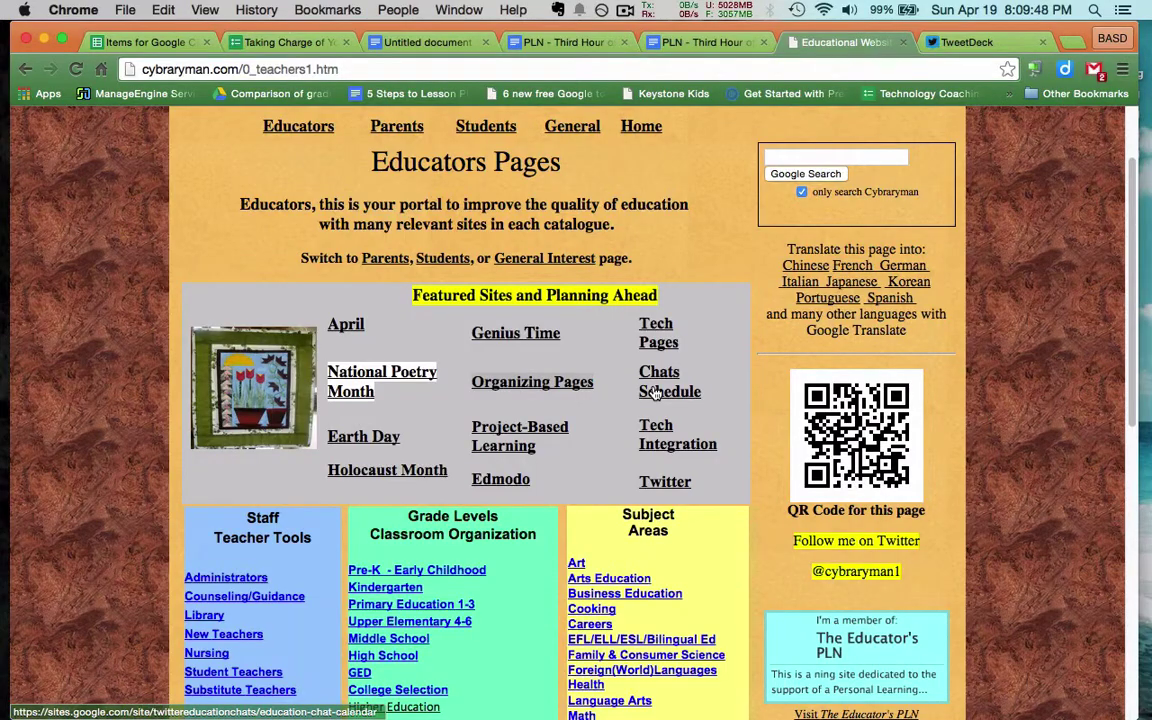
Open the Chats Schedule page and browse its agenda of scheduled education chats
{"action": "left_click", "coordinate": [656, 395]}
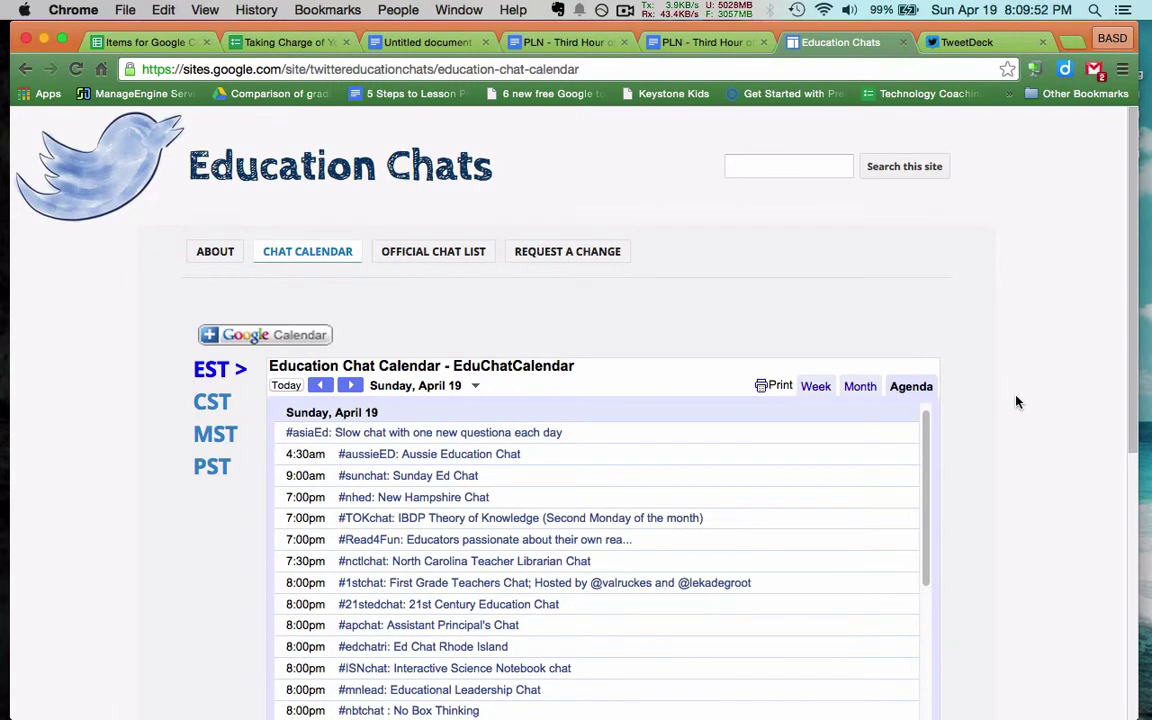
{"action": "scroll", "coordinate": [1016, 402], "scroll_direction": "down", "scroll_amount": 3}
{"action": "scroll", "coordinate": [1016, 402], "scroll_direction": "up", "scroll_amount": 2}
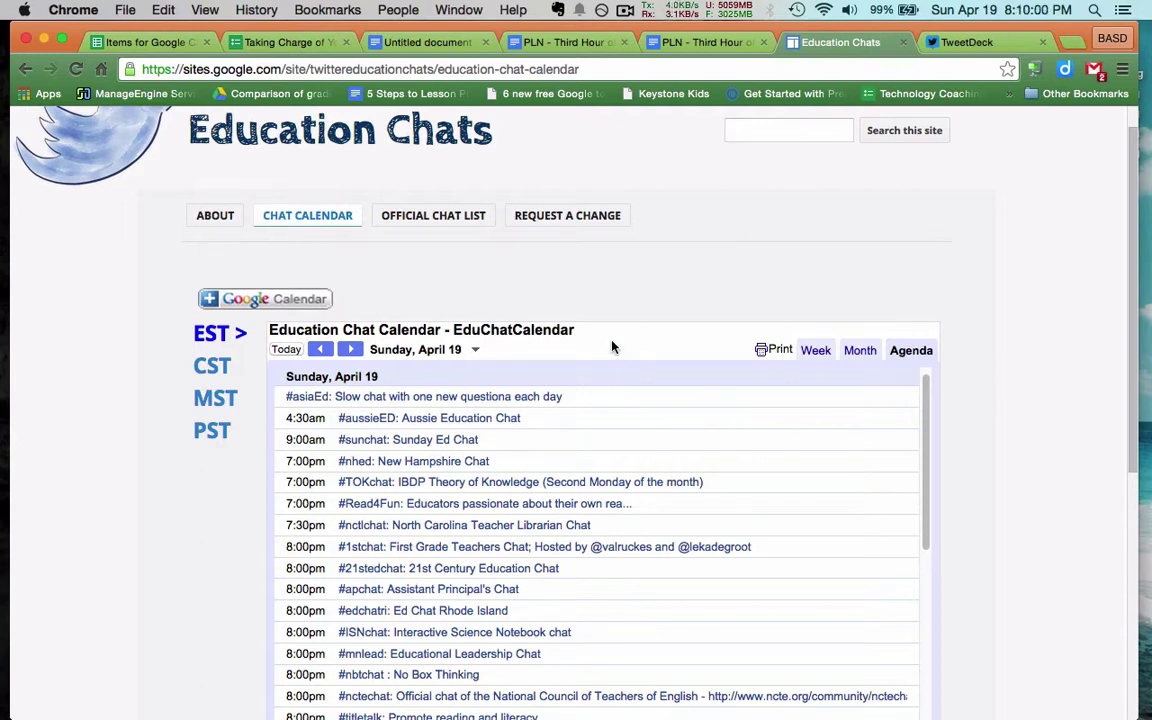
{"action": "scroll", "coordinate": [509, 538], "scroll_direction": "down", "scroll_amount": 5}
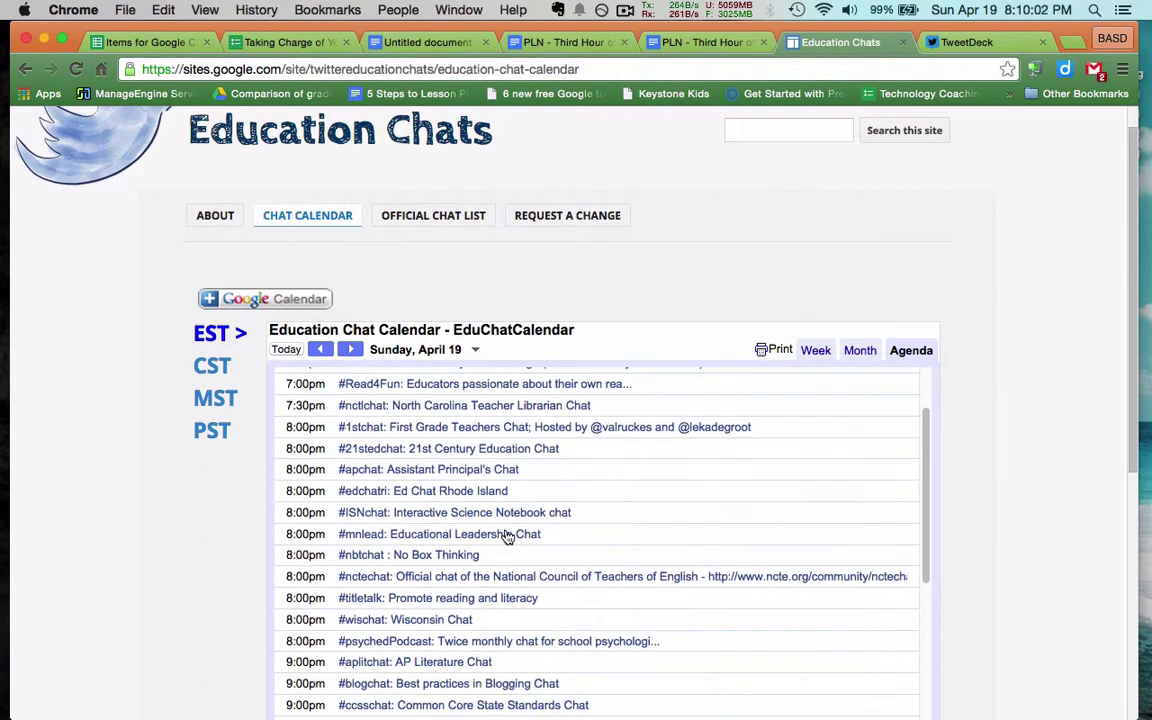
{"action": "scroll", "coordinate": [509, 538], "scroll_direction": "up", "scroll_amount": 2}
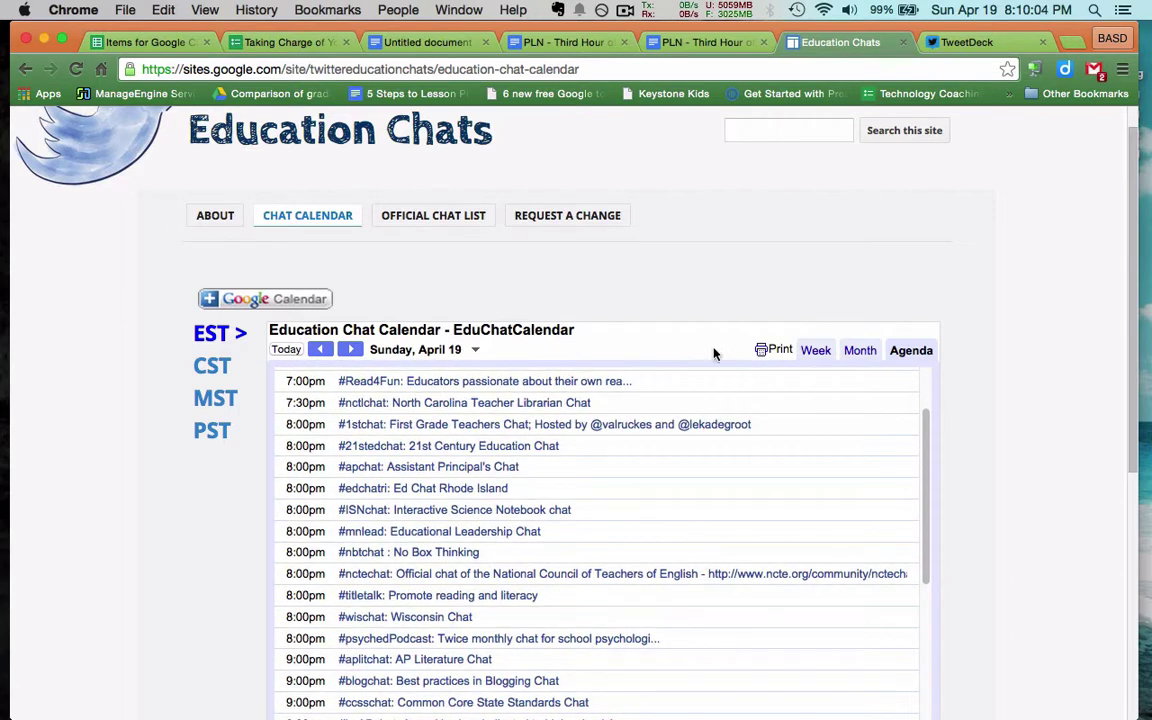
Switch the calendar to Month, then Week view for Apr 19 – 25, 2015, and scroll the grid
{"action": "left_click", "coordinate": [858, 352]}
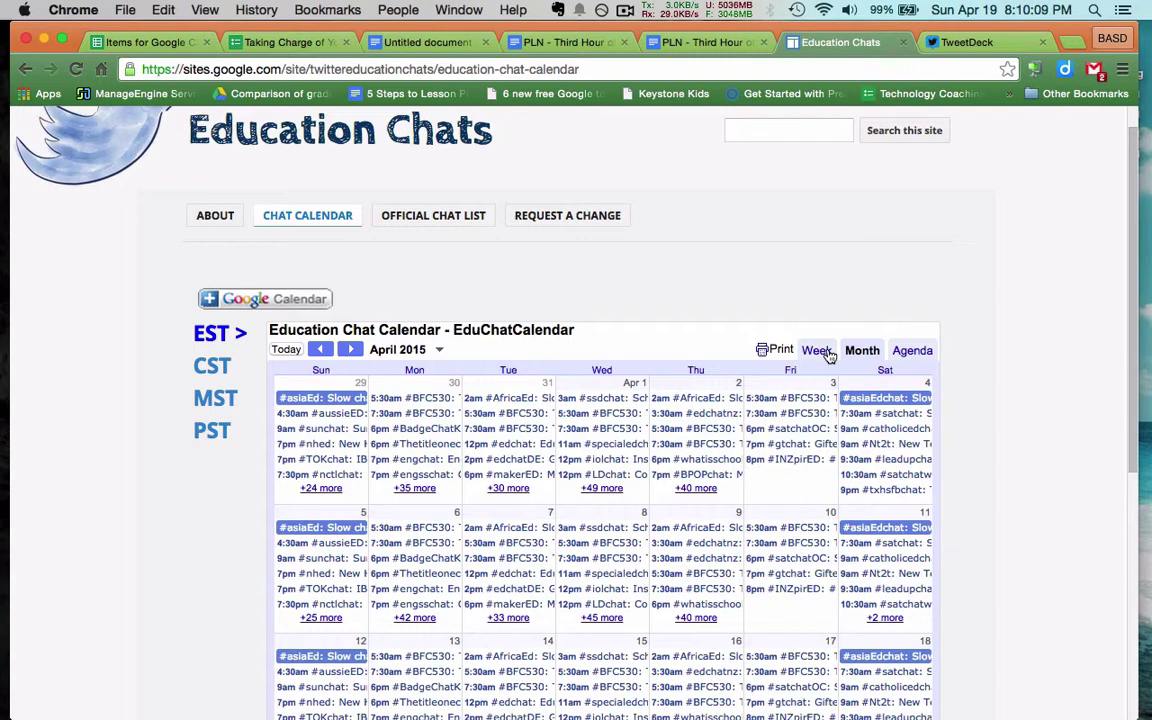
{"action": "left_click", "coordinate": [818, 351]}
{"action": "scroll", "coordinate": [710, 617], "scroll_direction": "down", "scroll_amount": 3}
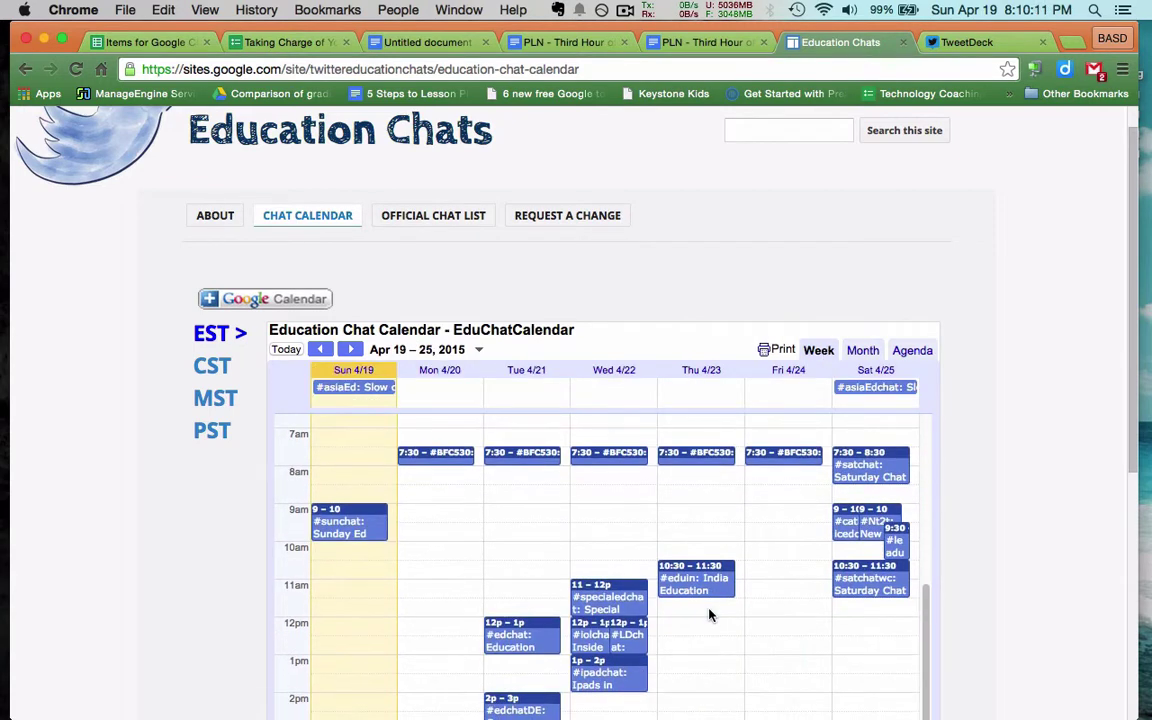
{"action": "scroll", "coordinate": [710, 617], "scroll_direction": "up", "scroll_amount": 5}
{"action": "scroll", "coordinate": [710, 617], "scroll_direction": "down", "scroll_amount": 5}
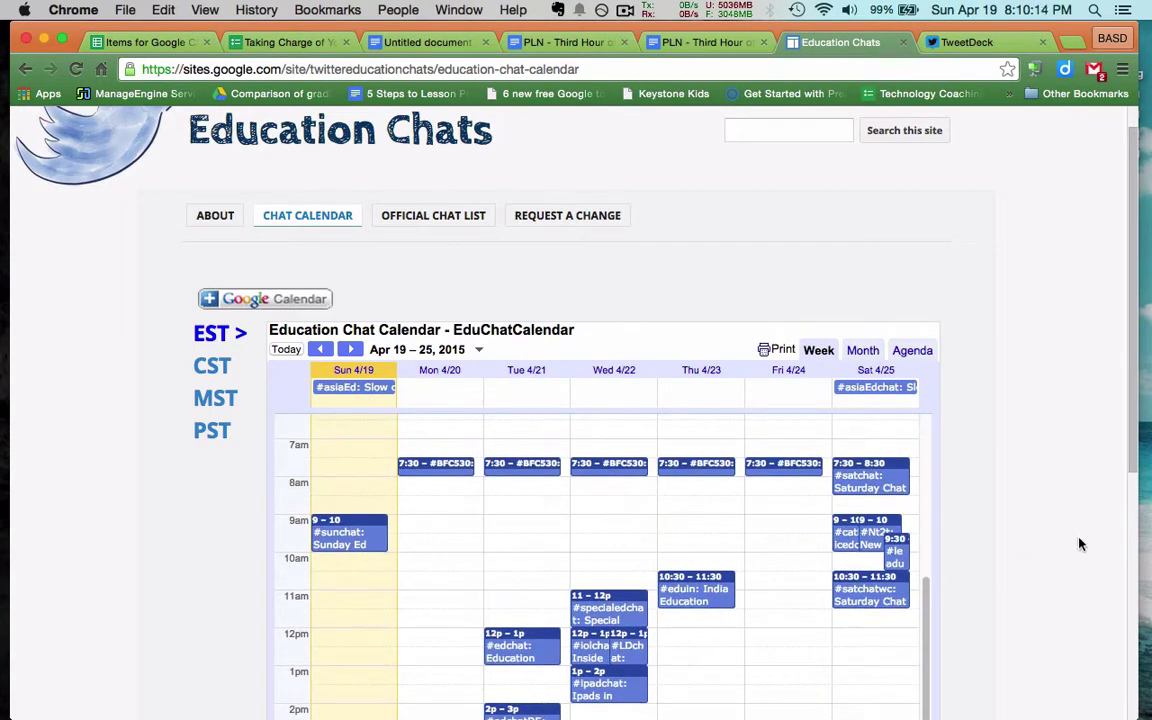
{"action": "scroll", "coordinate": [1080, 540], "scroll_direction": "down", "scroll_amount": 4}
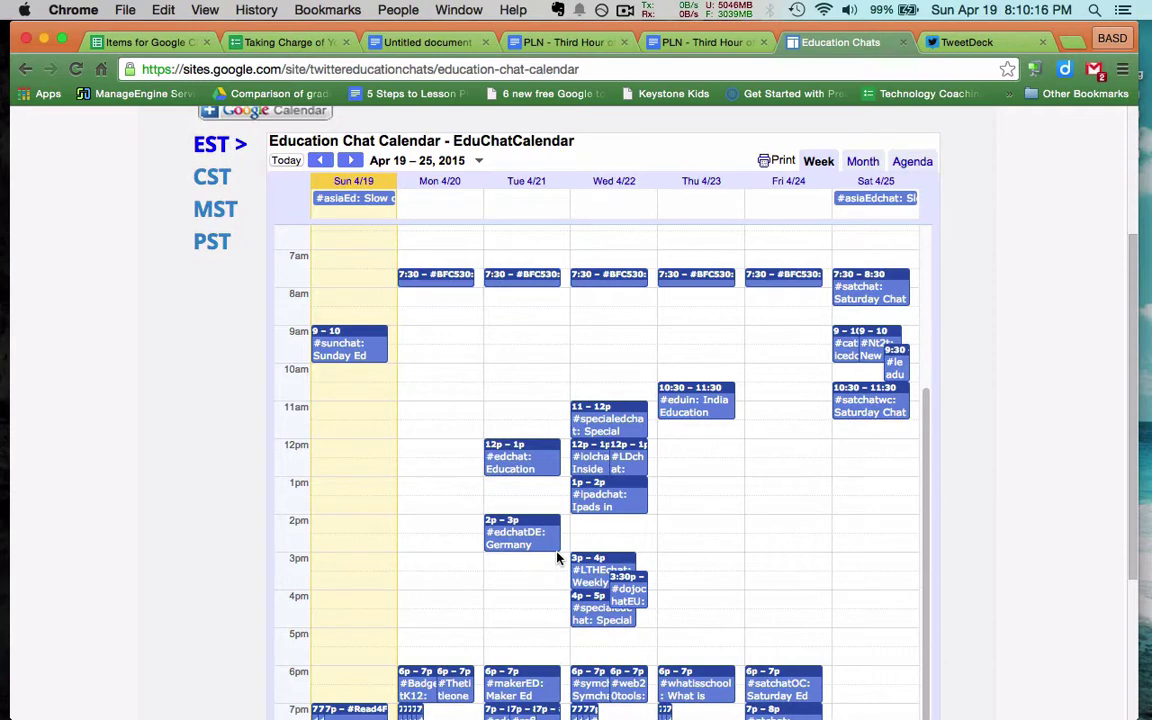
{"action": "scroll", "coordinate": [557, 557], "scroll_direction": "down", "scroll_amount": 4}
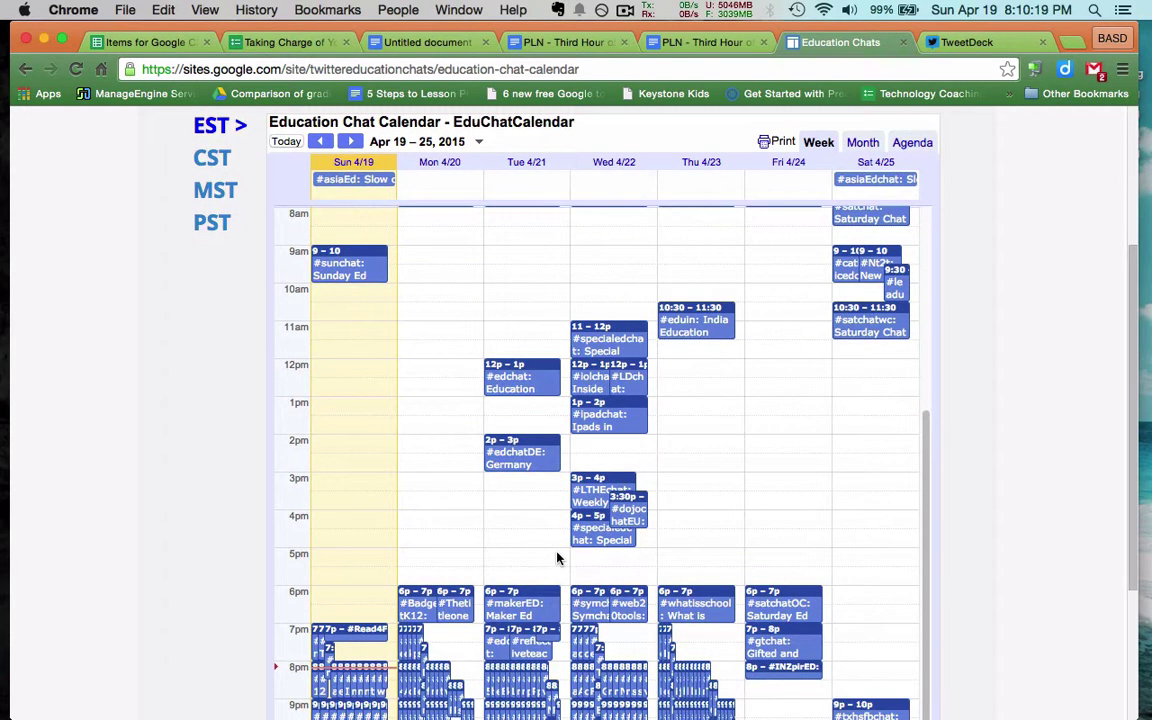
{"action": "scroll", "coordinate": [557, 557], "scroll_direction": "up", "scroll_amount": 1}
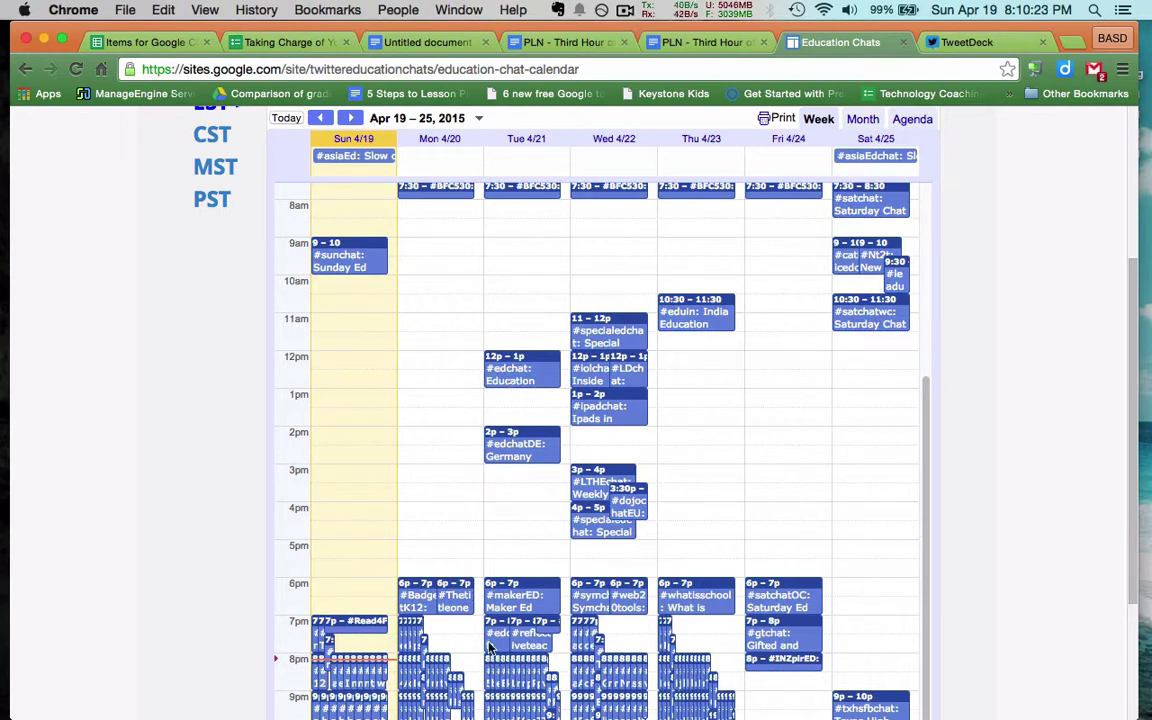
{"action": "scroll", "coordinate": [493, 645], "scroll_direction": "up", "scroll_amount": 10}
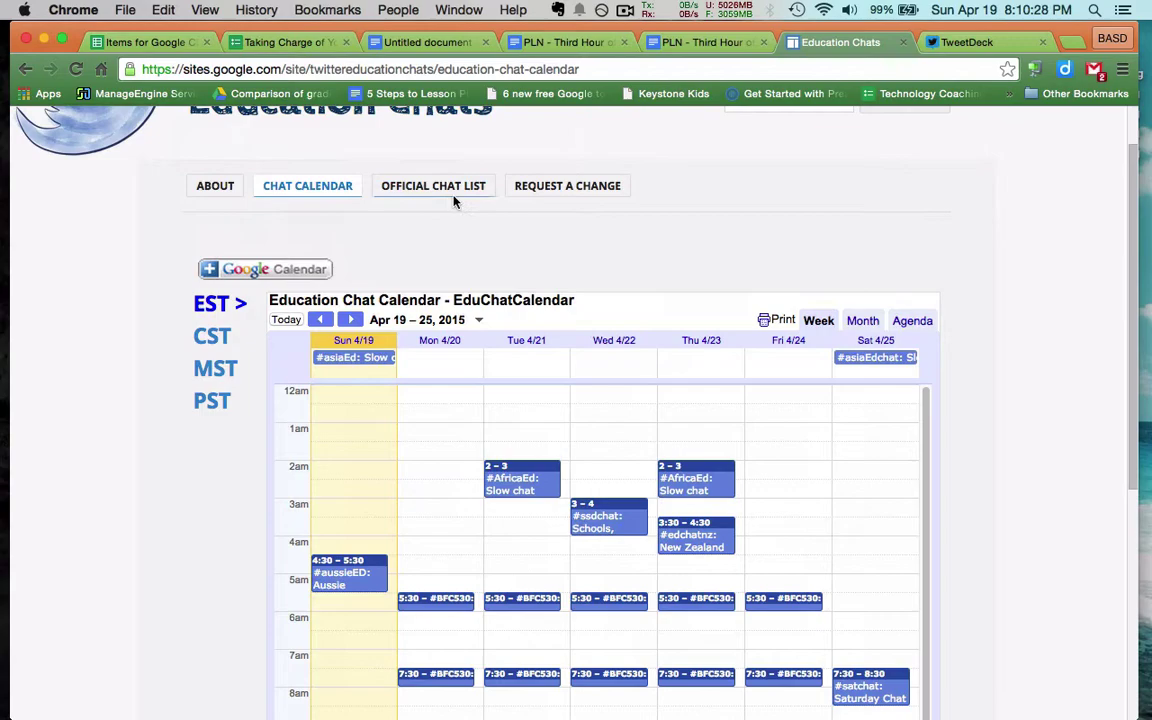
Go to OFFICIAL CHAT LIST and scroll the Education Chats On Twitter table, returning to its header
{"action": "left_click", "coordinate": [452, 190]}
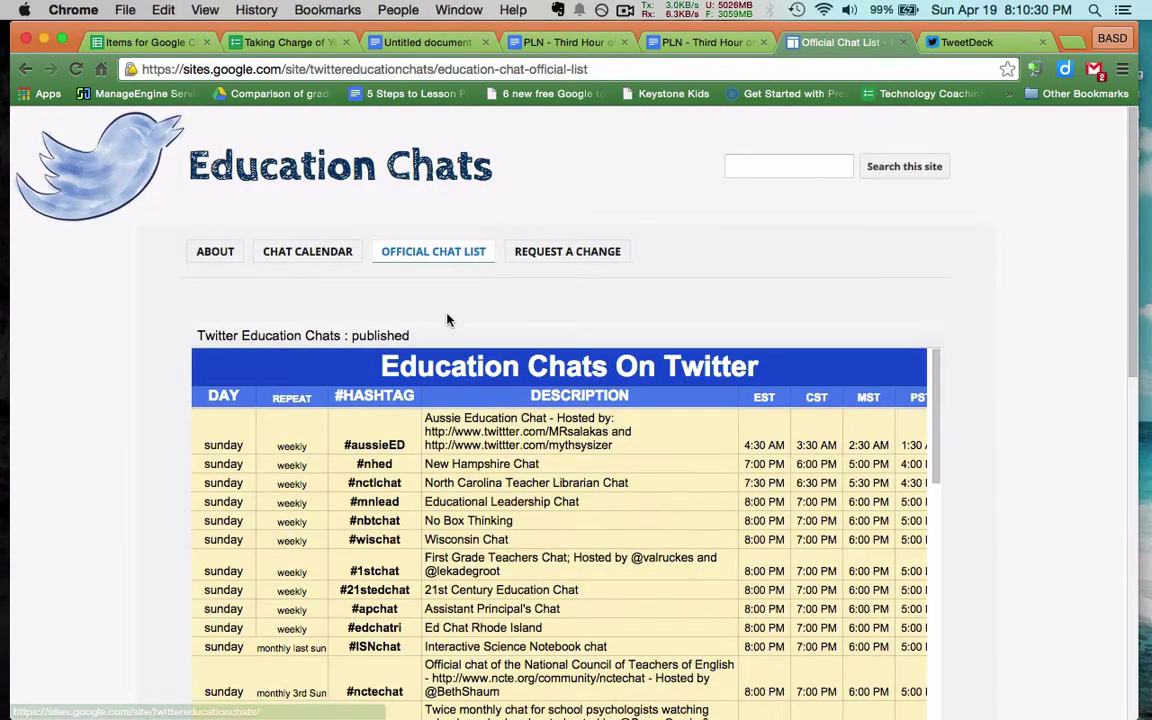
{"action": "scroll", "coordinate": [447, 319], "scroll_direction": "down", "scroll_amount": 2}
{"action": "scroll", "coordinate": [1013, 470], "scroll_direction": "down", "scroll_amount": 5}
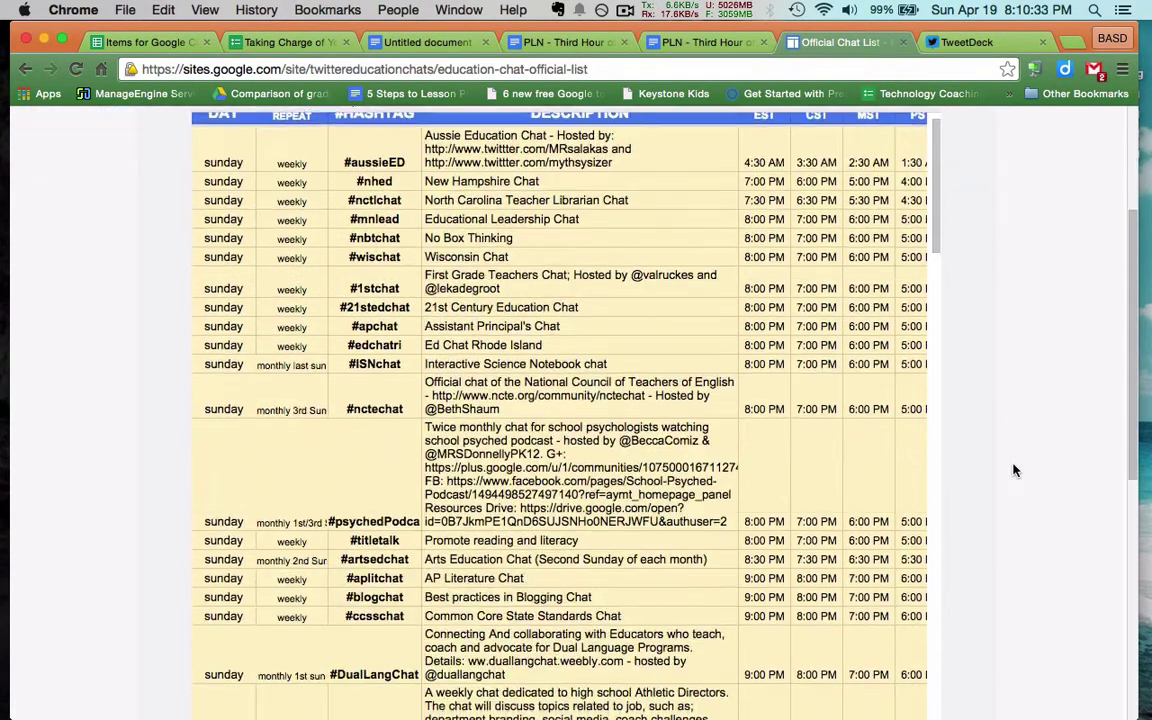
{"action": "scroll", "coordinate": [585, 400], "scroll_direction": "down", "scroll_amount": 4}
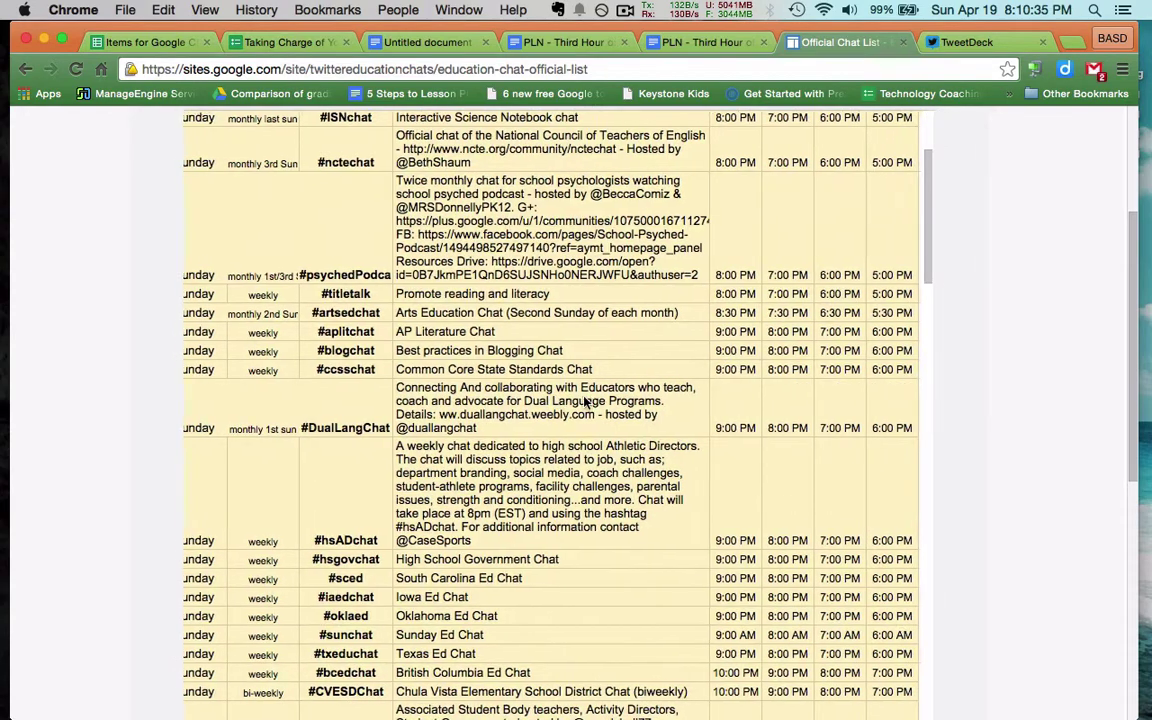
{"action": "scroll", "coordinate": [585, 400], "scroll_direction": "up", "scroll_amount": 1}
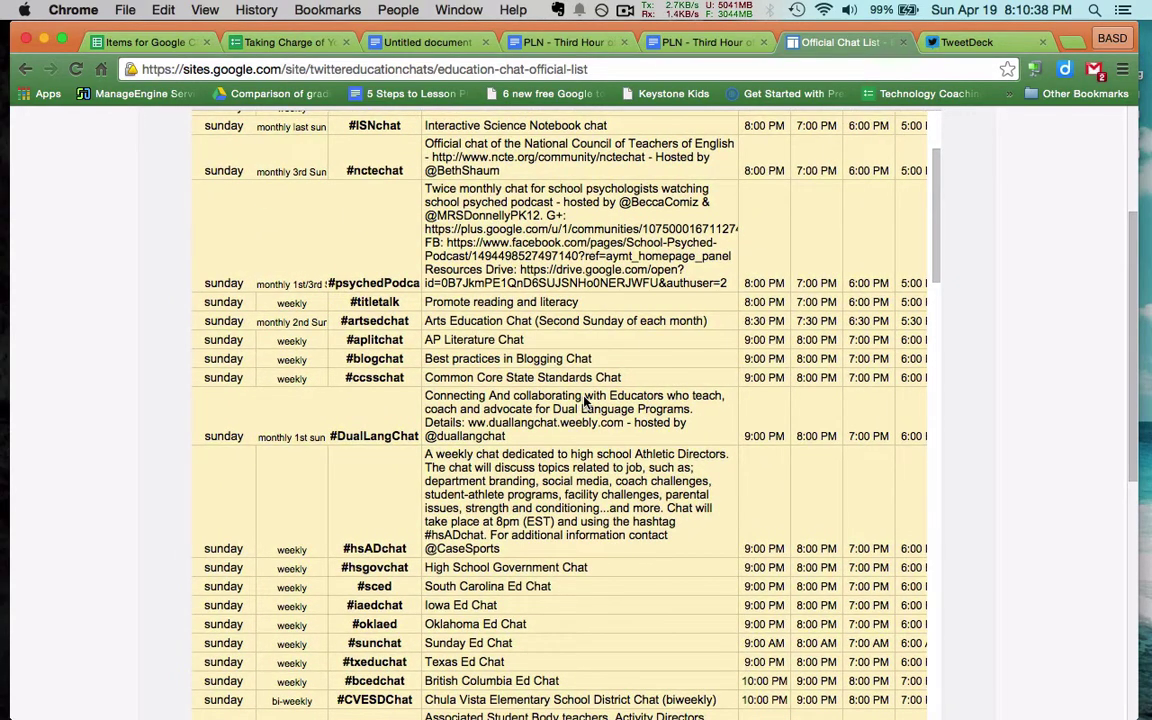
{"action": "scroll", "coordinate": [587, 400], "scroll_direction": "up", "scroll_amount": 6}
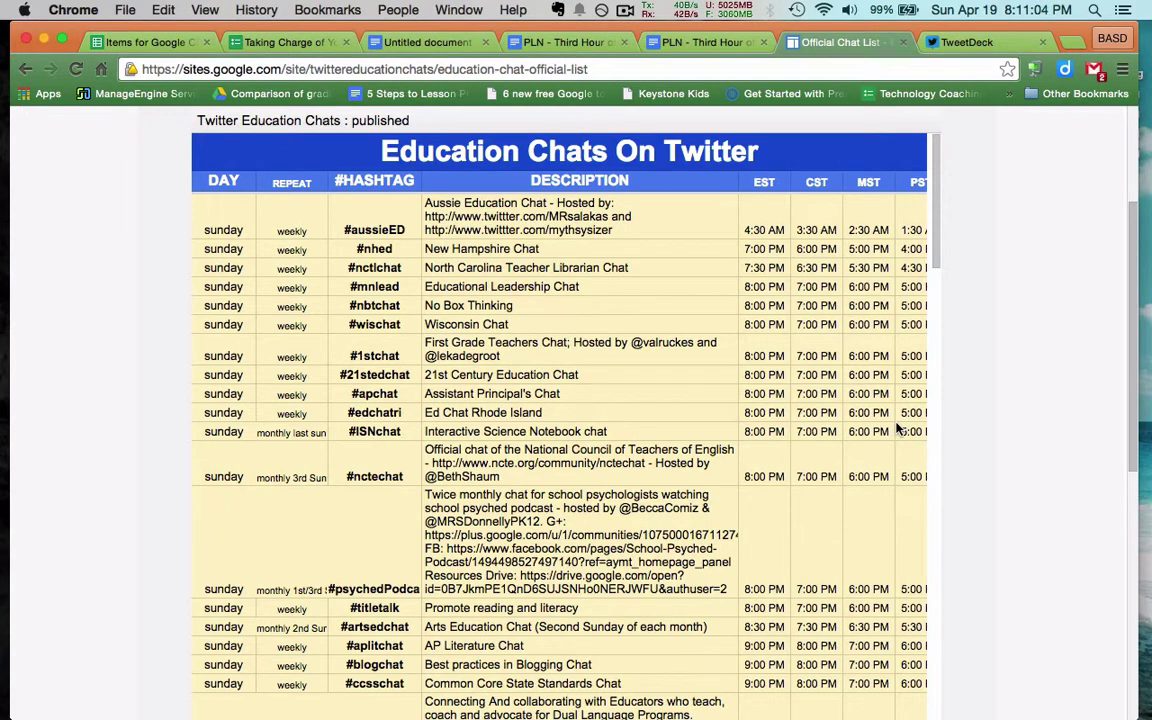
{"action": "scroll", "coordinate": [897, 429], "scroll_direction": "down", "scroll_amount": 3}
{"action": "scroll", "coordinate": [897, 429], "scroll_direction": "down", "scroll_amount": 3}
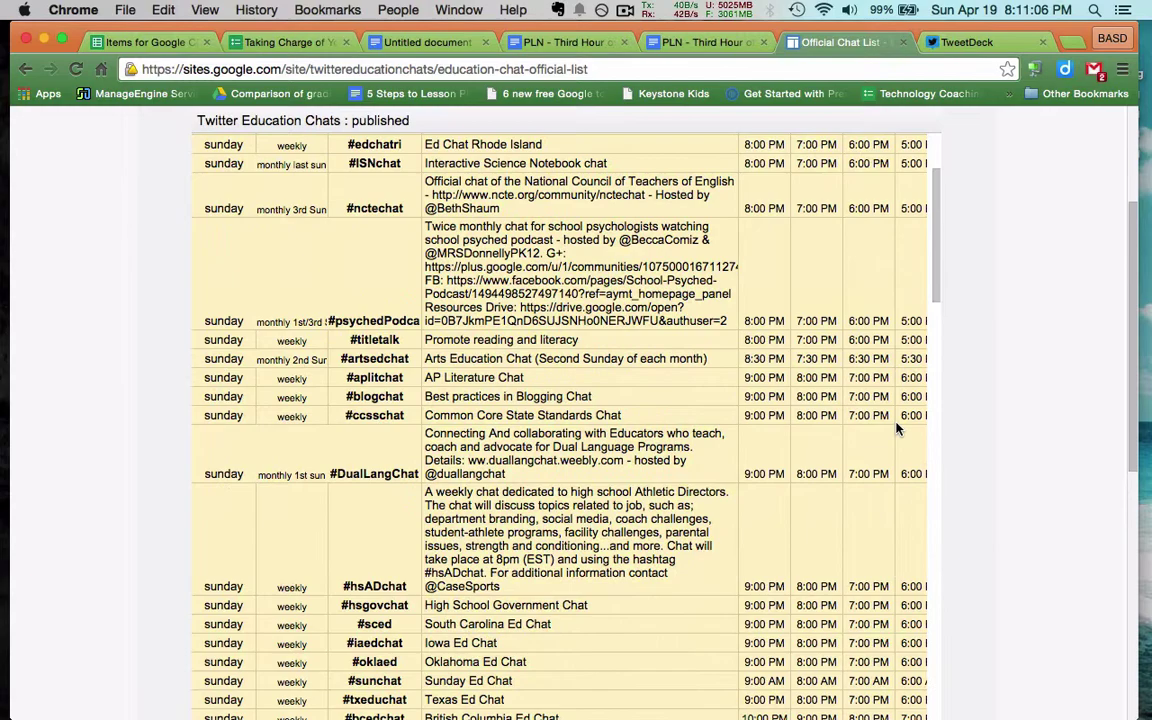
{"action": "scroll", "coordinate": [929, 428], "scroll_direction": "down", "scroll_amount": 8}
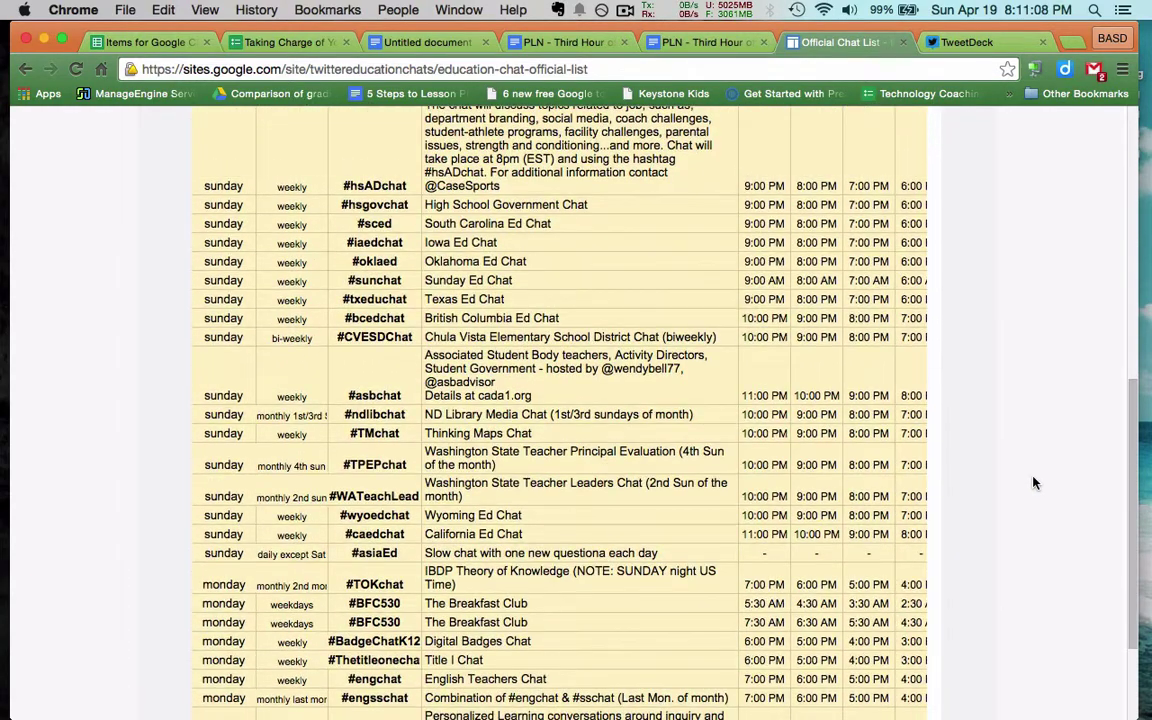
{"action": "scroll", "coordinate": [1034, 483], "scroll_direction": "down", "scroll_amount": 3}
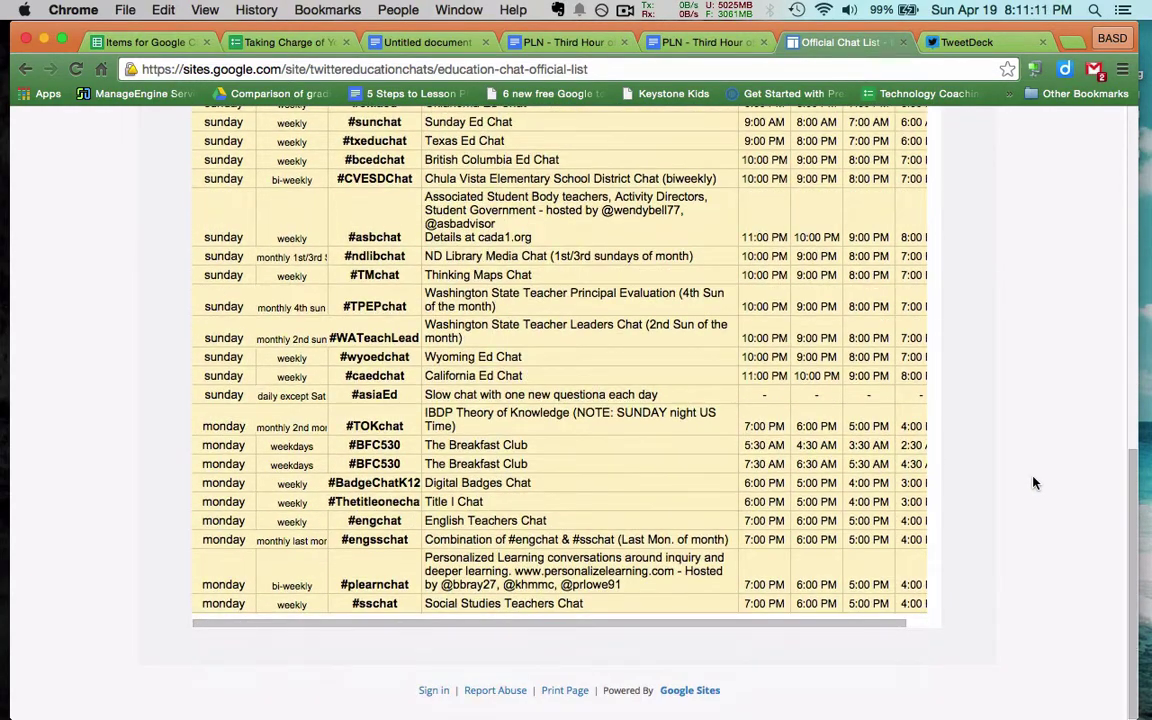
{"action": "scroll", "coordinate": [761, 330], "scroll_direction": "down", "scroll_amount": 12}
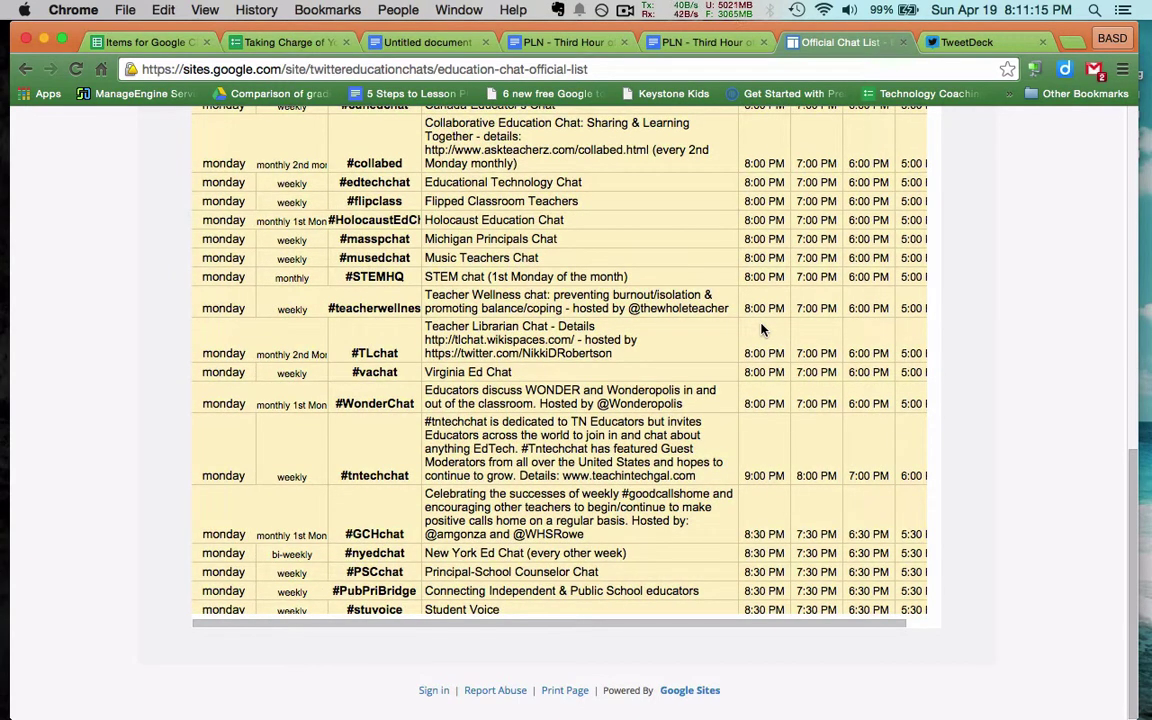
{"action": "scroll", "coordinate": [761, 330], "scroll_direction": "up", "scroll_amount": 4}
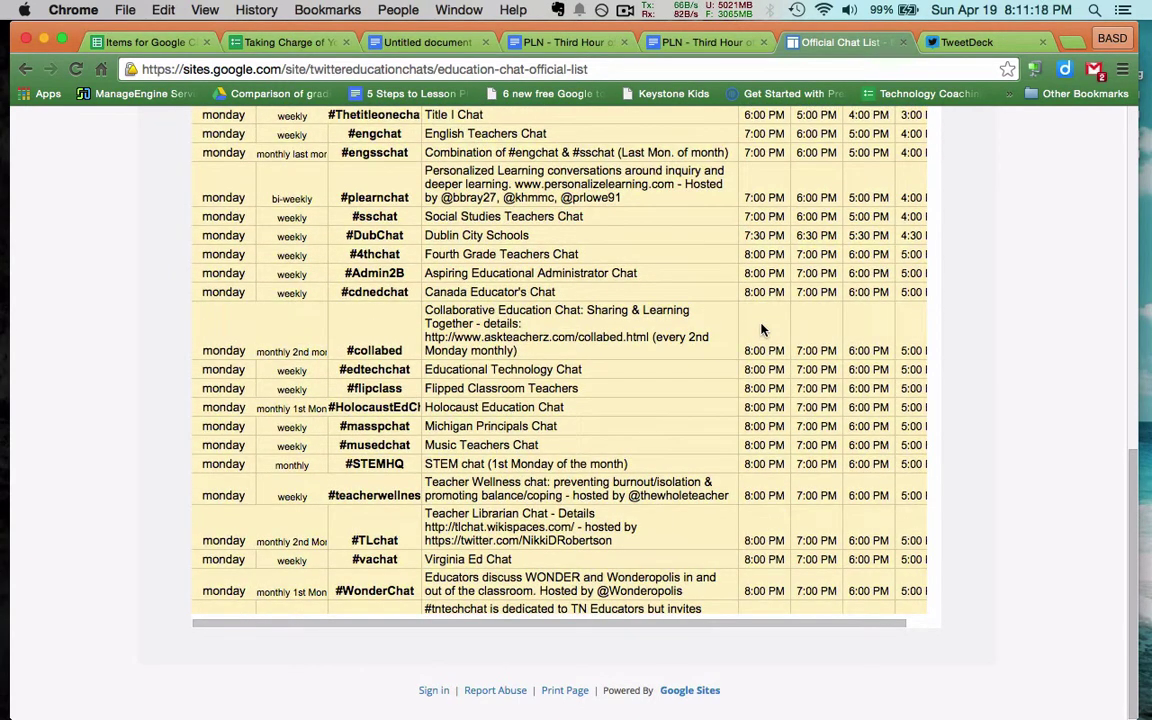
{"action": "scroll", "coordinate": [761, 330], "scroll_direction": "up", "scroll_amount": 2}
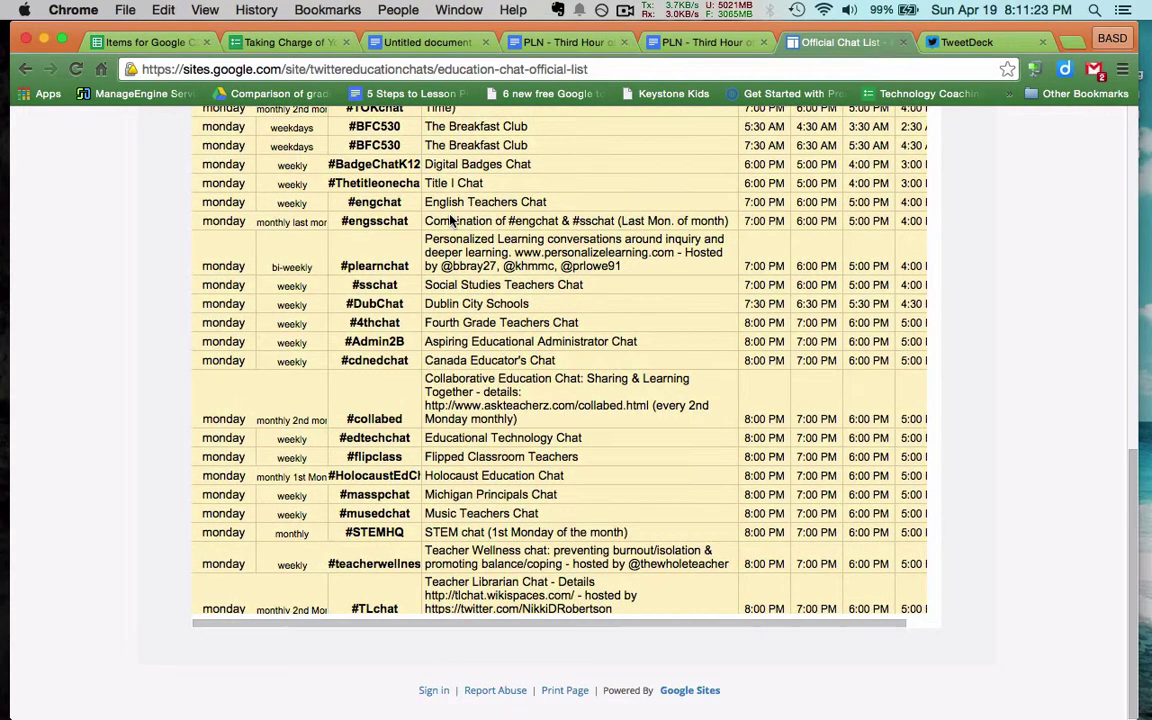
{"action": "scroll", "coordinate": [450, 220], "scroll_direction": "down", "scroll_amount": 20}
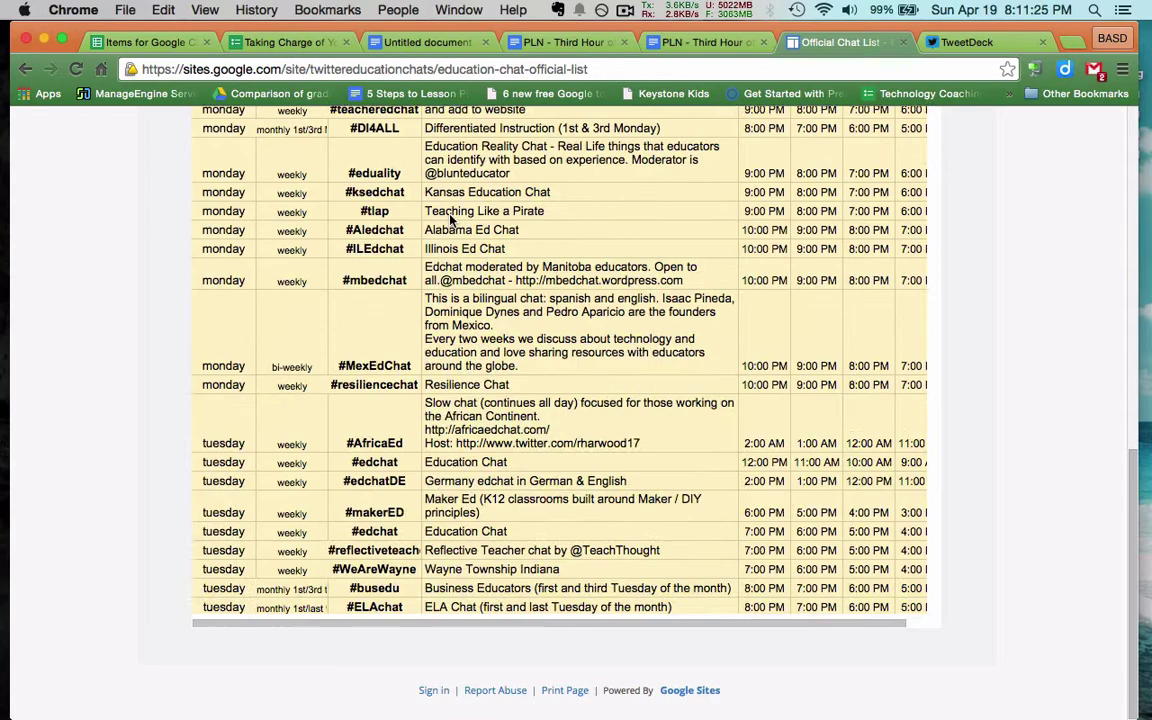
{"action": "scroll", "coordinate": [450, 220], "scroll_direction": "up", "scroll_amount": 2}
{"action": "scroll", "coordinate": [450, 220], "scroll_direction": "down", "scroll_amount": 10}
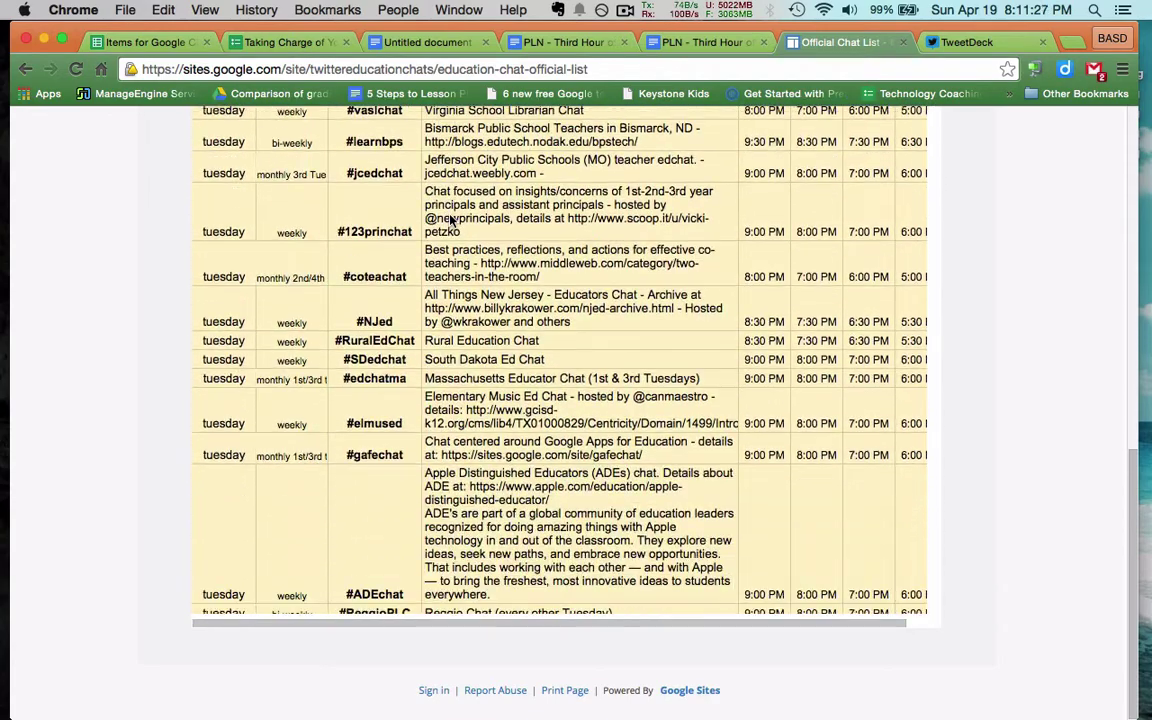
{"action": "scroll", "coordinate": [450, 220], "scroll_direction": "down", "scroll_amount": 5}
{"action": "scroll", "coordinate": [450, 220], "scroll_direction": "up", "scroll_amount": 2}
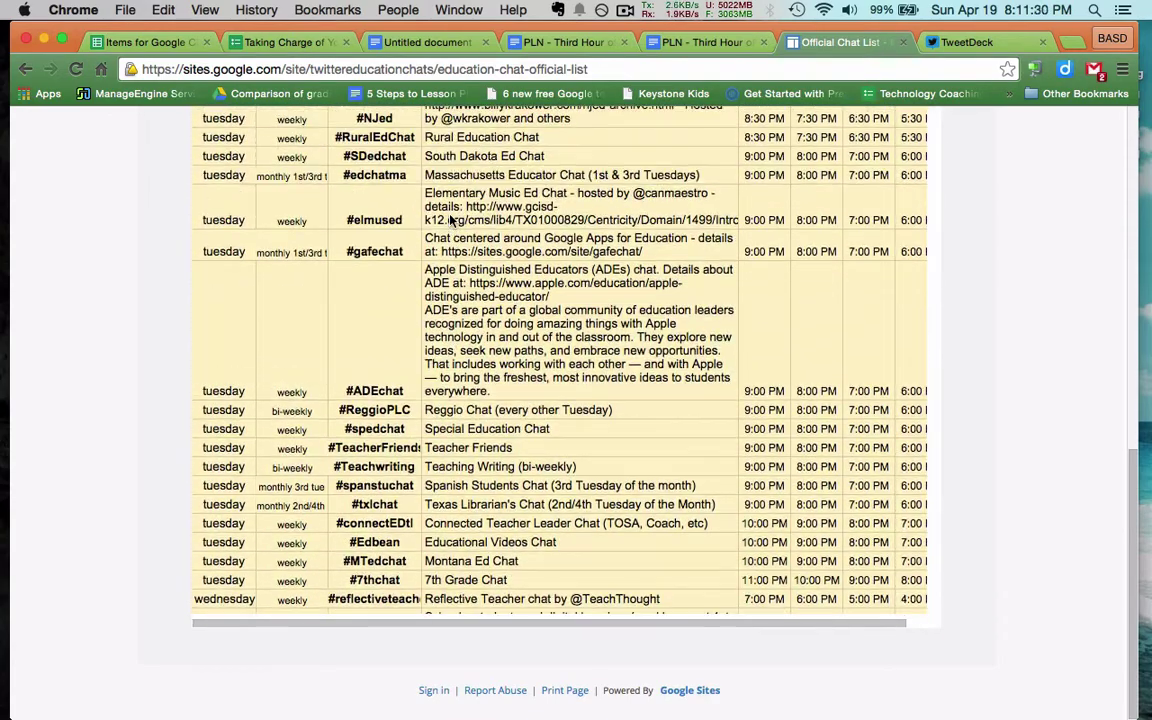
{"action": "scroll", "coordinate": [450, 220], "scroll_direction": "up", "scroll_amount": 5}
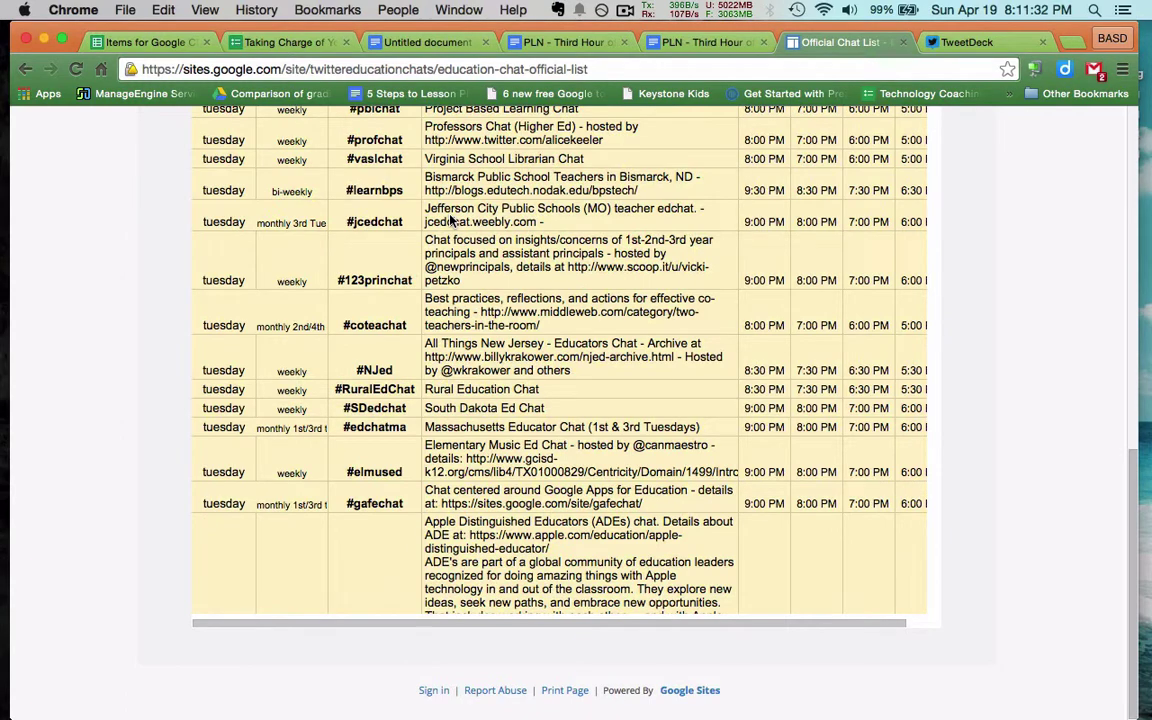
{"action": "scroll", "coordinate": [450, 220], "scroll_direction": "up", "scroll_amount": 5}
{"action": "scroll", "coordinate": [450, 220], "scroll_direction": "up", "scroll_amount": 2}
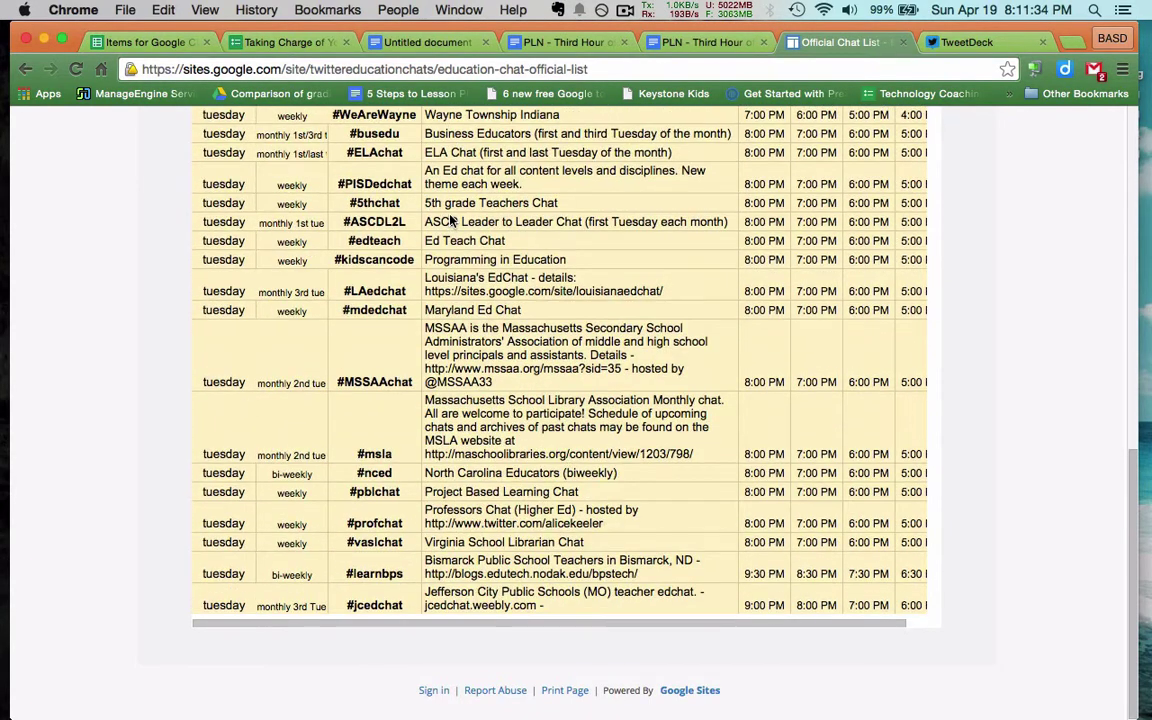
{"action": "scroll", "coordinate": [452, 220], "scroll_direction": "up", "scroll_amount": 2}
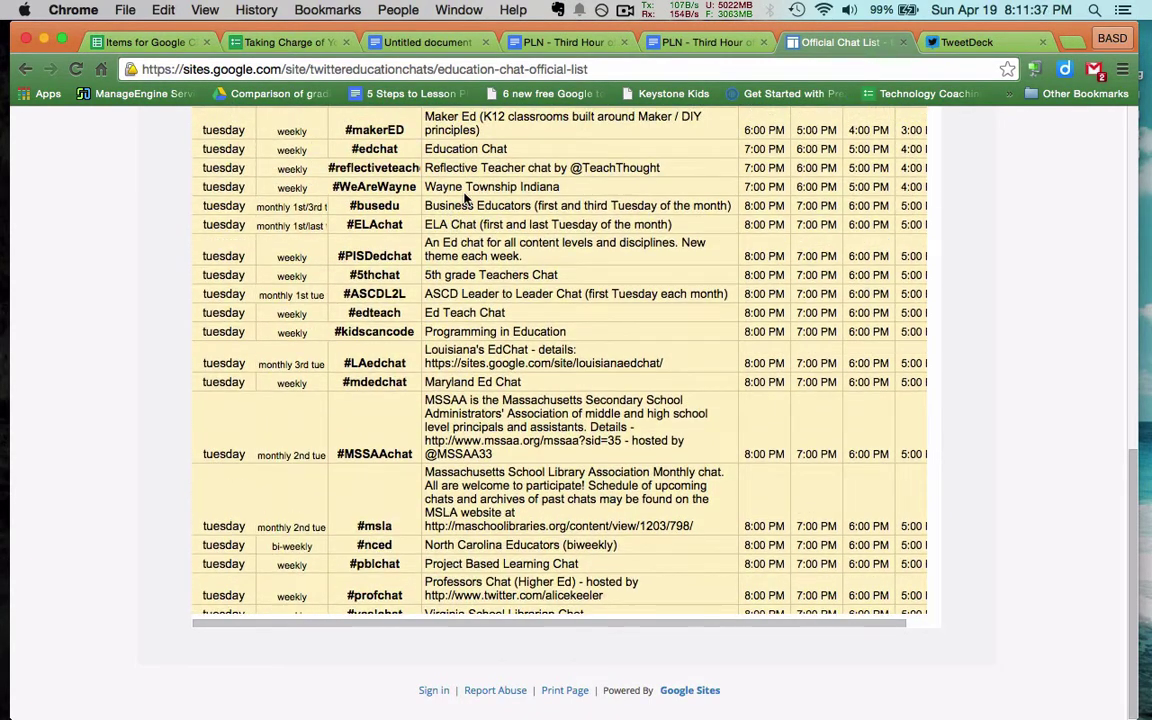
{"action": "scroll", "coordinate": [465, 198], "scroll_direction": "up", "scroll_amount": 1}
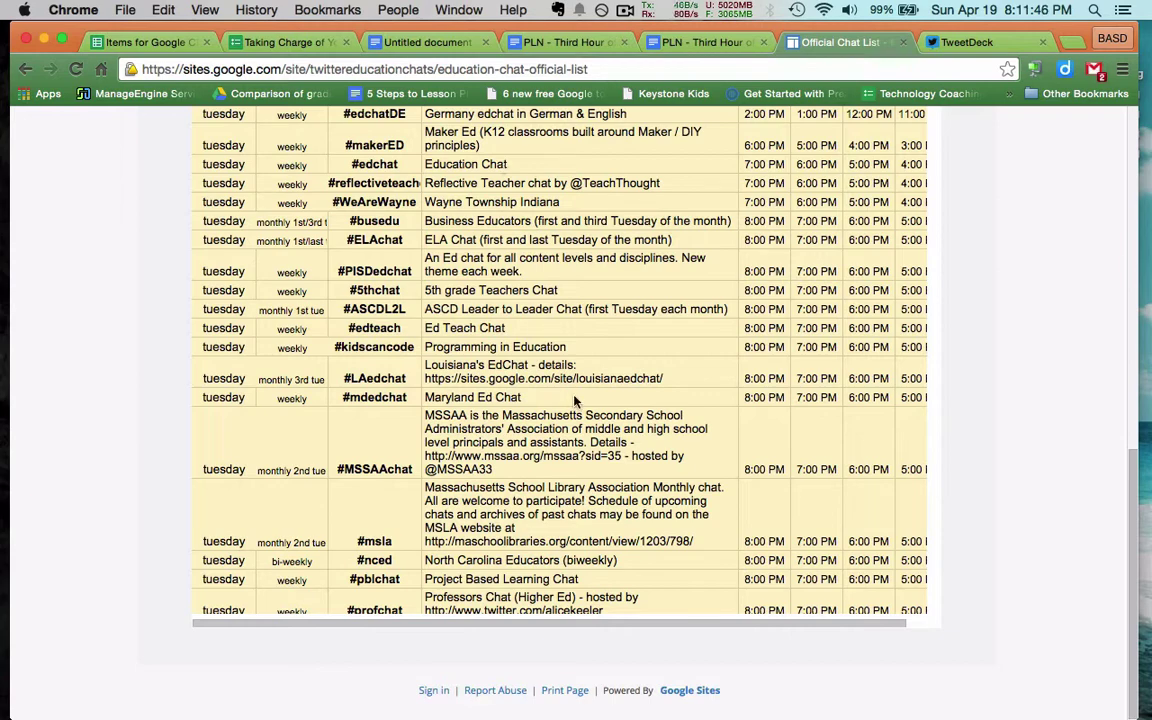
{"action": "scroll", "coordinate": [575, 400], "scroll_direction": "down", "scroll_amount": 5}
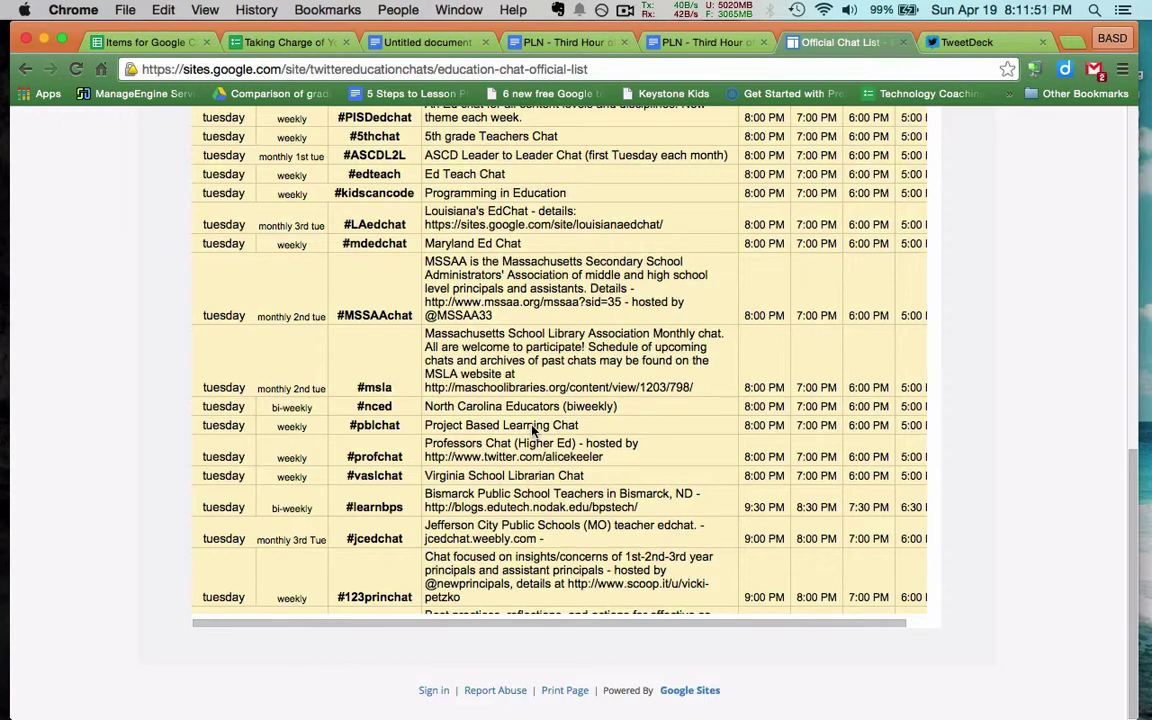
{"action": "scroll", "coordinate": [533, 430], "scroll_direction": "down", "scroll_amount": 2}
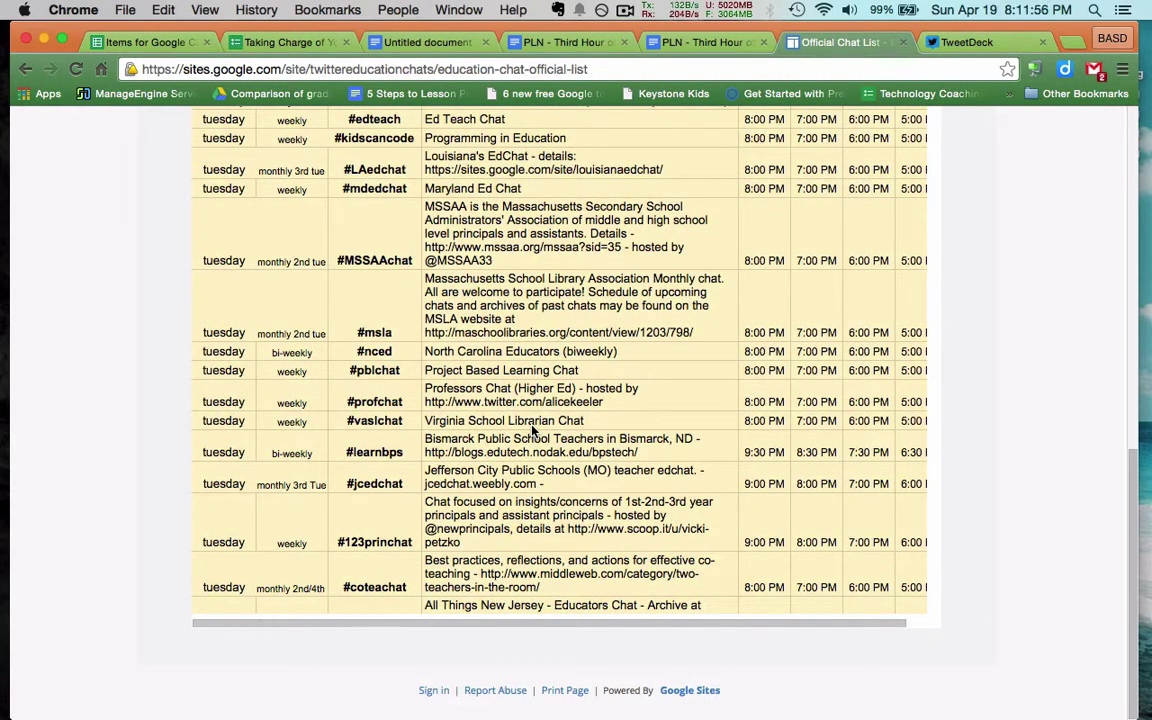
{"action": "scroll", "coordinate": [533, 430], "scroll_direction": "down", "scroll_amount": 5}
{"action": "scroll", "coordinate": [533, 430], "scroll_direction": "down", "scroll_amount": 3}
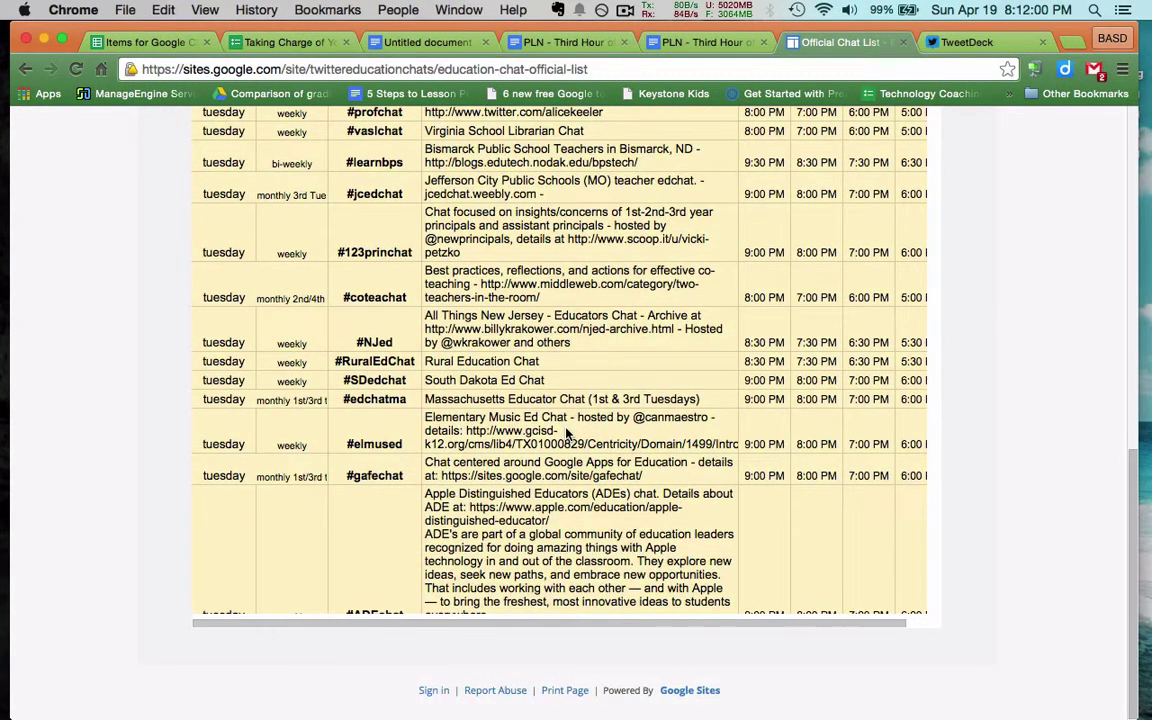
{"action": "scroll", "coordinate": [566, 432], "scroll_direction": "down", "scroll_amount": 2}
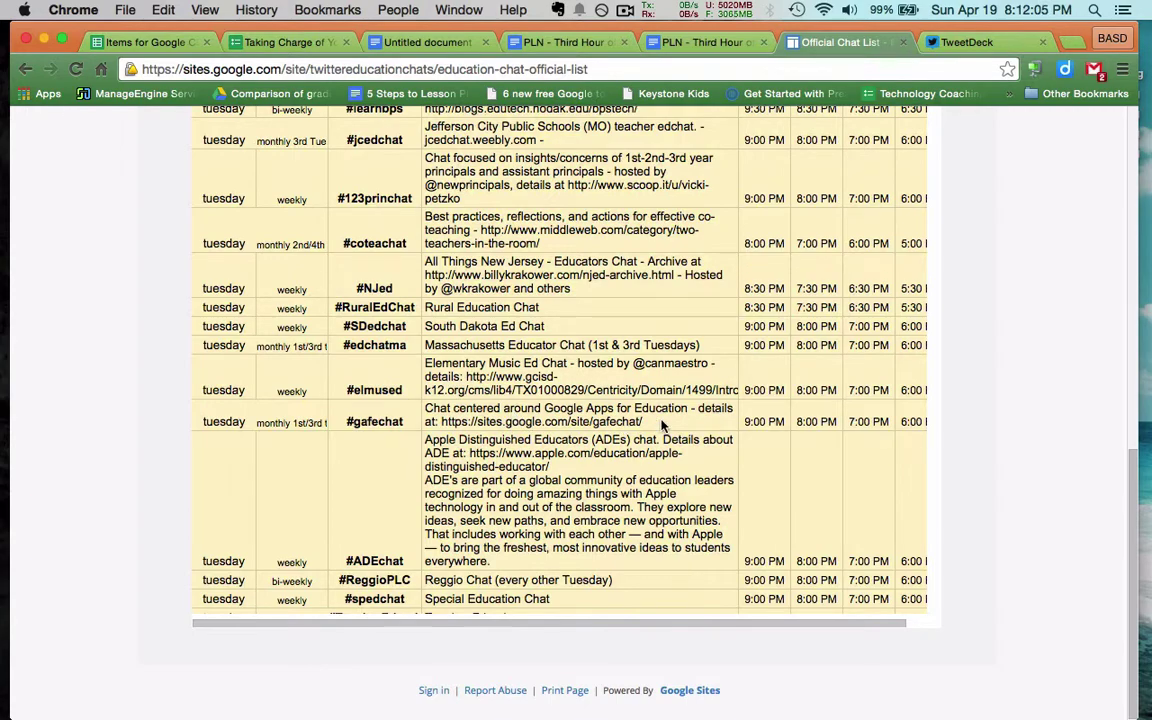
{"action": "scroll", "coordinate": [661, 426], "scroll_direction": "down", "scroll_amount": 4}
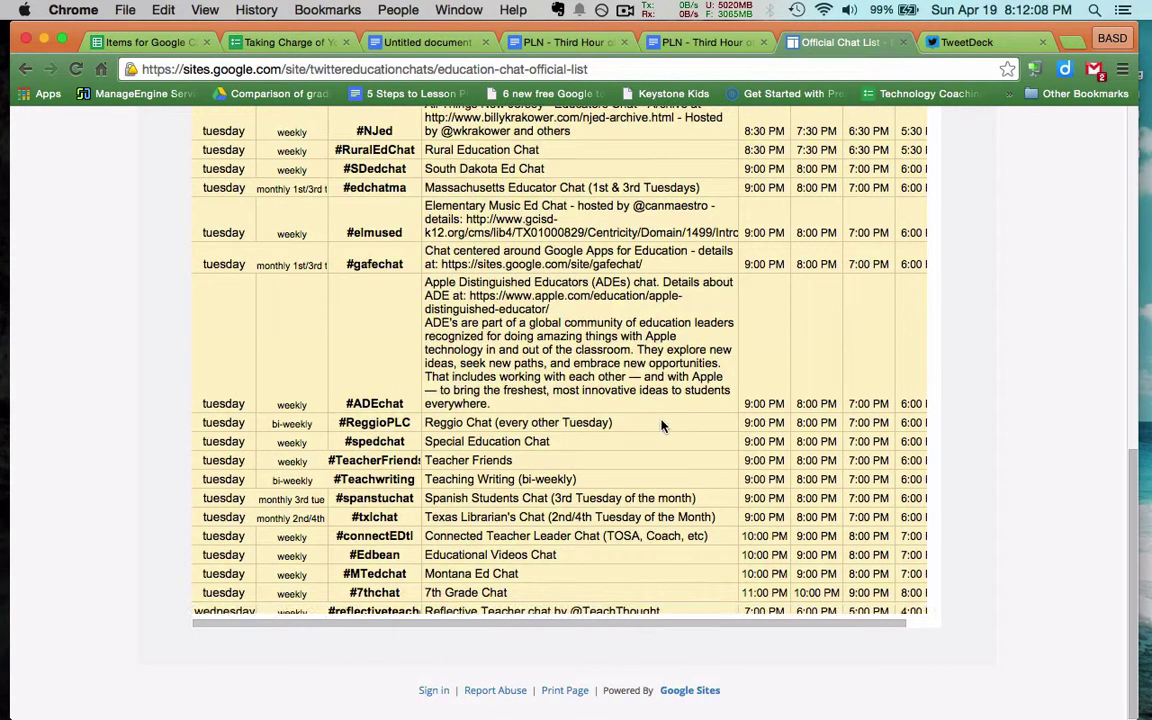
{"action": "scroll", "coordinate": [661, 426], "scroll_direction": "up", "scroll_amount": 20}
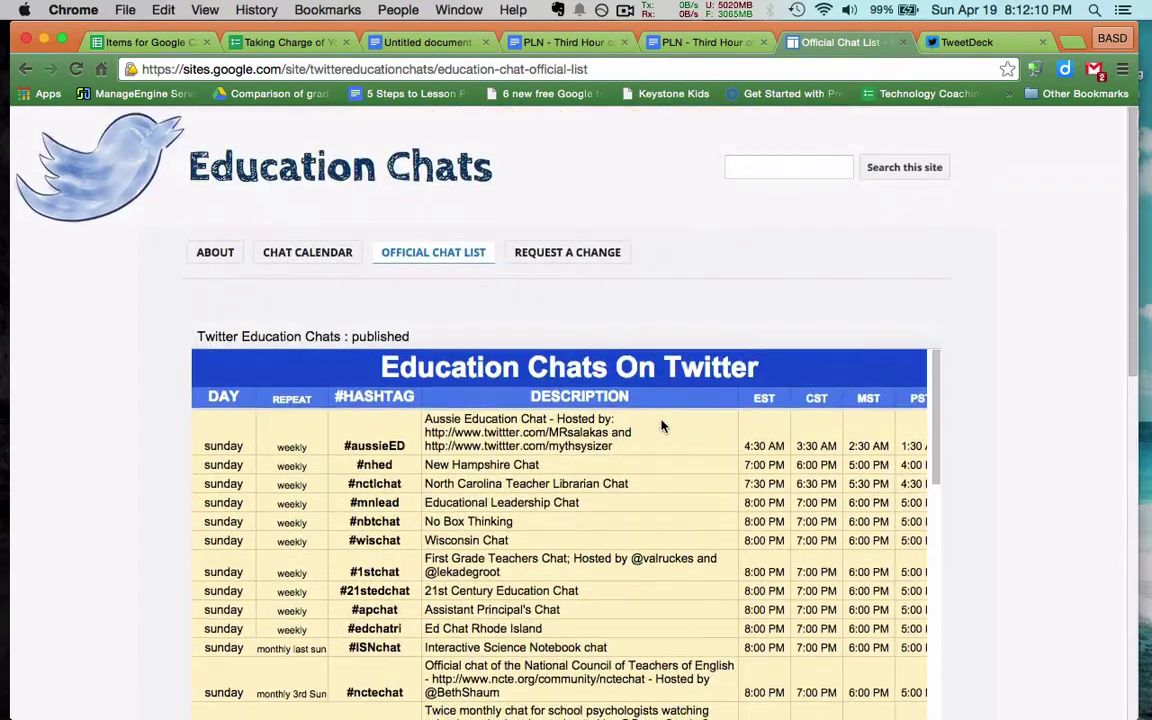
Return to the CHAT CALENDAR tab and scroll down to the Sunday, April 19 agenda
{"action": "left_click", "coordinate": [303, 251]}
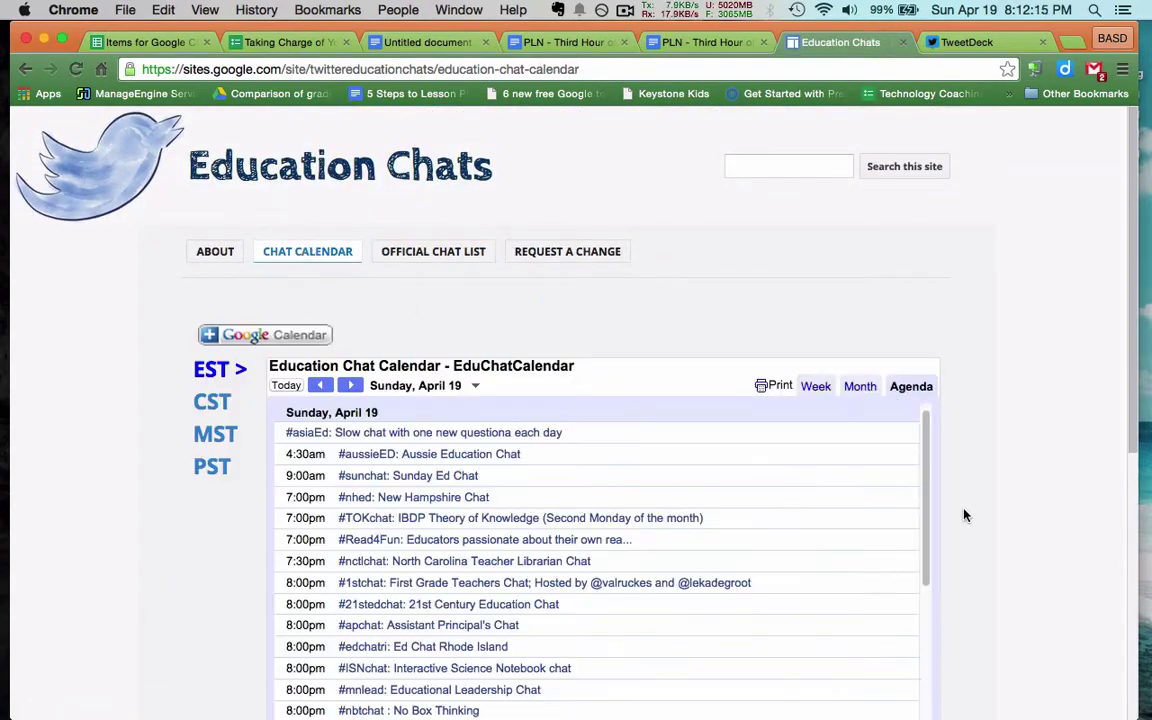
{"action": "scroll", "coordinate": [965, 515], "scroll_direction": "down", "scroll_amount": 4}
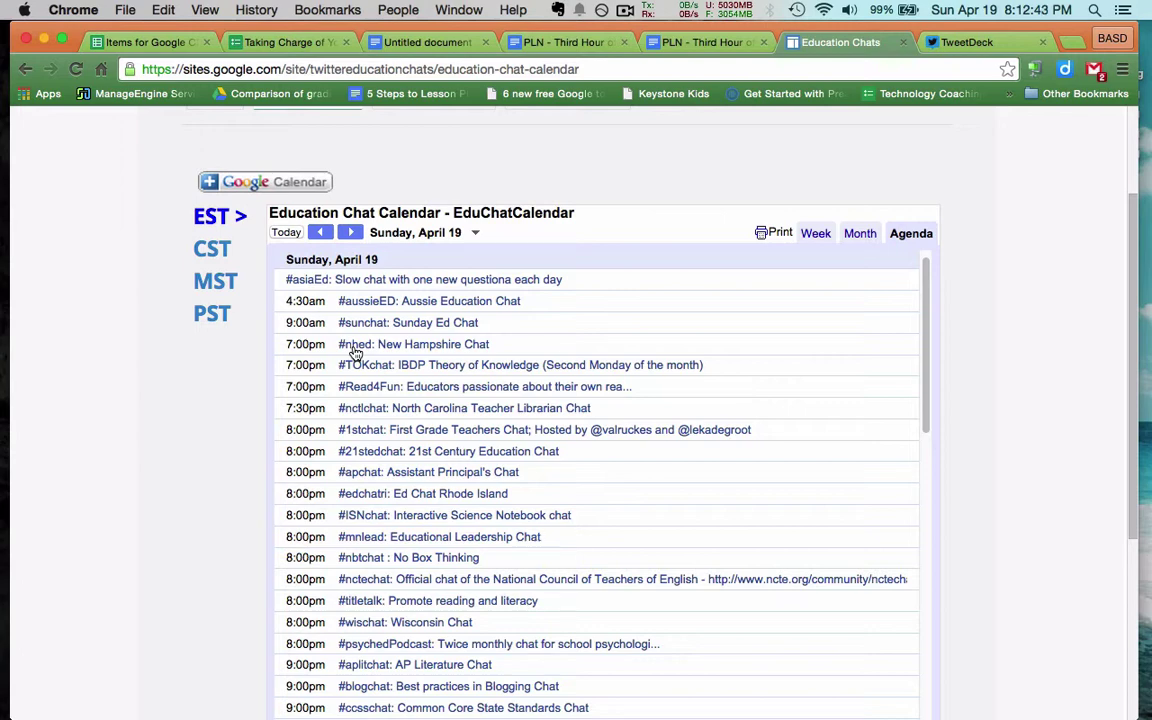
Switch to the TweetDeck tab and log in with the account's username and password
{"action": "left_click", "coordinate": [995, 42]}
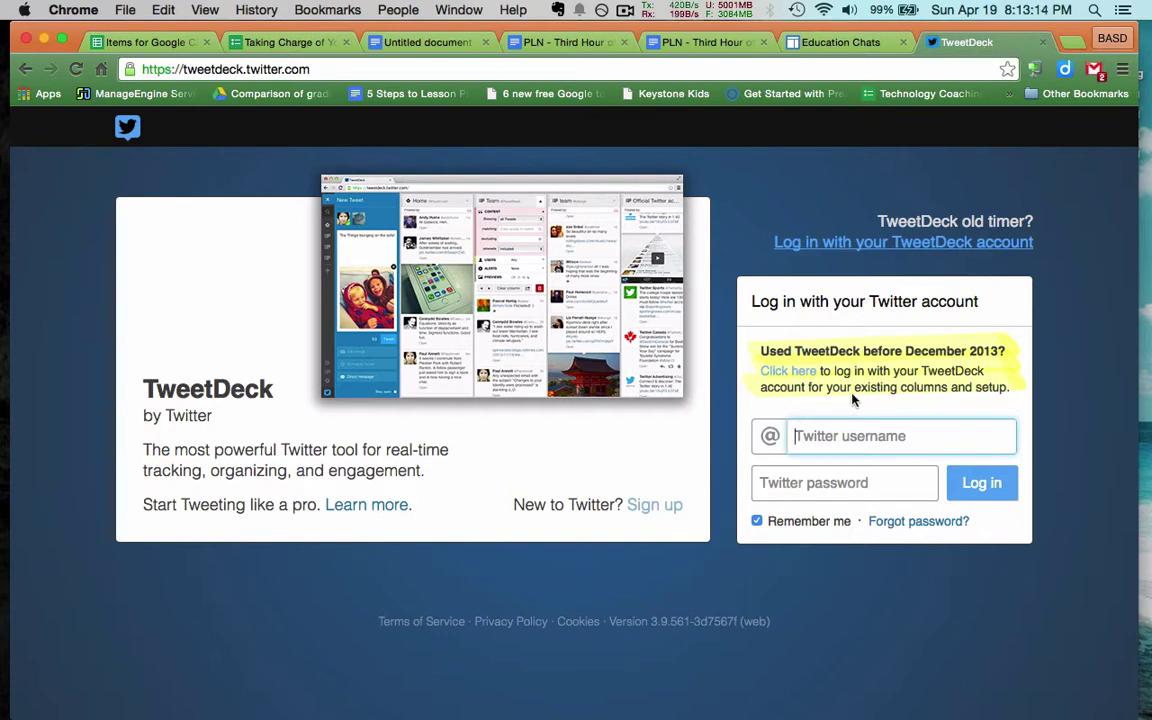
{"action": "key", "text": "Tab"}
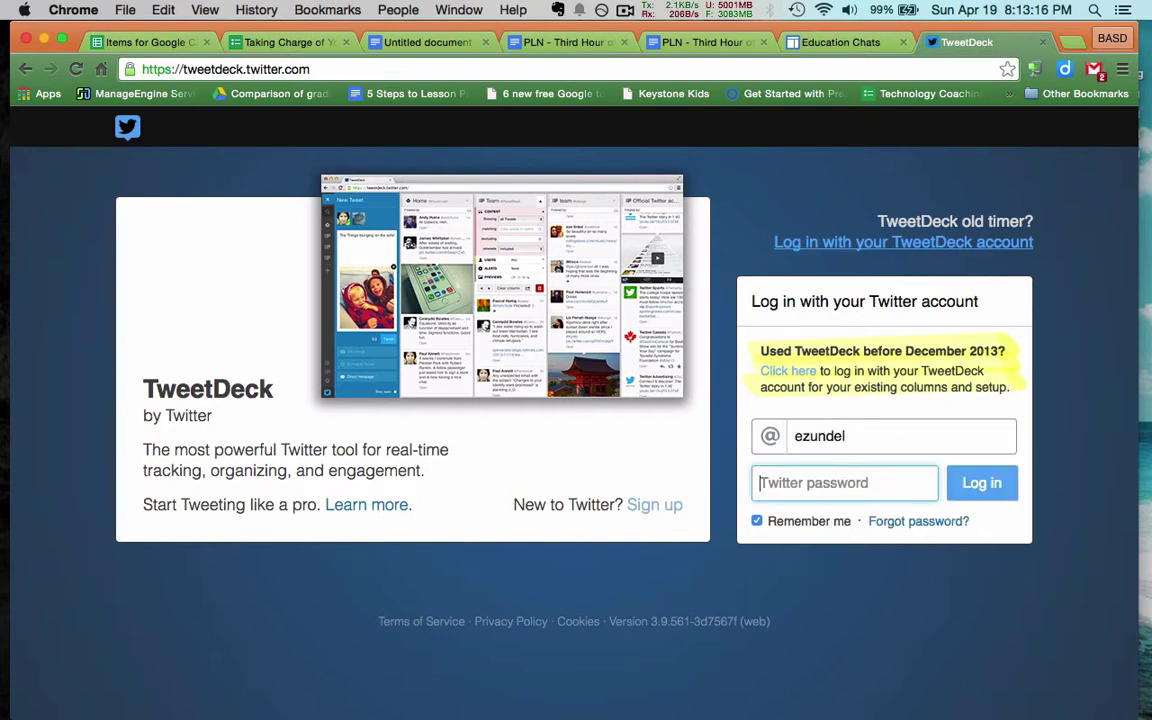
{"action": "type", "text": "•••••••"}
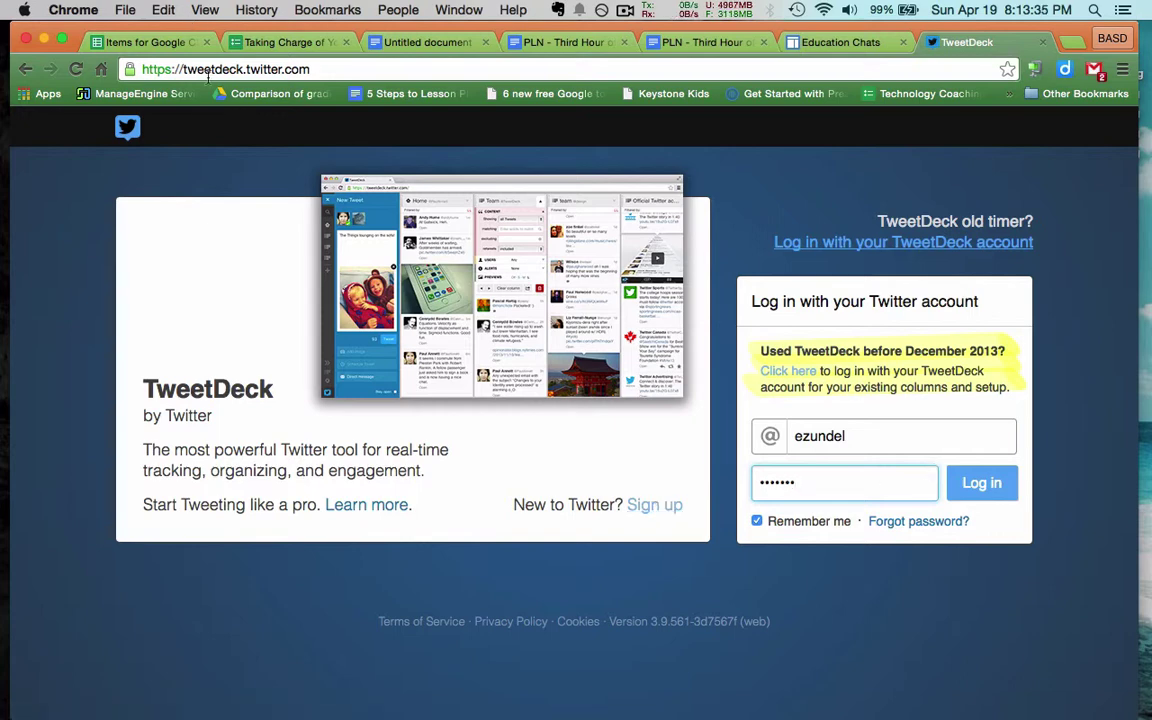
{"action": "left_click", "coordinate": [985, 489]}
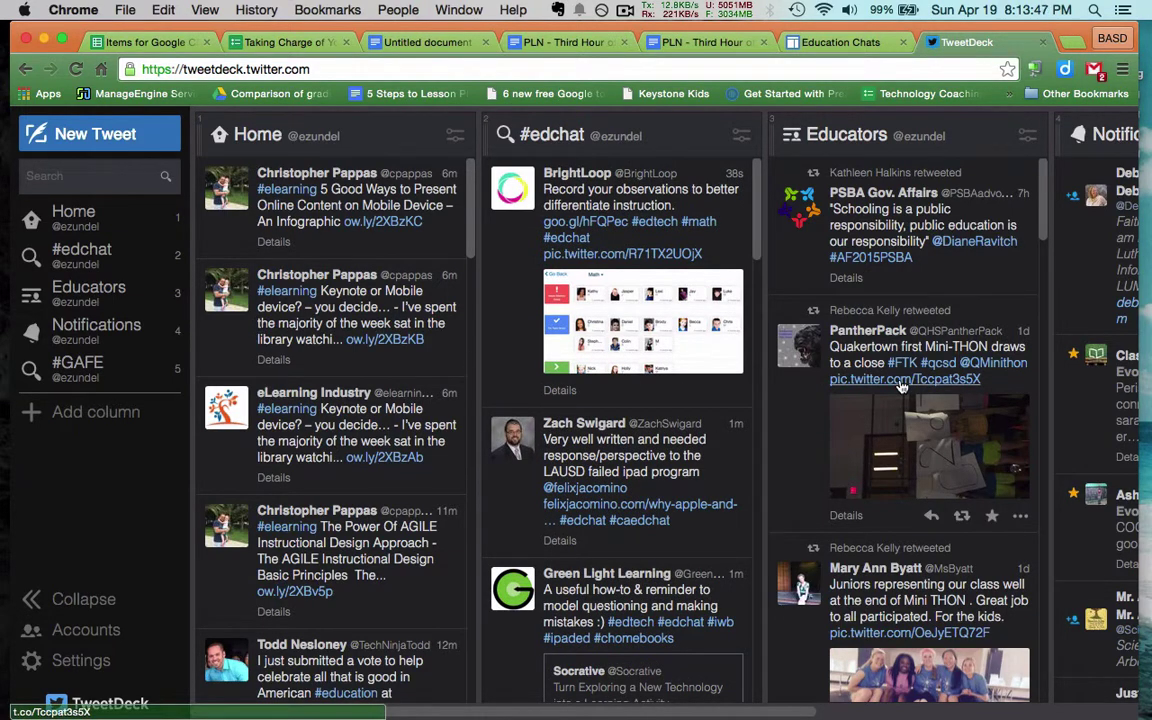
Scroll across the deck and through the Home and #edchat columns to review their tweets
{"action": "scroll", "coordinate": [750, 360], "scroll_direction": "right", "scroll_amount": 5}
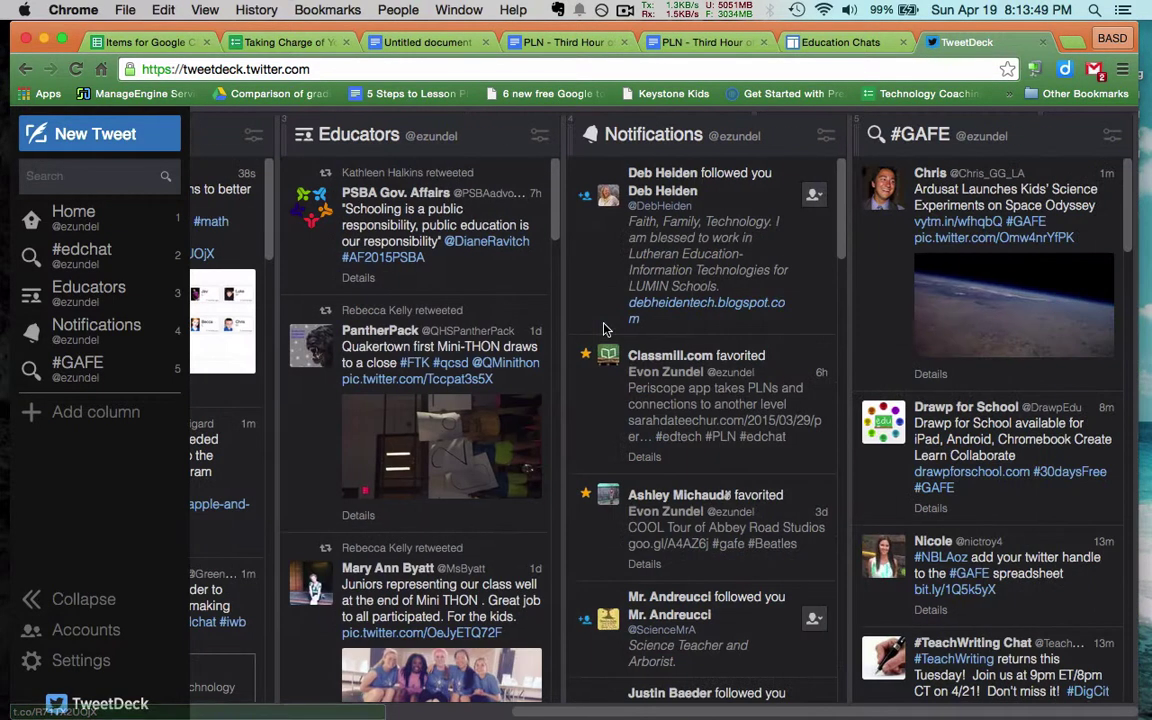
{"action": "scroll", "coordinate": [650, 330], "scroll_direction": "left", "scroll_amount": 5}
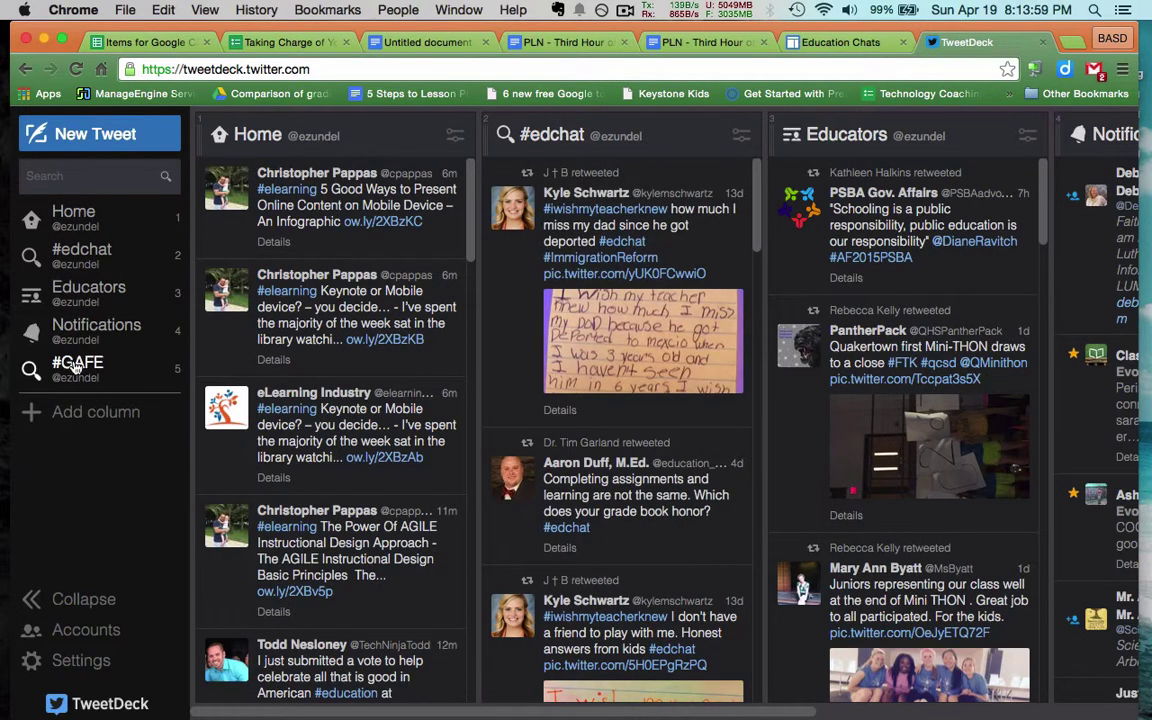
{"action": "scroll", "coordinate": [352, 315], "scroll_direction": "down", "scroll_amount": 3}
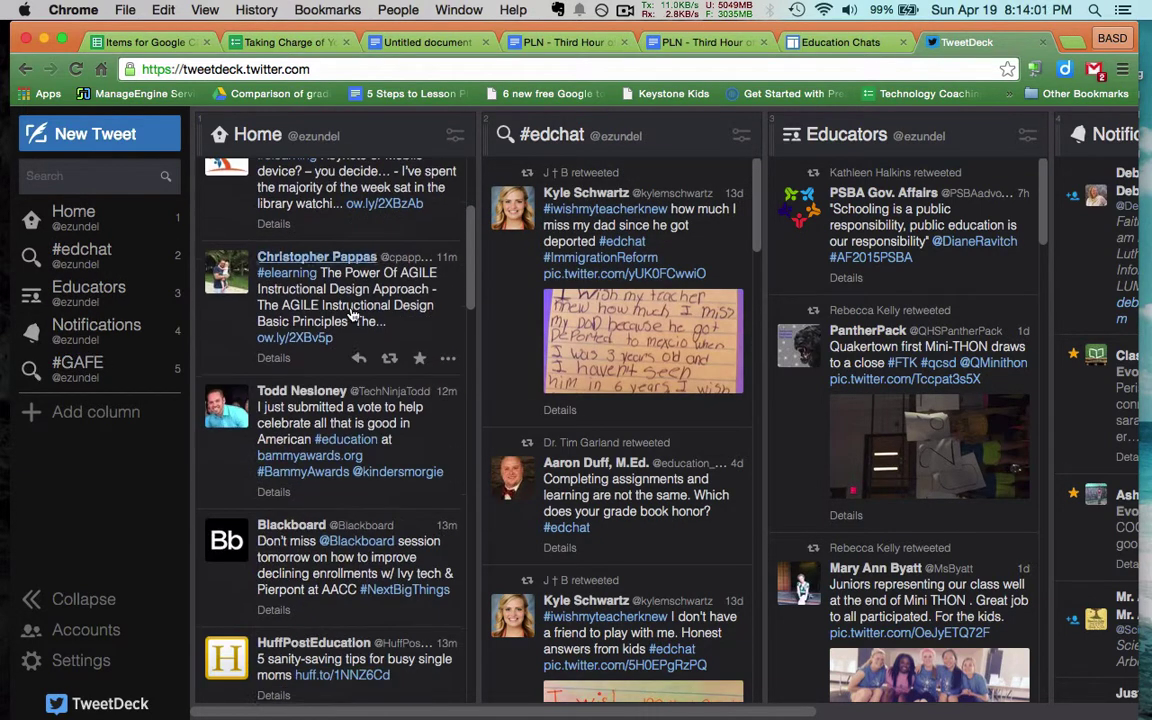
{"action": "scroll", "coordinate": [352, 315], "scroll_direction": "up", "scroll_amount": 3}
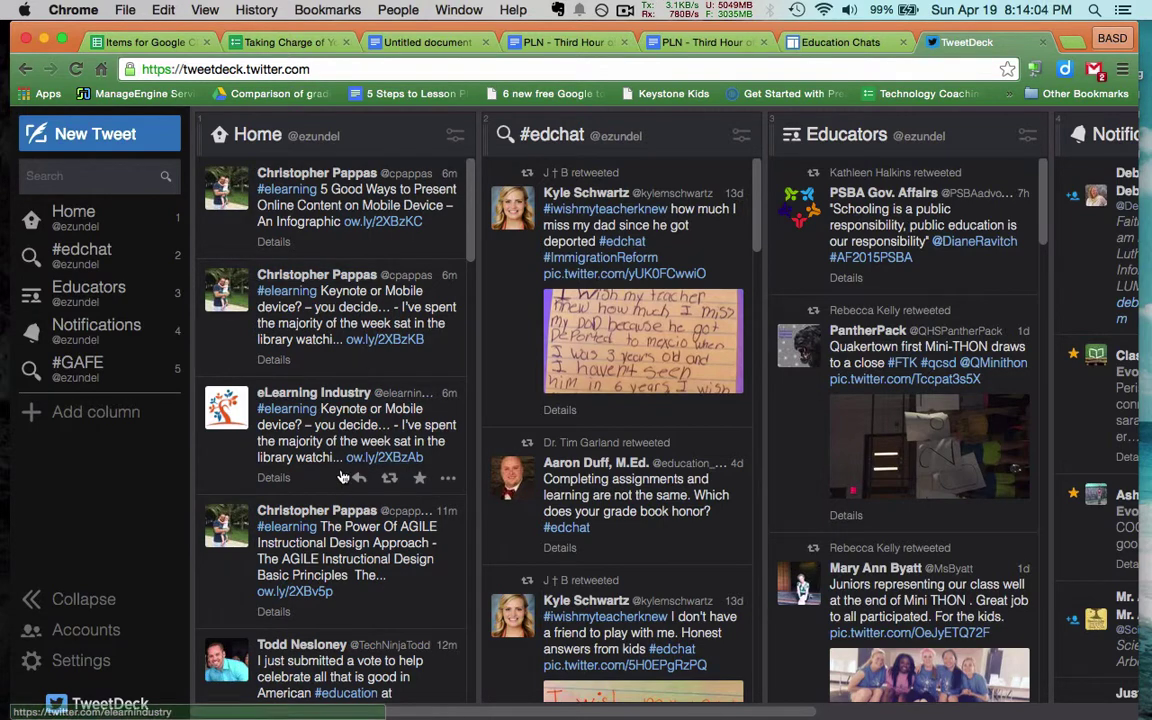
{"action": "scroll", "coordinate": [342, 477], "scroll_direction": "down", "scroll_amount": 6}
{"action": "scroll", "coordinate": [400, 475], "scroll_direction": "up", "scroll_amount": 6}
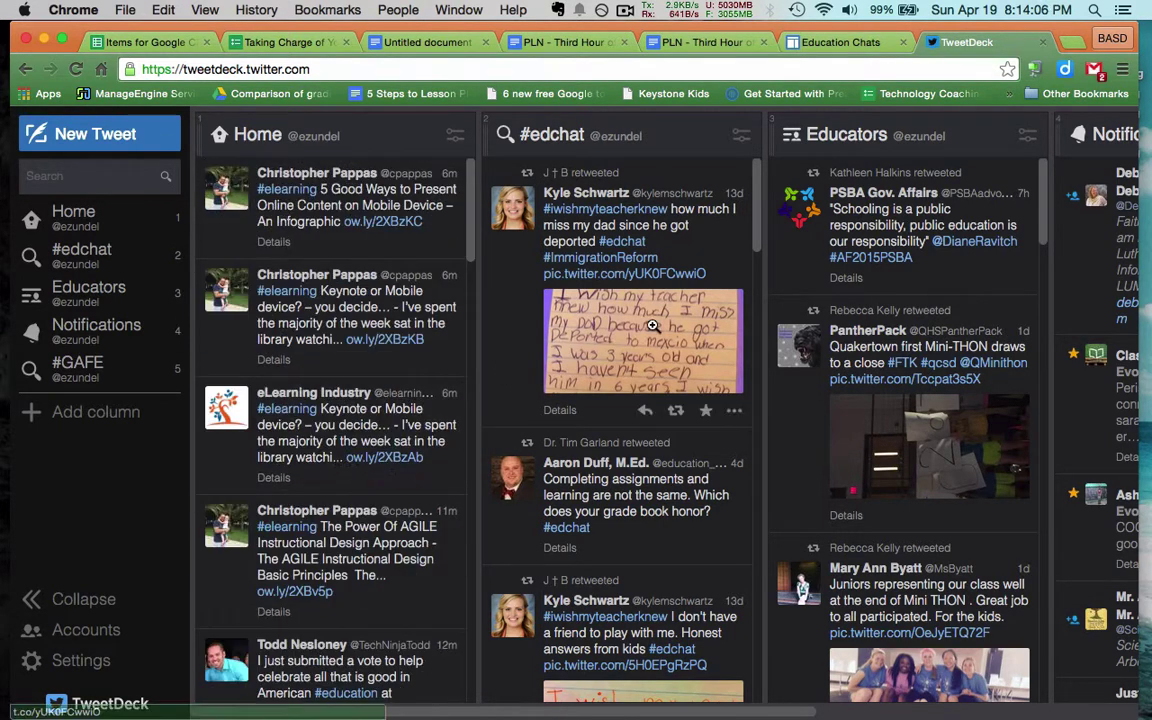
{"action": "scroll", "coordinate": [651, 260], "scroll_direction": "right", "scroll_amount": 3}
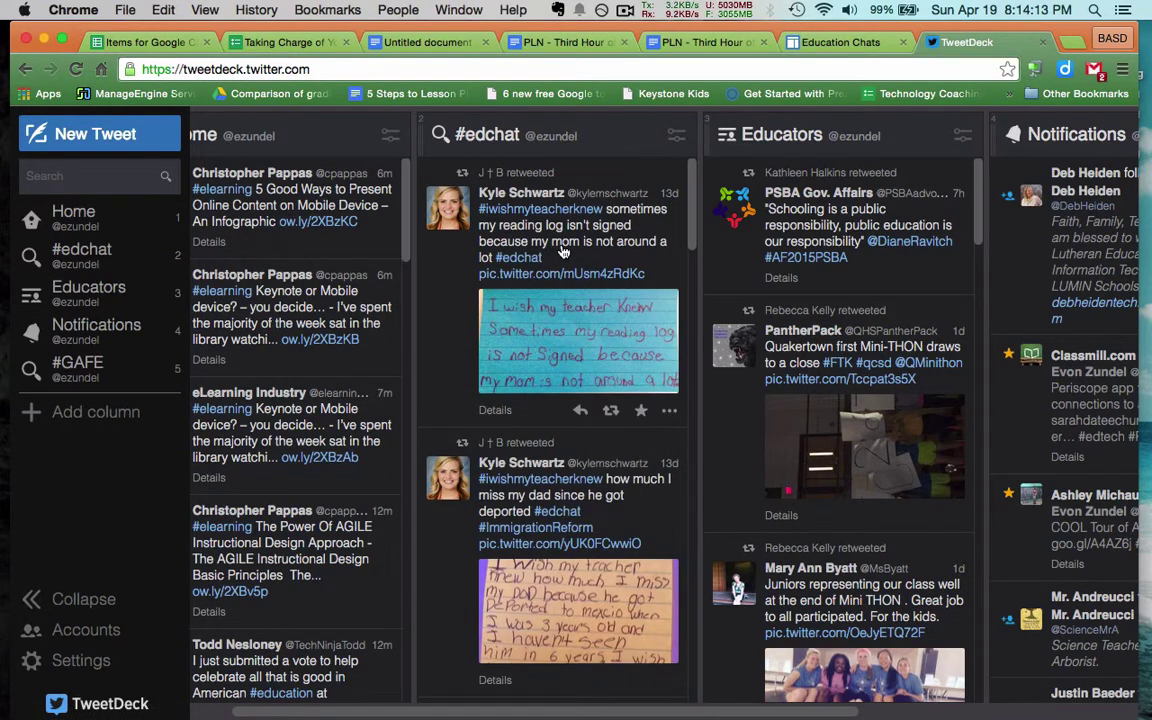
{"action": "scroll", "coordinate": [563, 252], "scroll_direction": "down", "scroll_amount": 7}
{"action": "scroll", "coordinate": [563, 252], "scroll_direction": "up", "scroll_amount": 7}
{"action": "scroll", "coordinate": [563, 252], "scroll_direction": "down", "scroll_amount": 7}
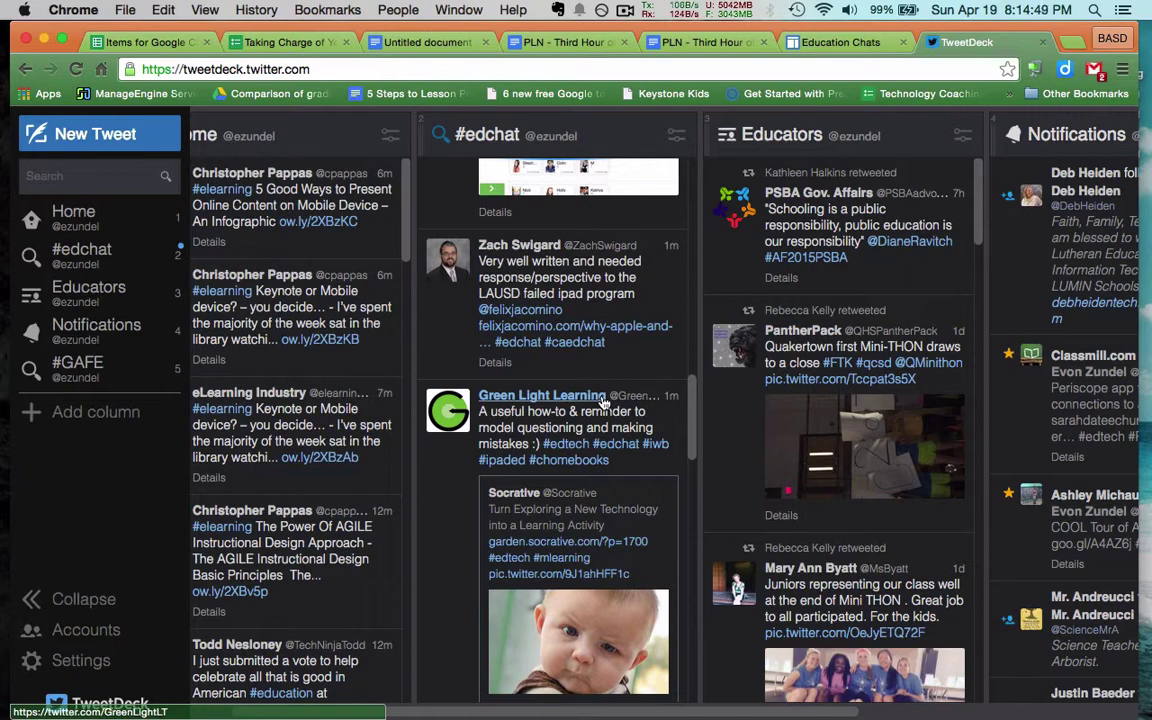
{"action": "scroll", "coordinate": [603, 402], "scroll_direction": "up", "scroll_amount": 10}
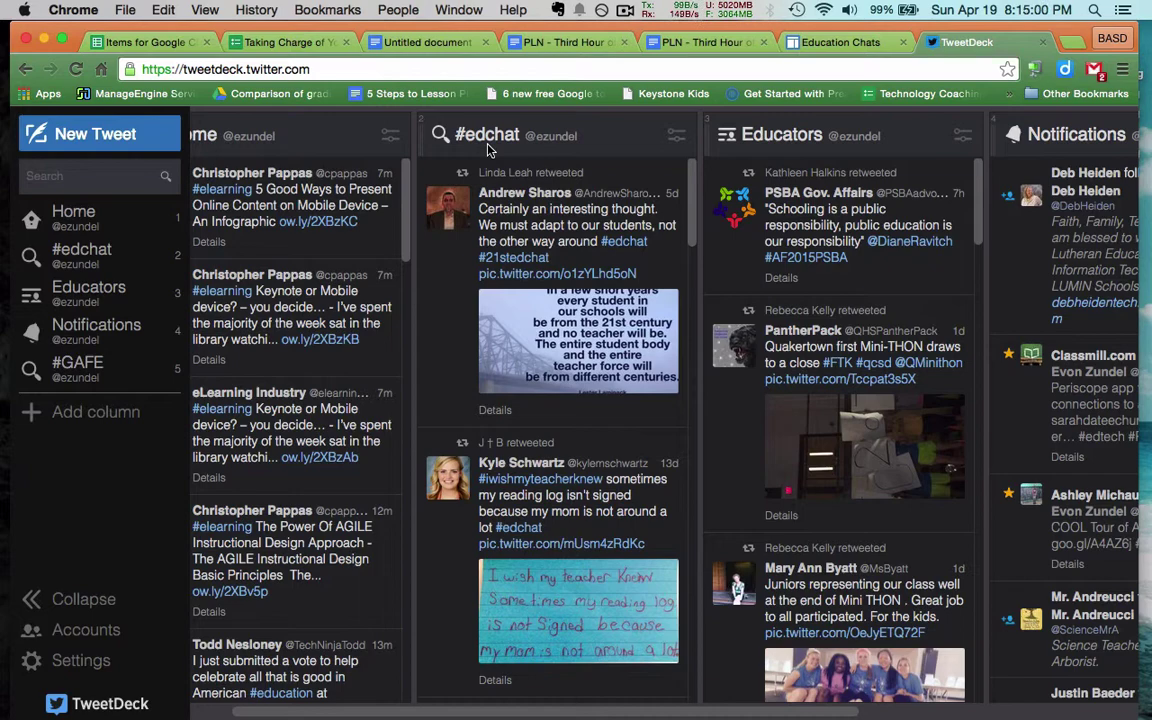
{"action": "key", "text": "2"}
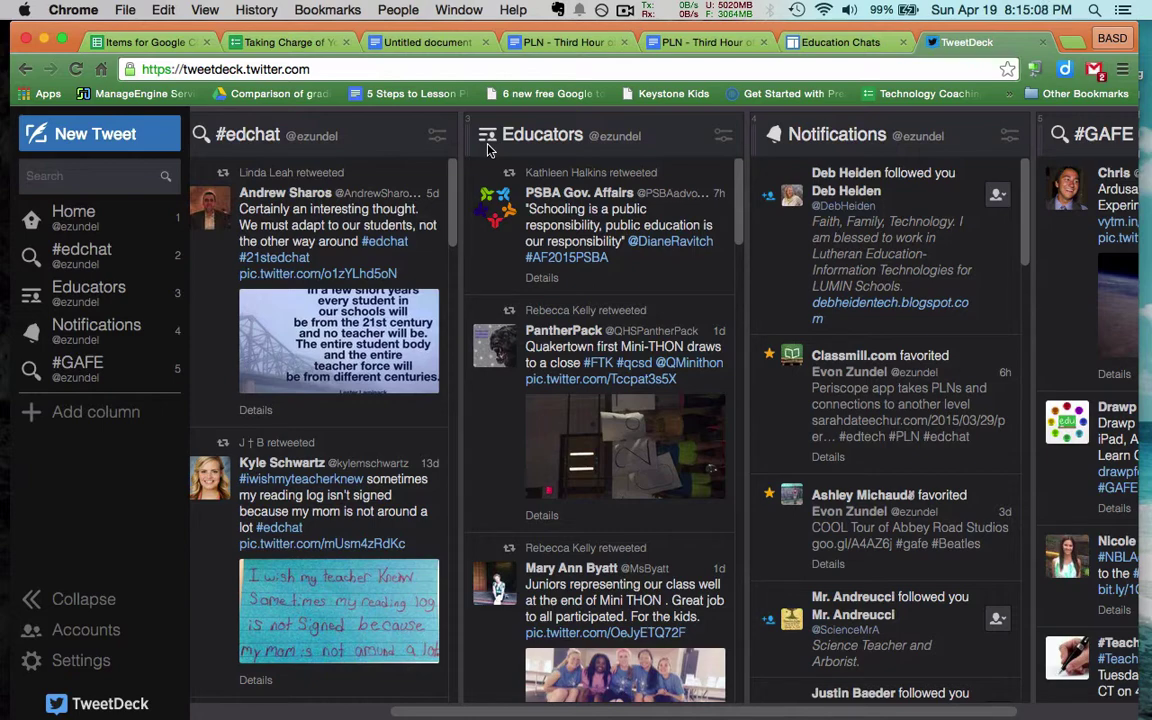
{"action": "scroll", "coordinate": [488, 148], "scroll_direction": "right", "scroll_amount": 2}
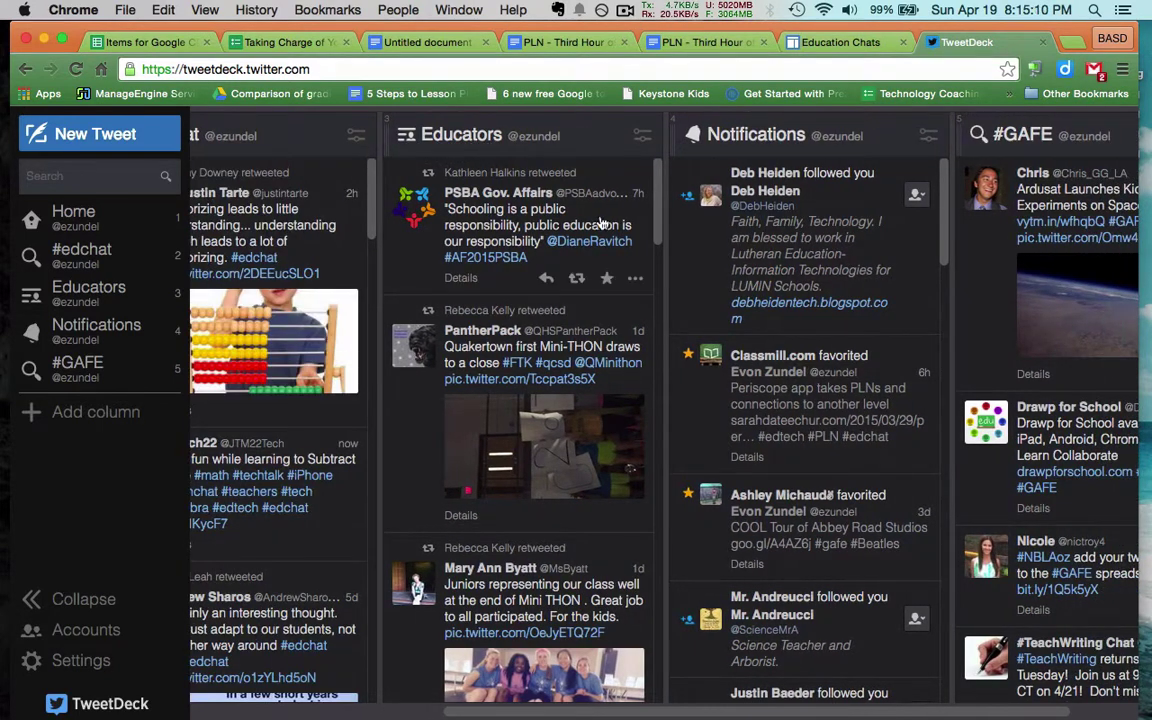
{"action": "scroll", "coordinate": [513, 225], "scroll_direction": "right", "scroll_amount": 3}
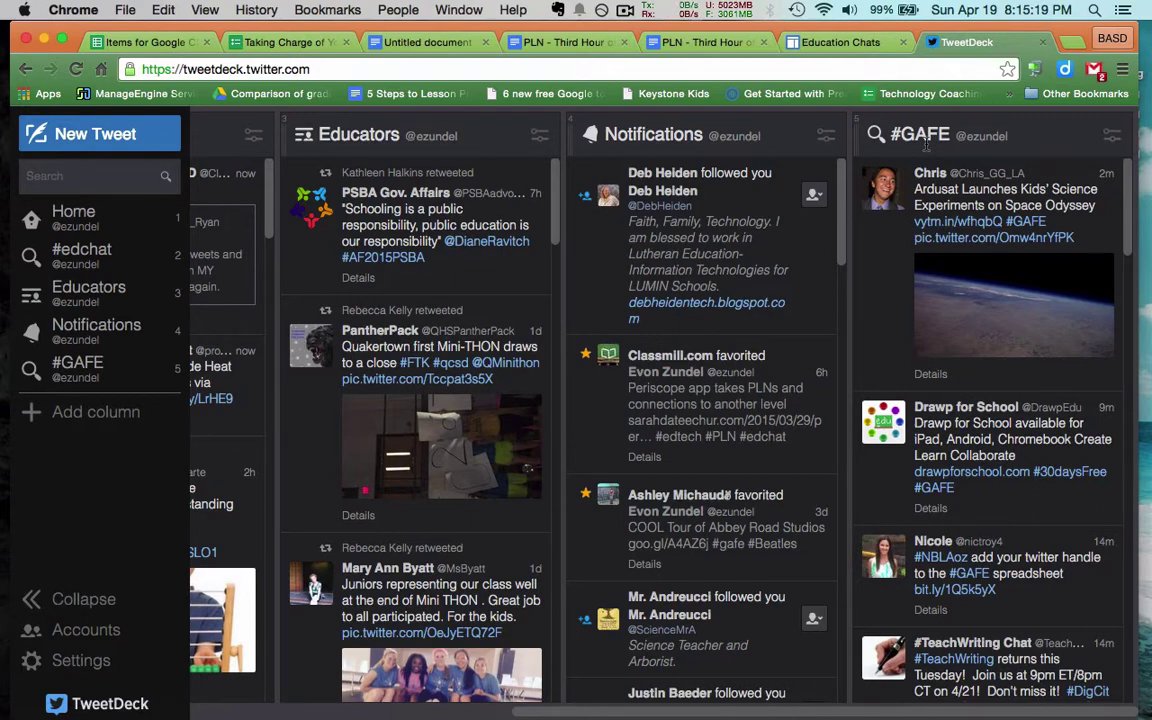
{"action": "scroll", "coordinate": [370, 160], "scroll_direction": "left", "scroll_amount": 5}
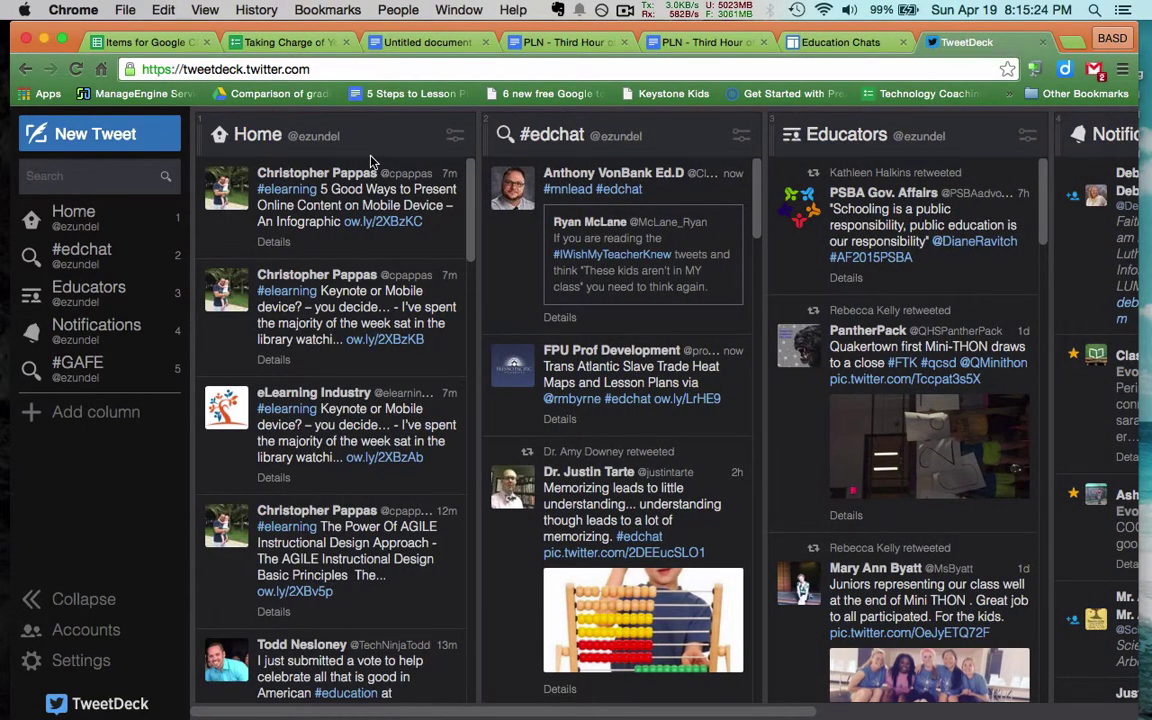
Search for 'nhed' and add the #nhed results to the deck as a new search column
{"action": "left_click", "coordinate": [64, 176]}
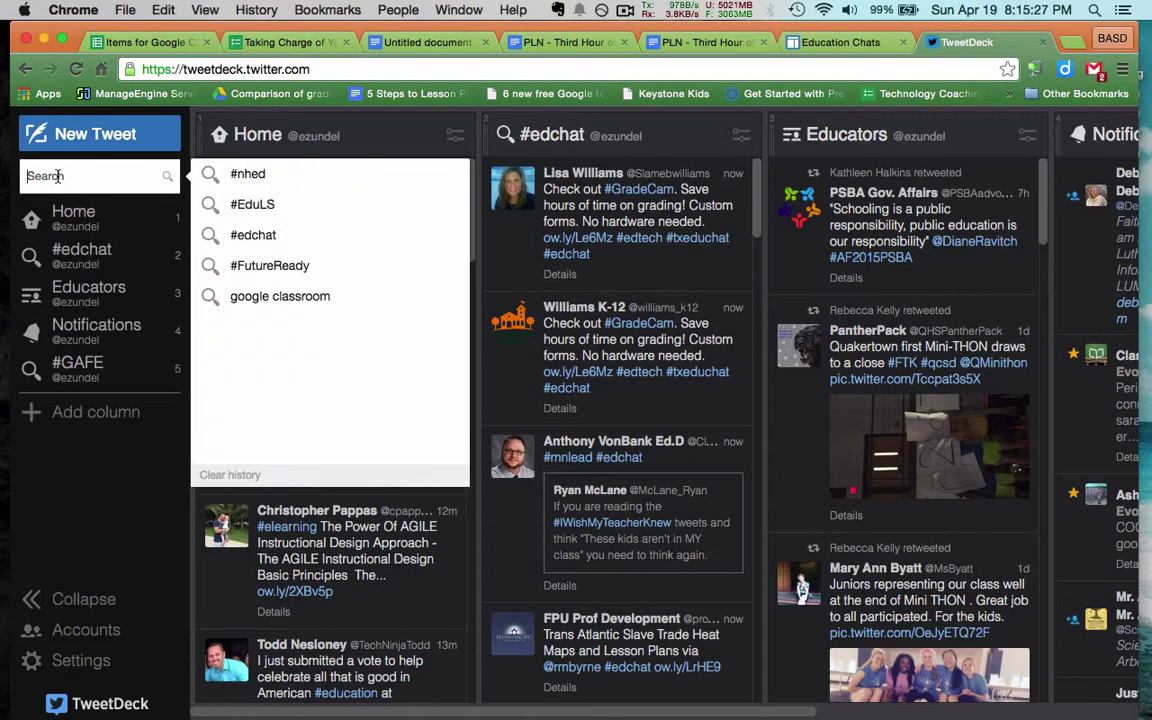
{"action": "left_click", "coordinate": [270, 184]}
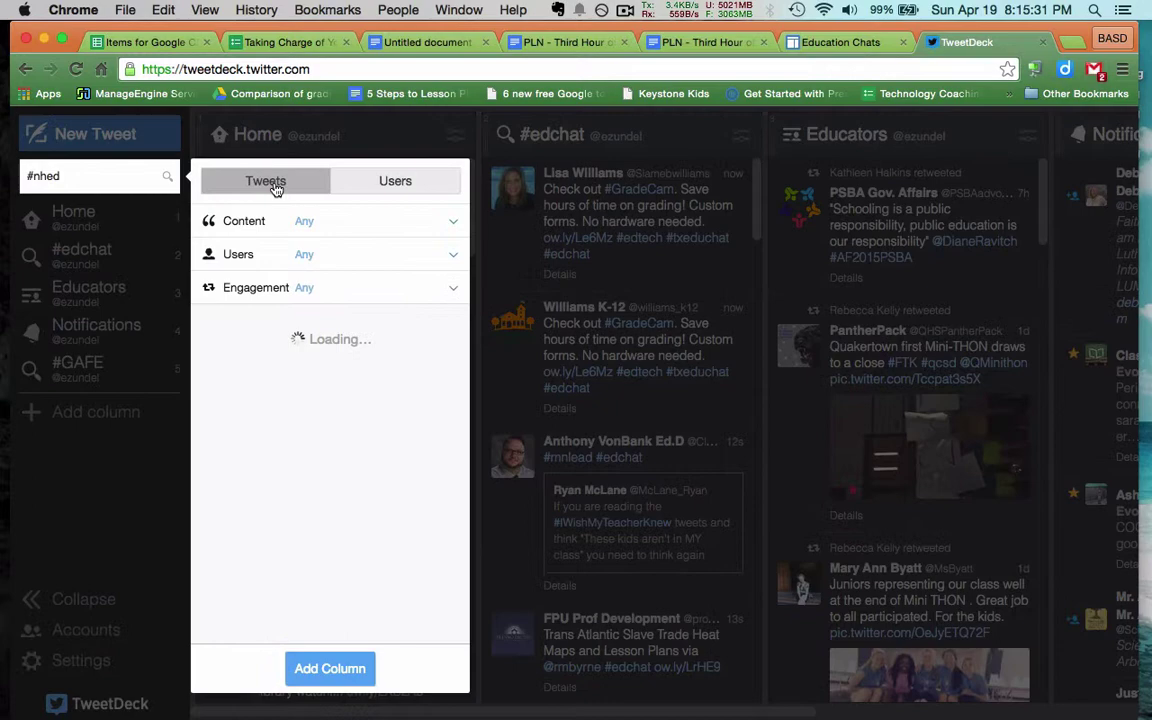
{"action": "left_click", "coordinate": [103, 177]}
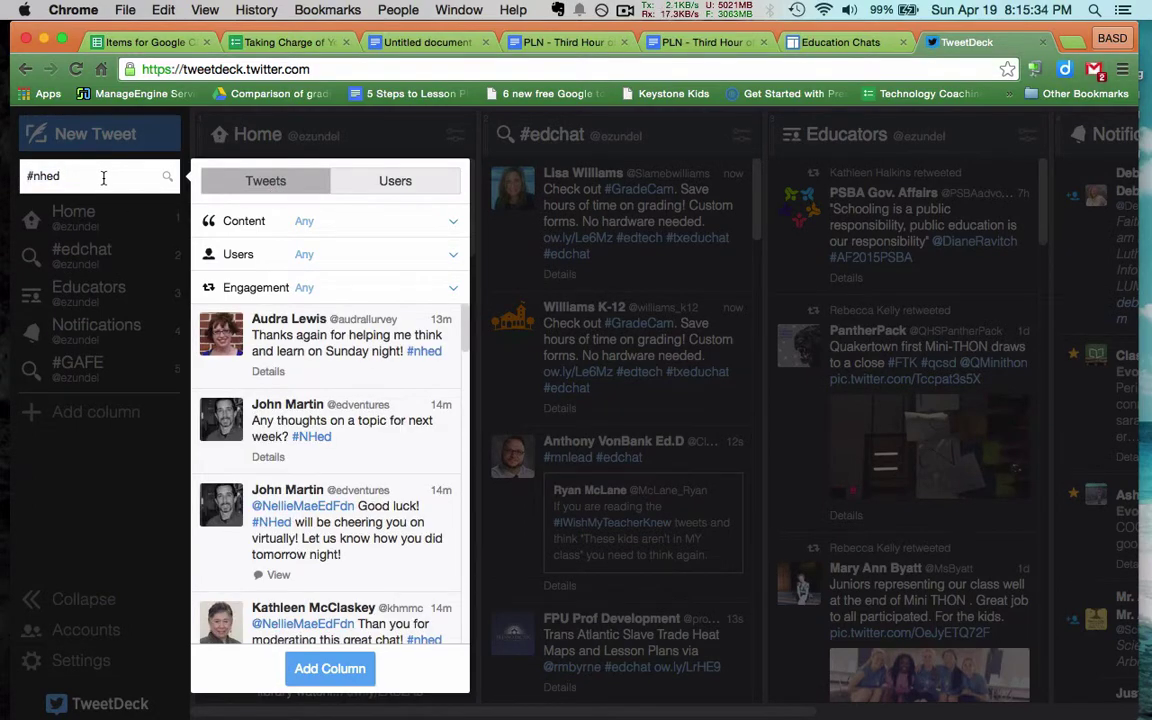
{"action": "key", "text": "BackSpace"}
{"action": "key", "text": "BackSpace"}
{"action": "key", "text": "BackSpace"}
{"action": "key", "text": "BackSpace"}
{"action": "type", "text": "n"}
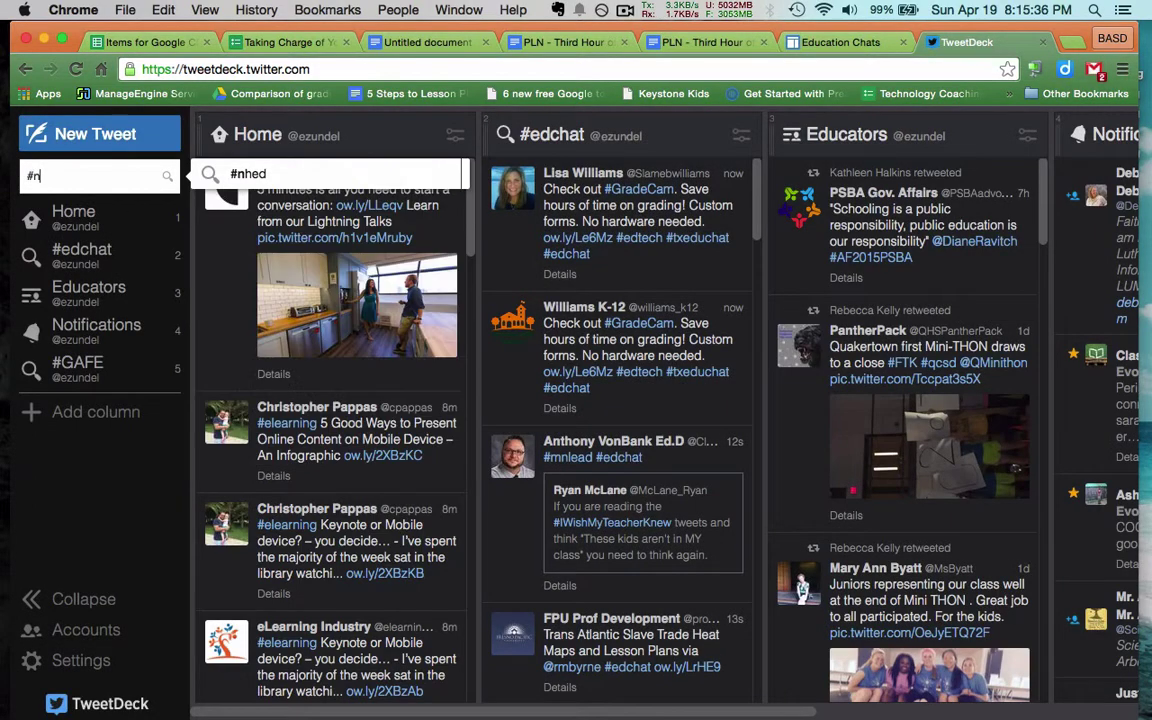
{"action": "type", "text": "hed"}
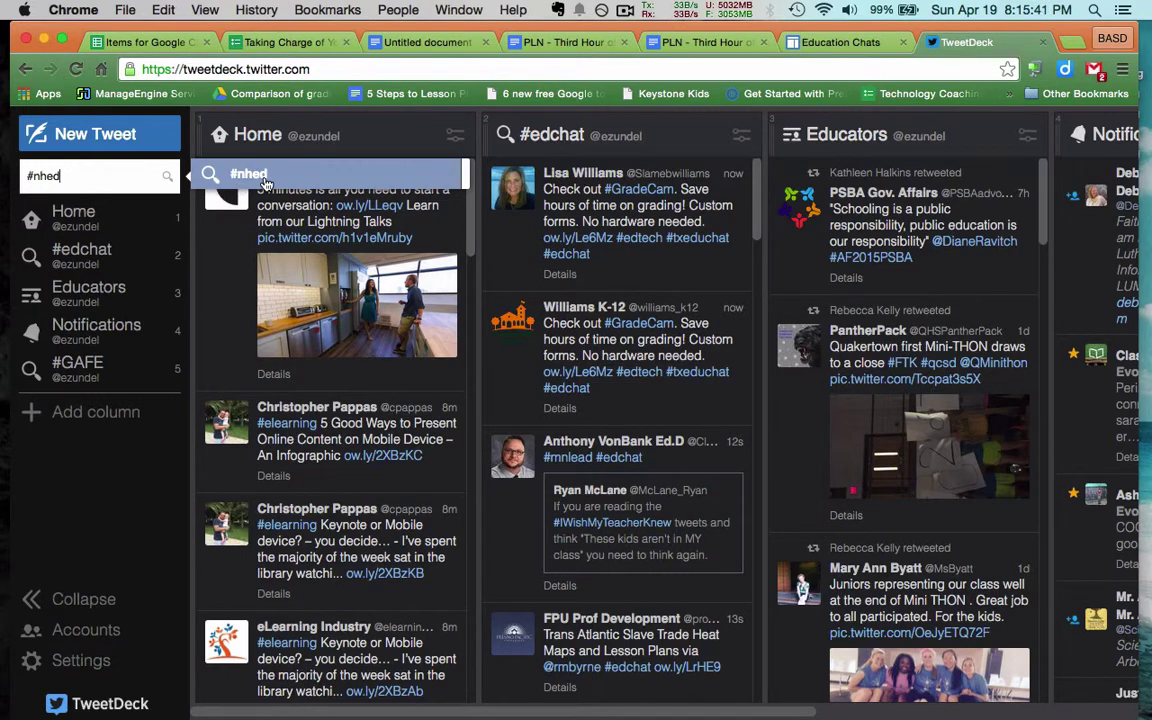
{"action": "left_click", "coordinate": [259, 179]}
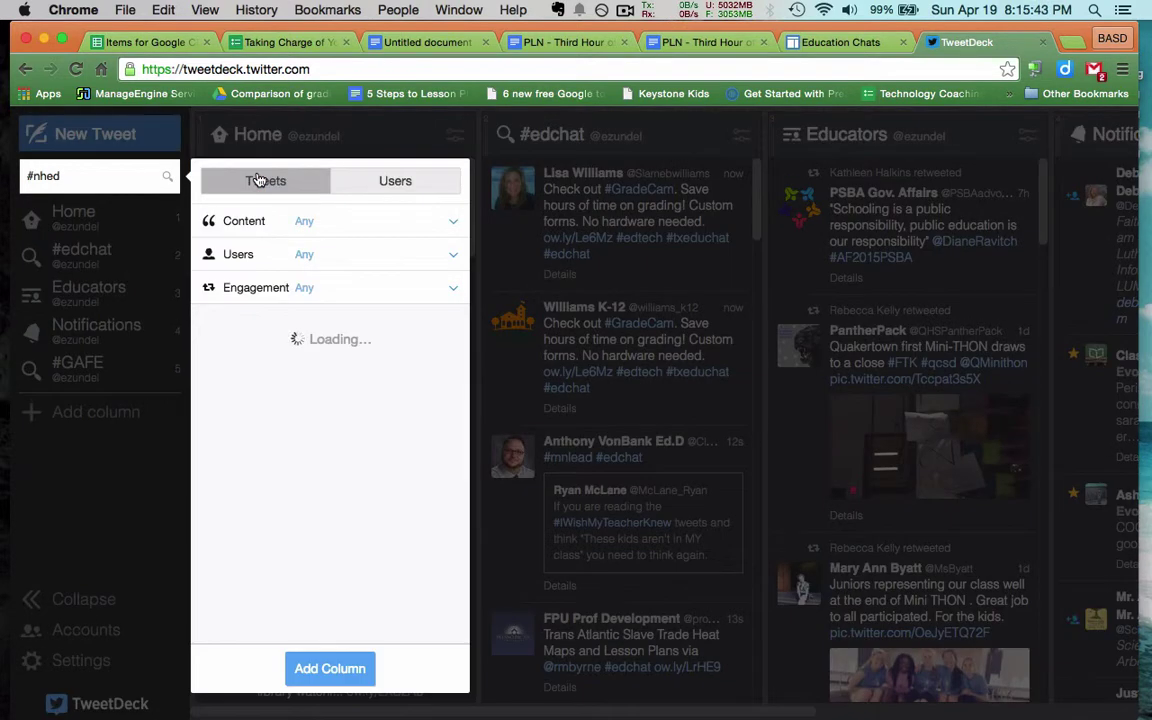
{"action": "left_click", "coordinate": [337, 675]}
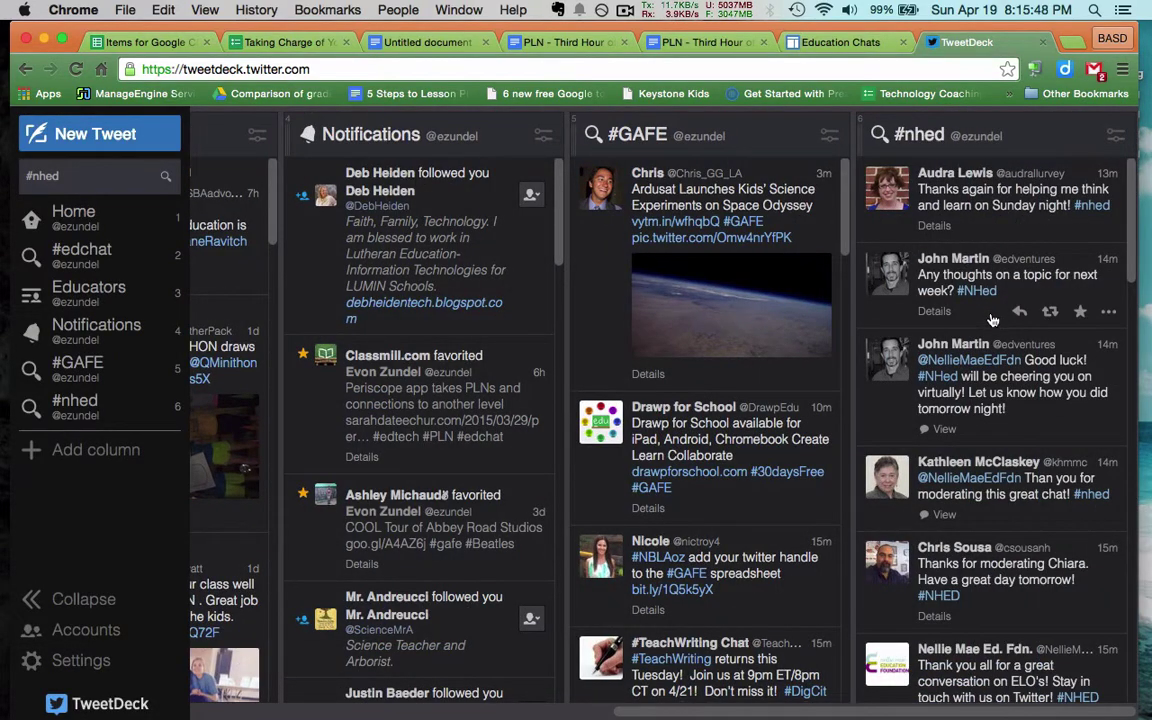
Scroll down the #nhed column through the chat's later answers, dismissing a stray page menu
{"action": "scroll", "coordinate": [1000, 300], "scroll_direction": "down", "scroll_amount": 5}
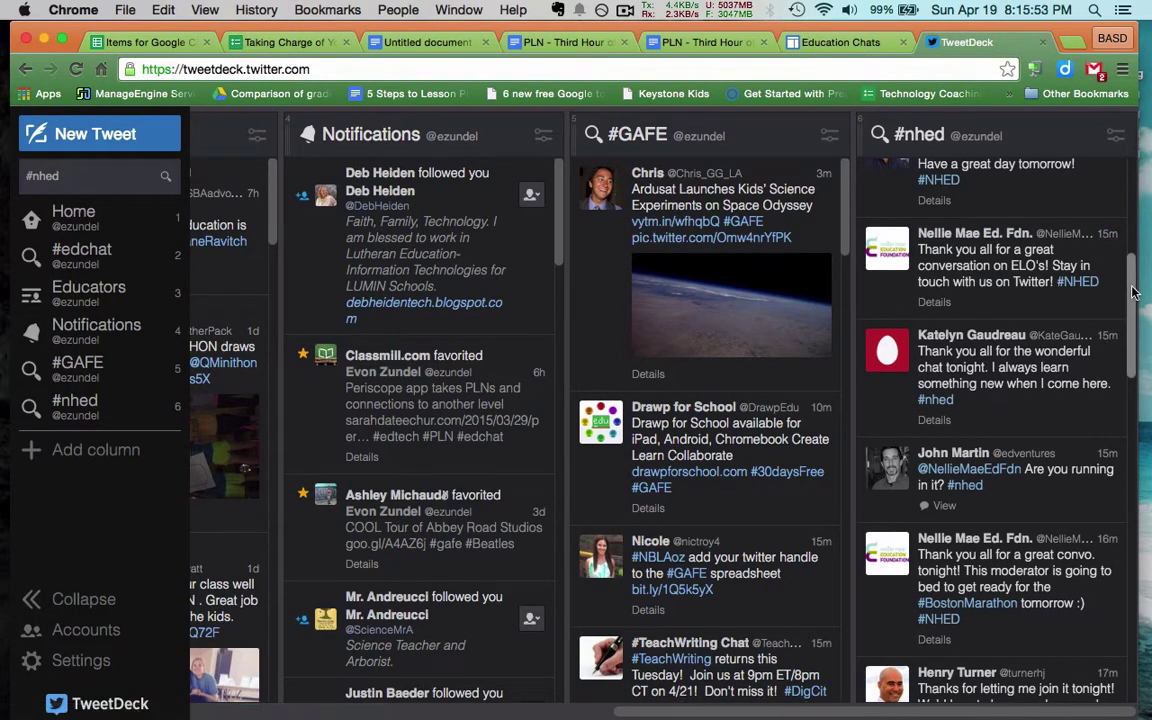
{"action": "scroll", "coordinate": [1100, 330], "scroll_direction": "down", "scroll_amount": 8}
{"action": "scroll", "coordinate": [1138, 530], "scroll_direction": "down", "scroll_amount": 10}
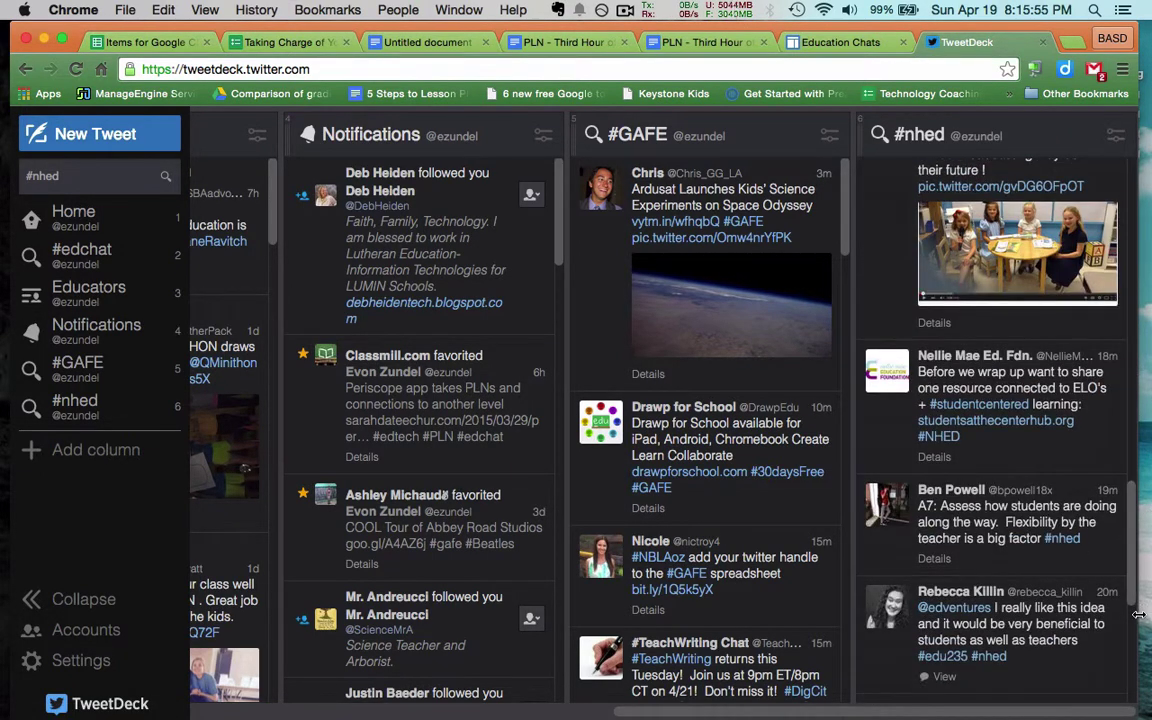
{"action": "scroll", "coordinate": [1133, 623], "scroll_direction": "down", "scroll_amount": 10}
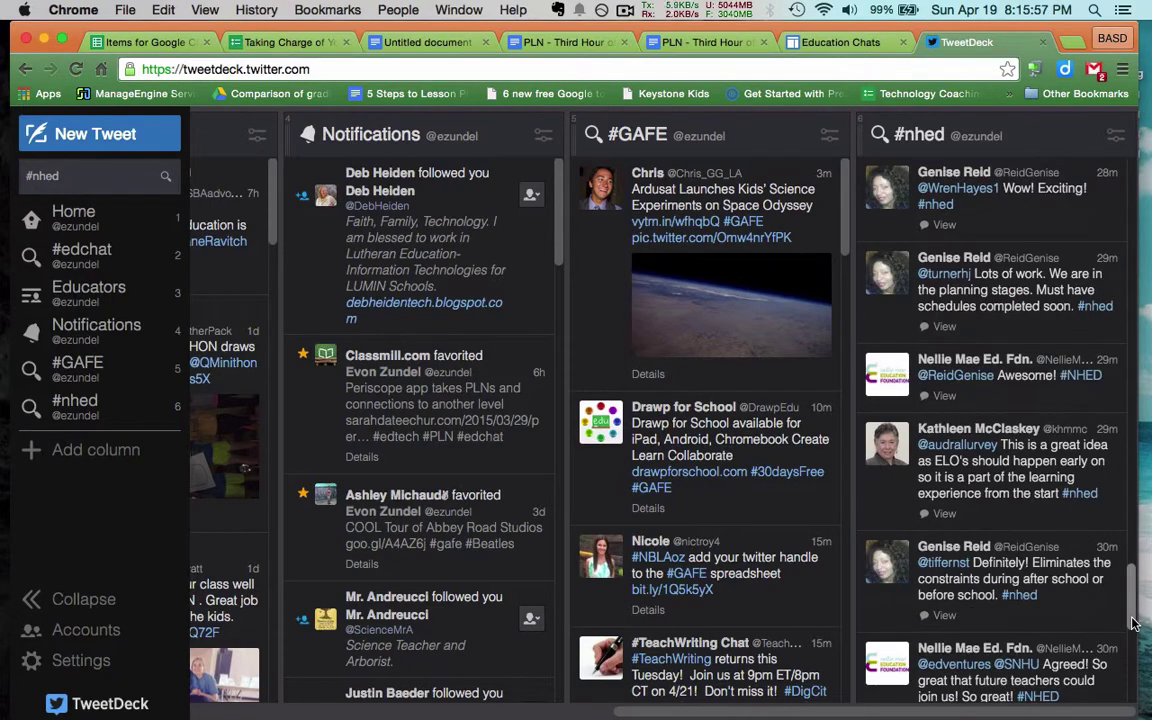
{"action": "scroll", "coordinate": [1133, 650], "scroll_direction": "down", "scroll_amount": 3}
{"action": "scroll", "coordinate": [1133, 655], "scroll_direction": "down", "scroll_amount": 5}
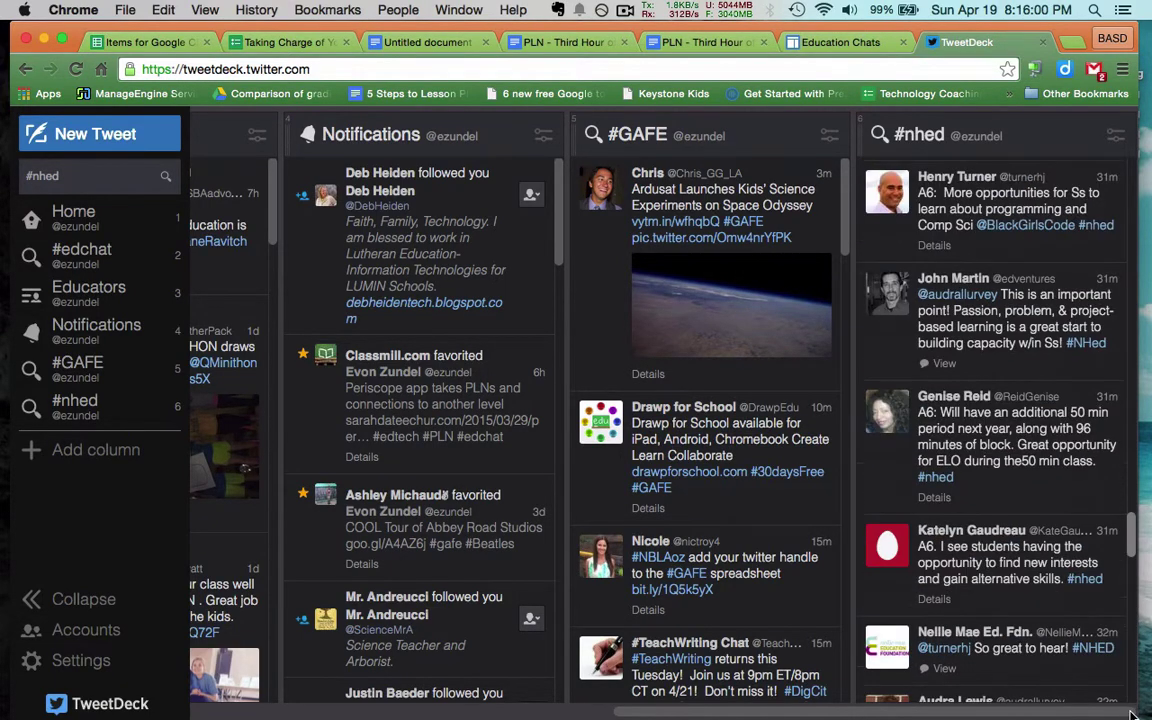
{"action": "scroll", "coordinate": [1133, 670], "scroll_direction": "down", "scroll_amount": 8}
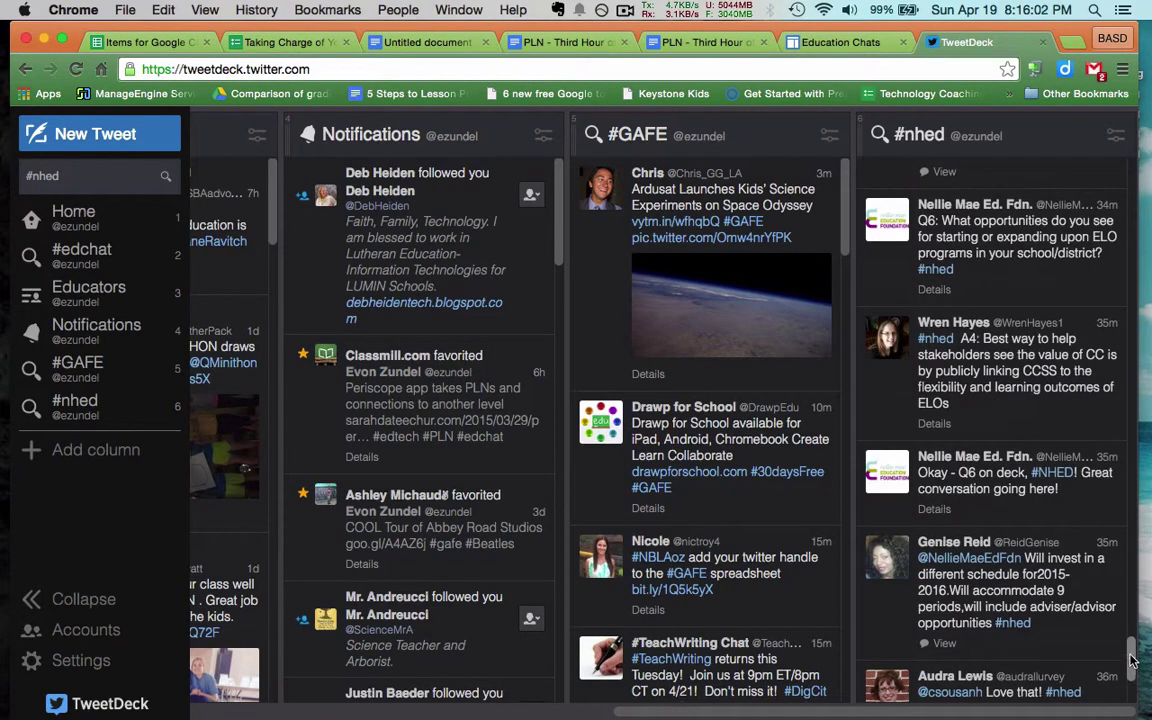
{"action": "scroll", "coordinate": [1133, 685], "scroll_direction": "down", "scroll_amount": 10}
{"action": "scroll", "coordinate": [1133, 690], "scroll_direction": "down", "scroll_amount": 10}
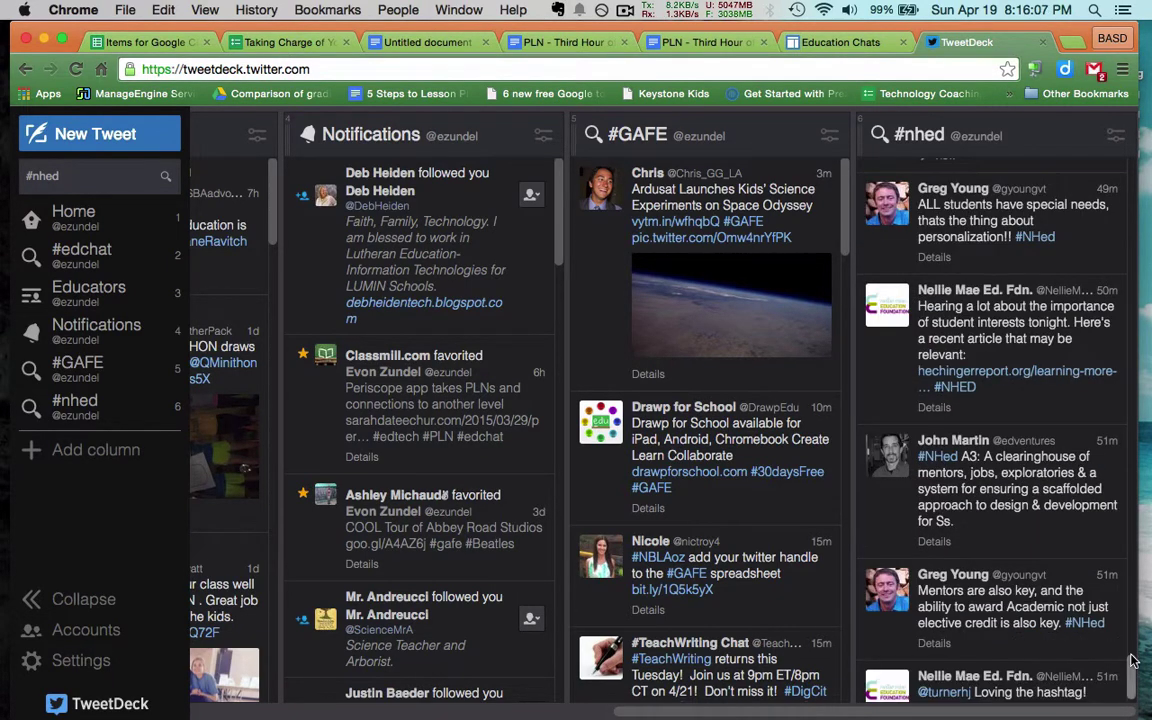
{"action": "right_click", "coordinate": [1022, 595]}
{"action": "left_click", "coordinate": [1132, 655]}
Keep scrolling past the A1 answers to the 8-hour-old Strange Magic and Extended Learning Opportunities tweets
{"action": "scroll", "coordinate": [1133, 680], "scroll_direction": "down", "scroll_amount": 2}
{"action": "scroll", "coordinate": [1134, 680], "scroll_direction": "down", "scroll_amount": 5}
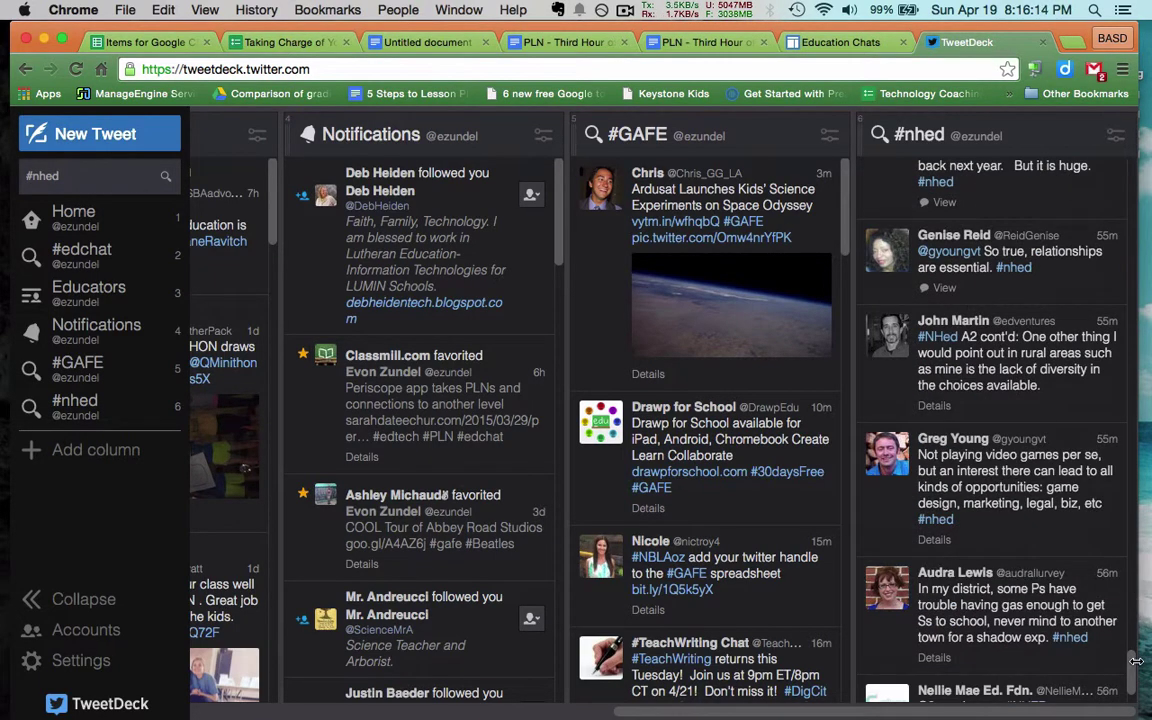
{"action": "scroll", "coordinate": [1134, 675], "scroll_direction": "down", "scroll_amount": 5}
{"action": "scroll", "coordinate": [1133, 687], "scroll_direction": "down", "scroll_amount": 8}
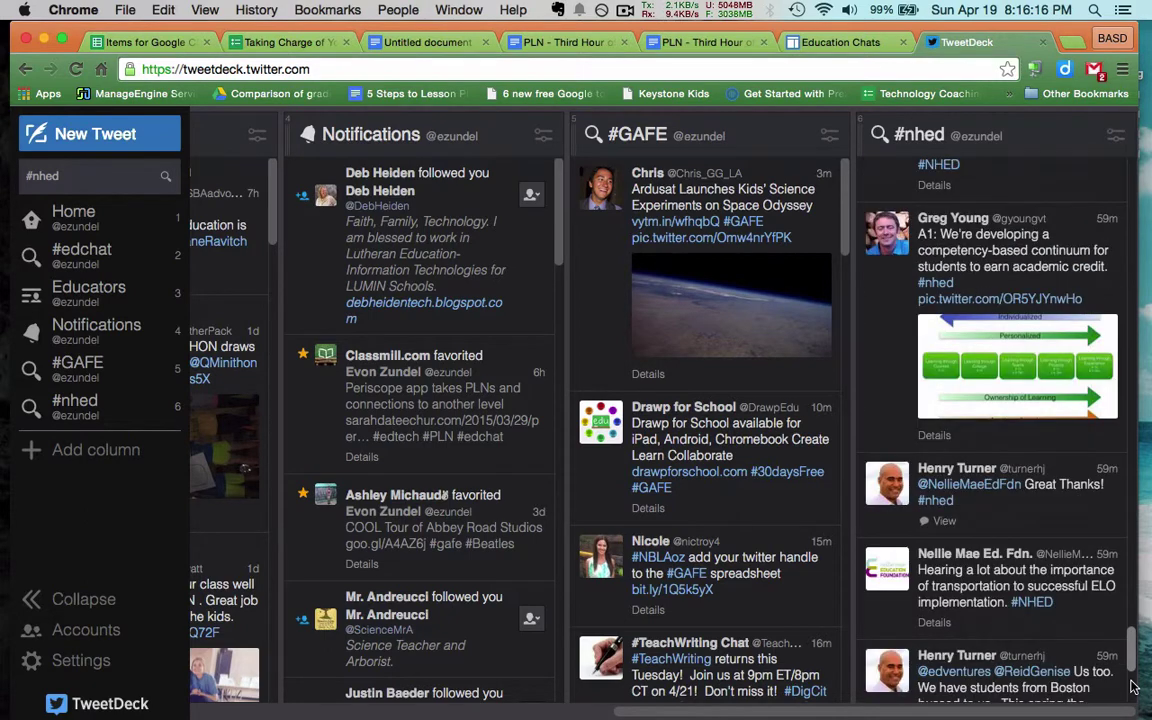
{"action": "scroll", "coordinate": [1133, 687], "scroll_direction": "down", "scroll_amount": 8}
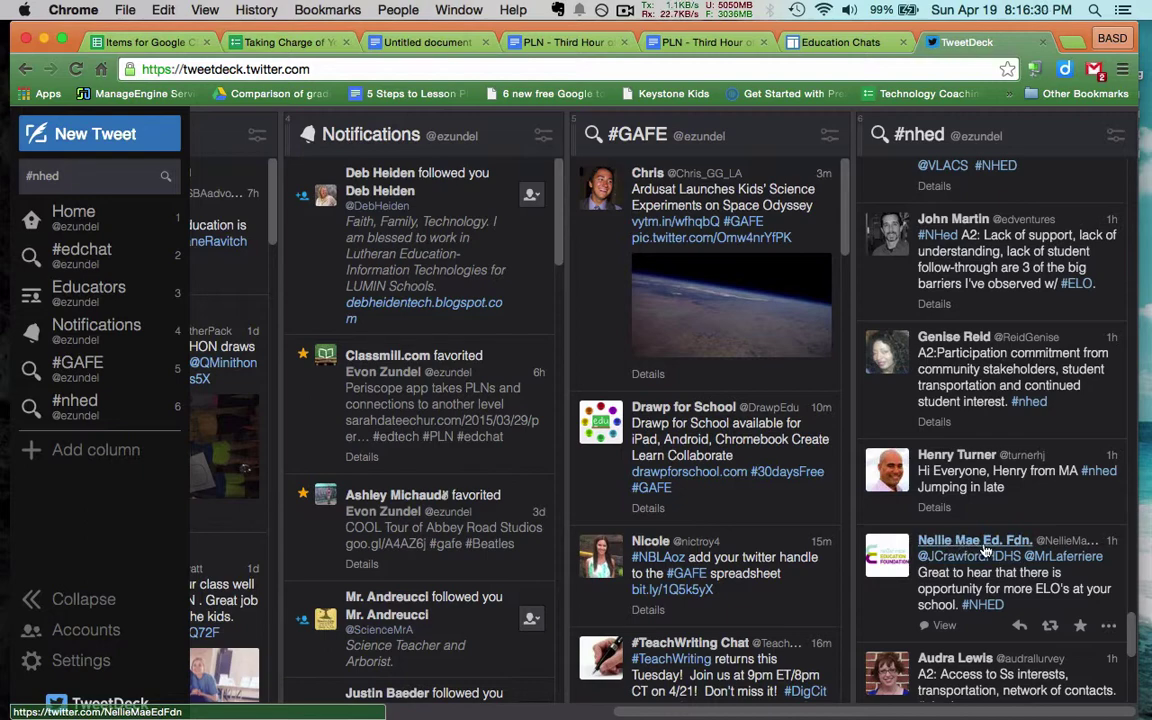
{"action": "scroll", "coordinate": [945, 543], "scroll_direction": "down", "scroll_amount": 10}
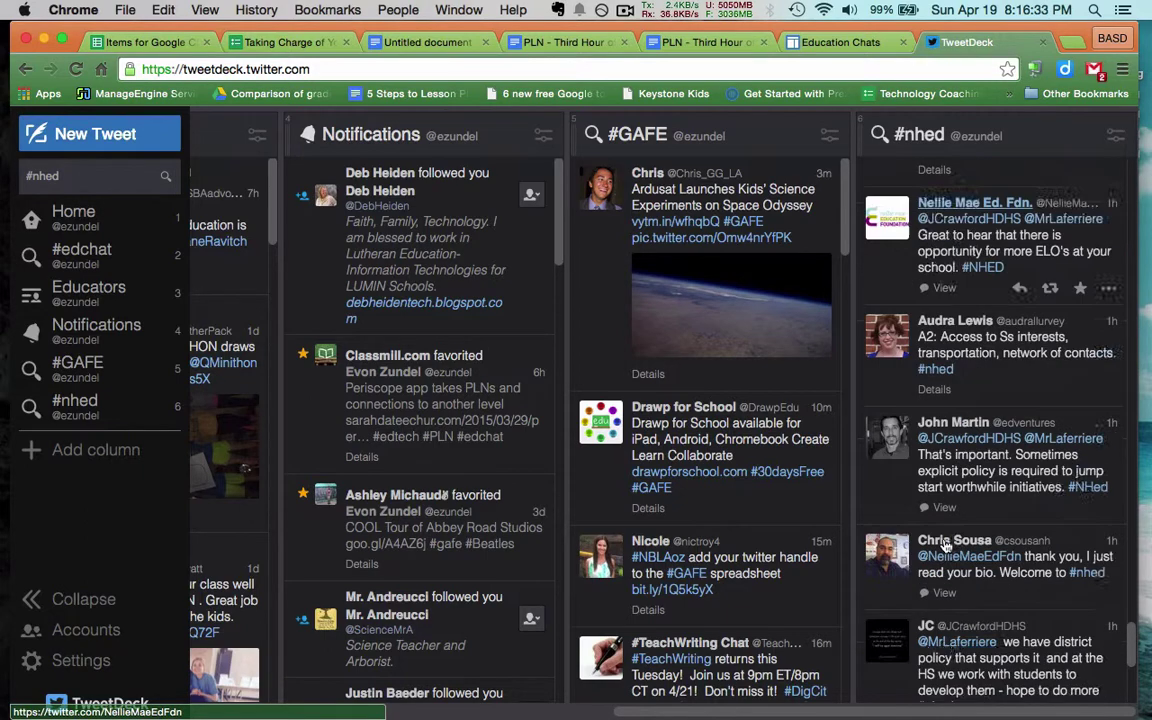
{"action": "scroll", "coordinate": [945, 546], "scroll_direction": "down", "scroll_amount": 5}
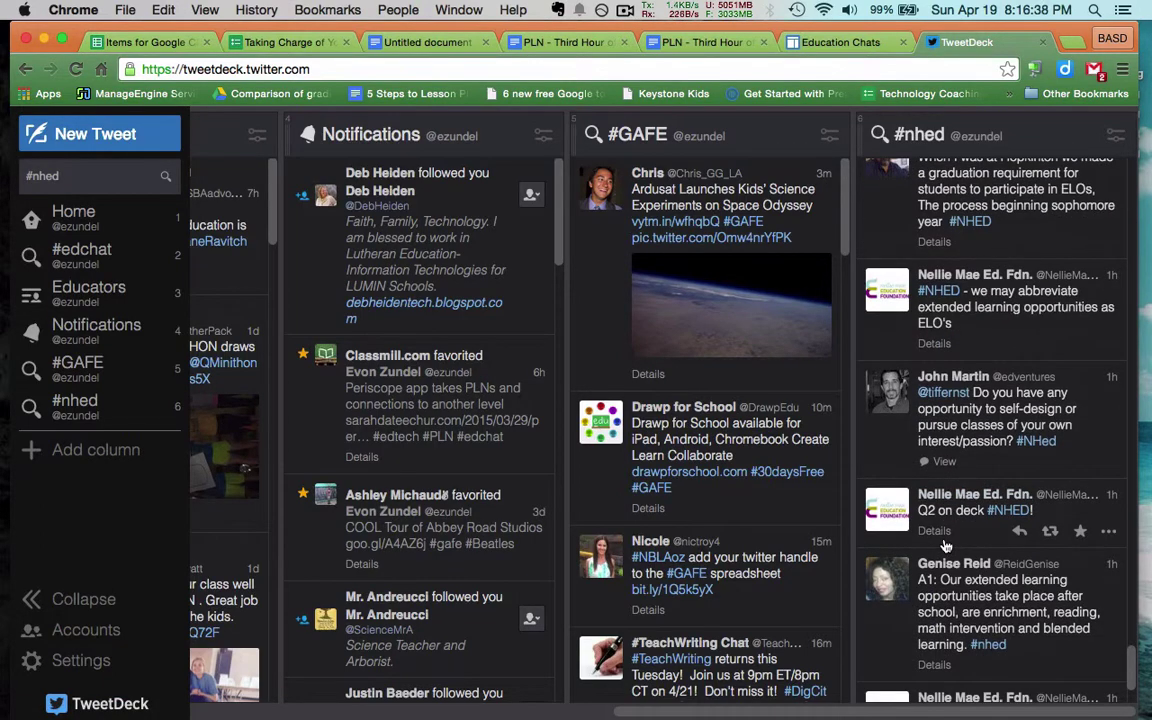
{"action": "scroll", "coordinate": [945, 545], "scroll_direction": "down", "scroll_amount": 15}
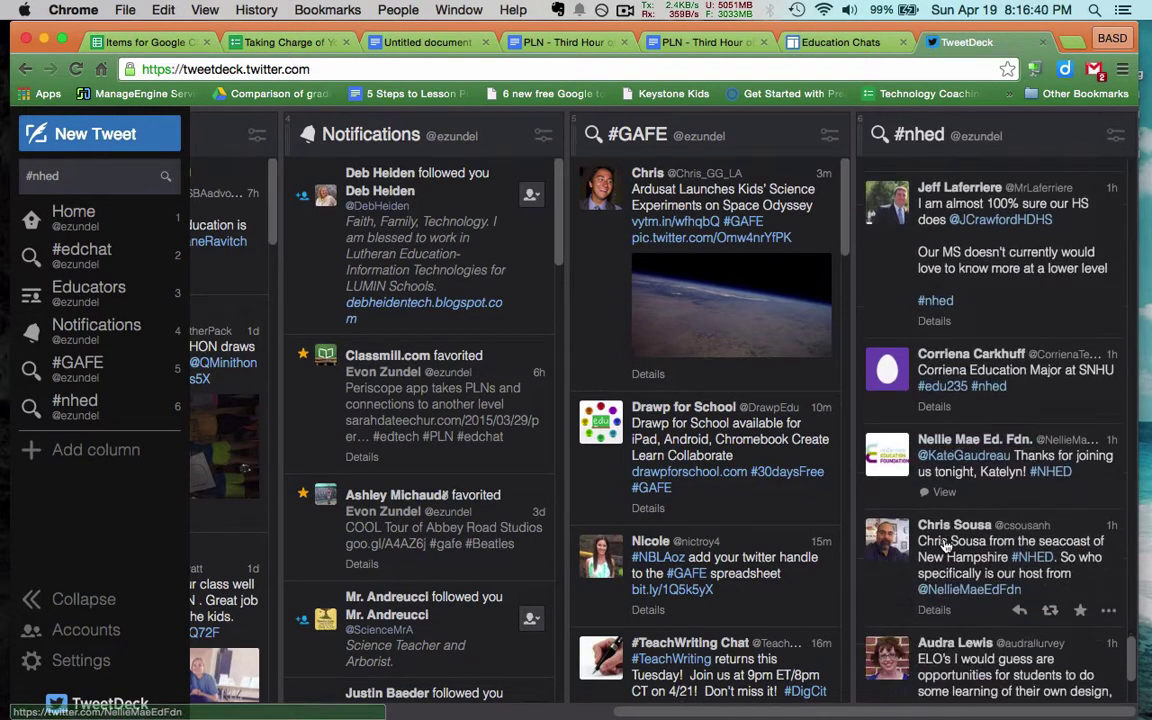
{"action": "scroll", "coordinate": [945, 546], "scroll_direction": "down", "scroll_amount": 20}
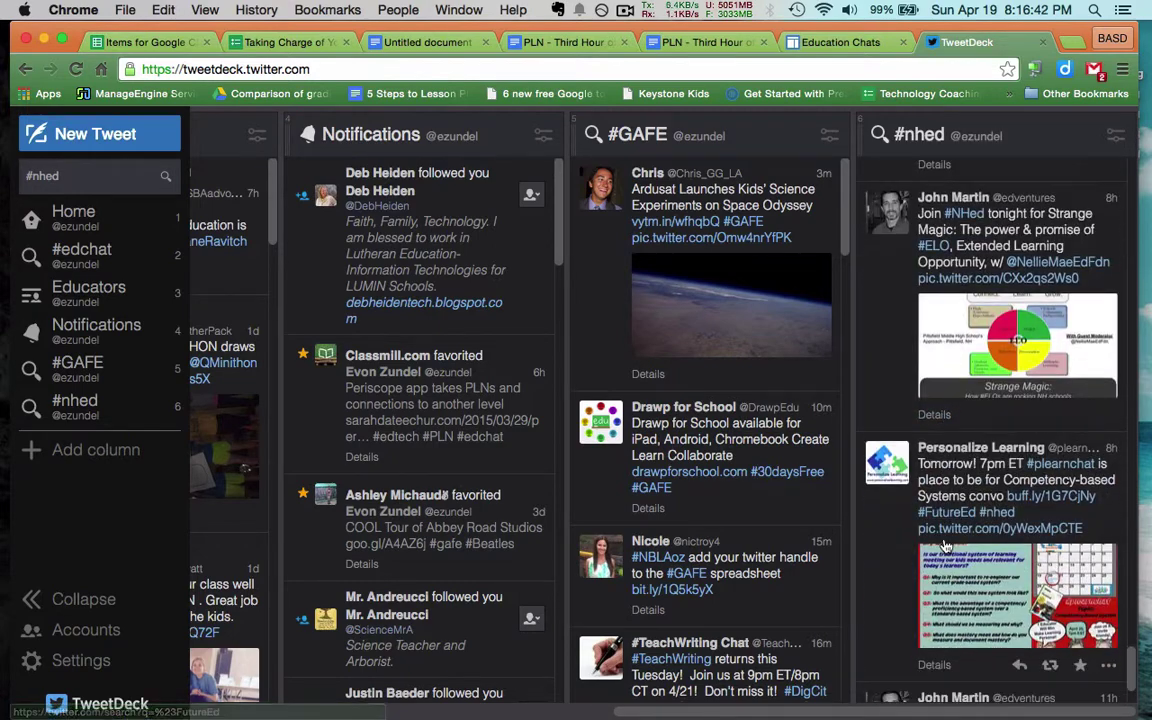
Scroll the #nhed column back up toward the chat's opening tweets
{"action": "scroll", "coordinate": [943, 540], "scroll_direction": "up", "scroll_amount": 10}
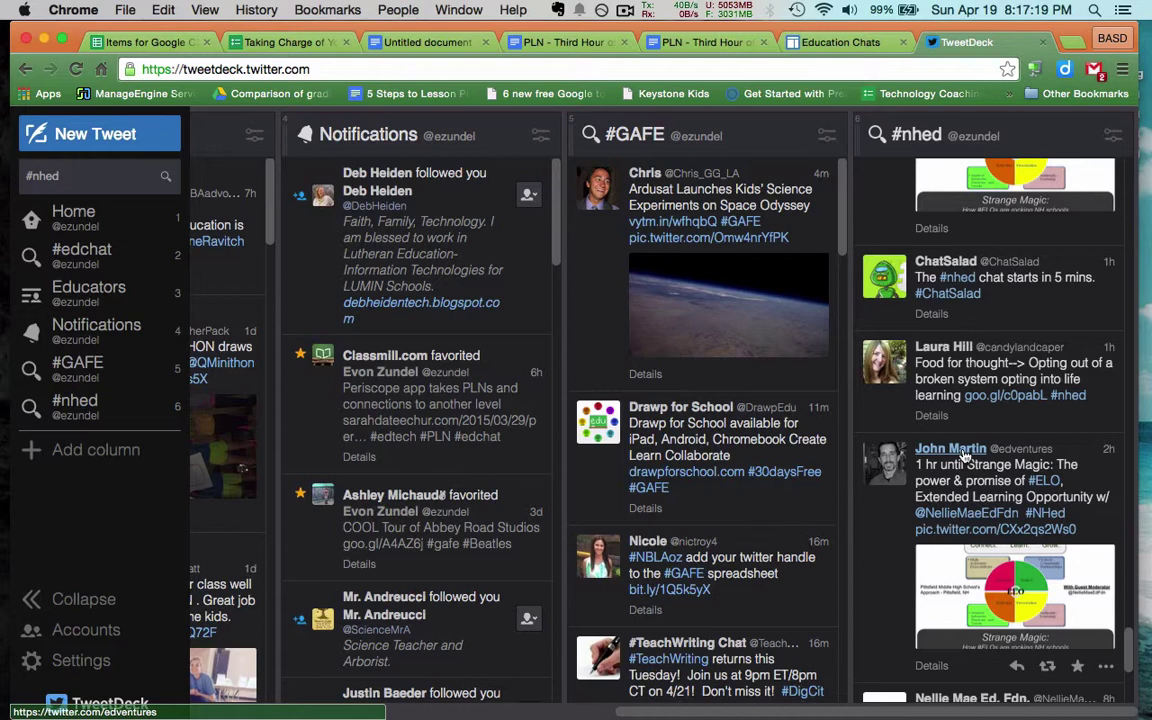
{"action": "scroll", "coordinate": [965, 455], "scroll_direction": "up", "scroll_amount": 3}
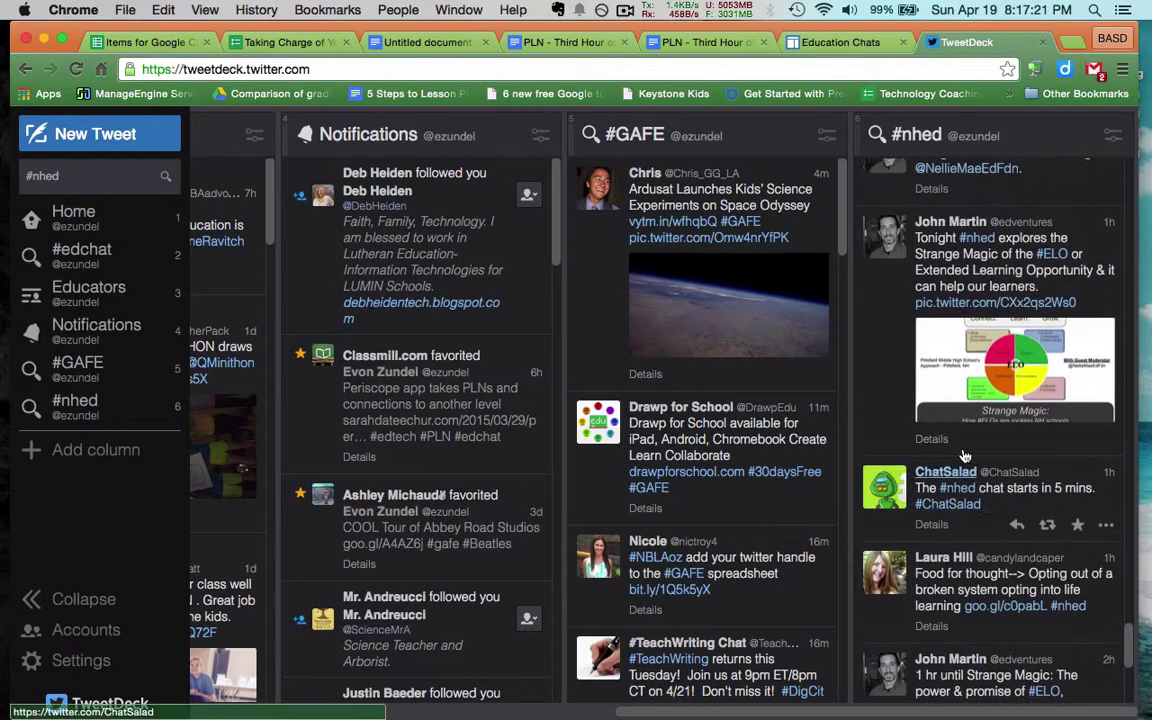
{"action": "scroll", "coordinate": [965, 455], "scroll_direction": "up", "scroll_amount": 2}
{"action": "scroll", "coordinate": [965, 455], "scroll_direction": "up", "scroll_amount": 3}
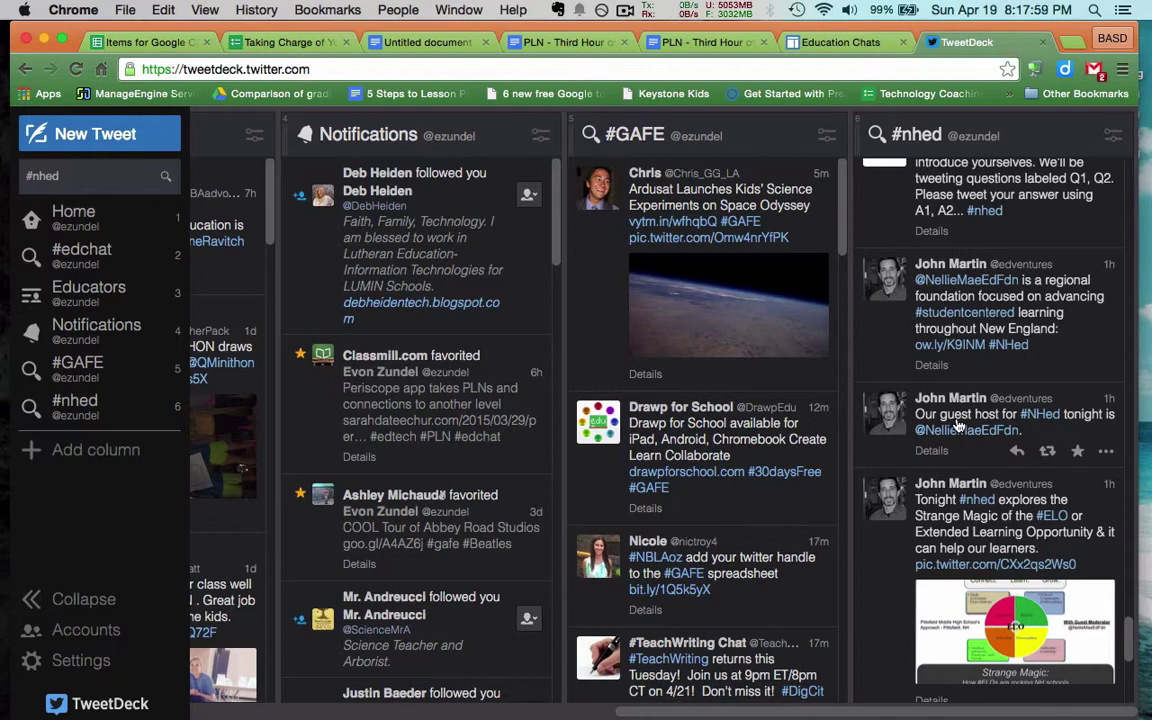
{"action": "scroll", "coordinate": [957, 425], "scroll_direction": "up", "scroll_amount": 5}
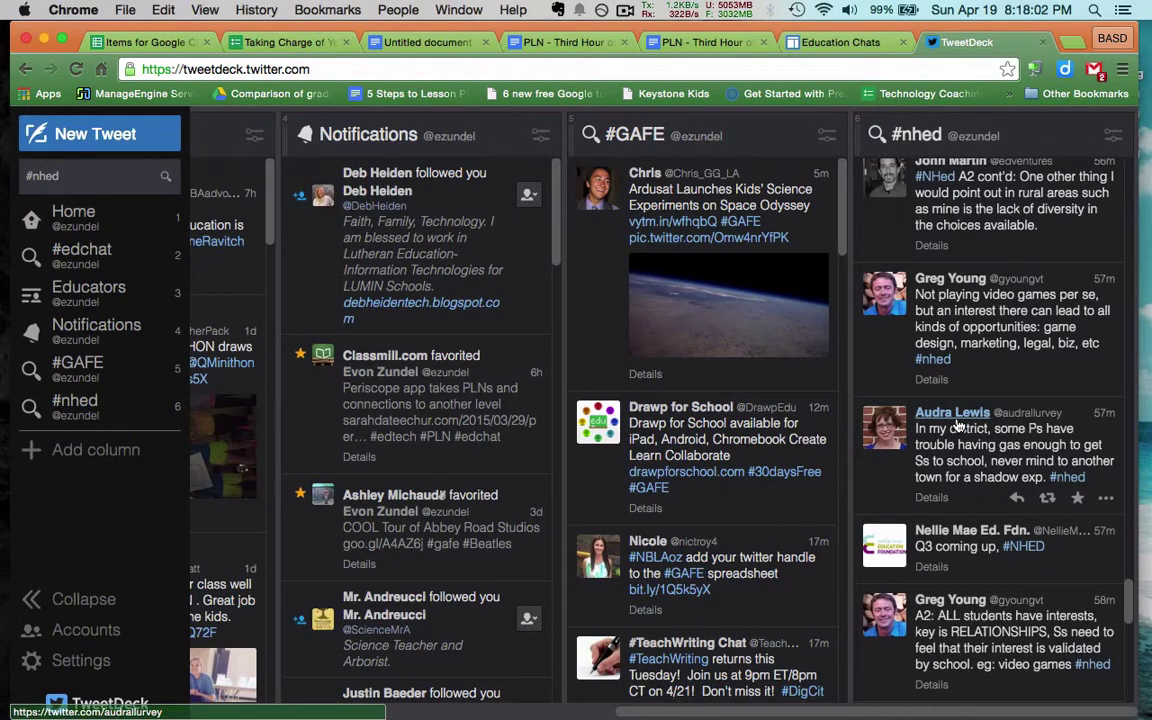
Scroll down to the moderator intro and the 'Welcome everyone!' tweet explaining Q1/A1 labels
{"action": "scroll", "coordinate": [957, 425], "scroll_direction": "down", "scroll_amount": 6}
{"action": "scroll", "coordinate": [957, 425], "scroll_direction": "down", "scroll_amount": 5}
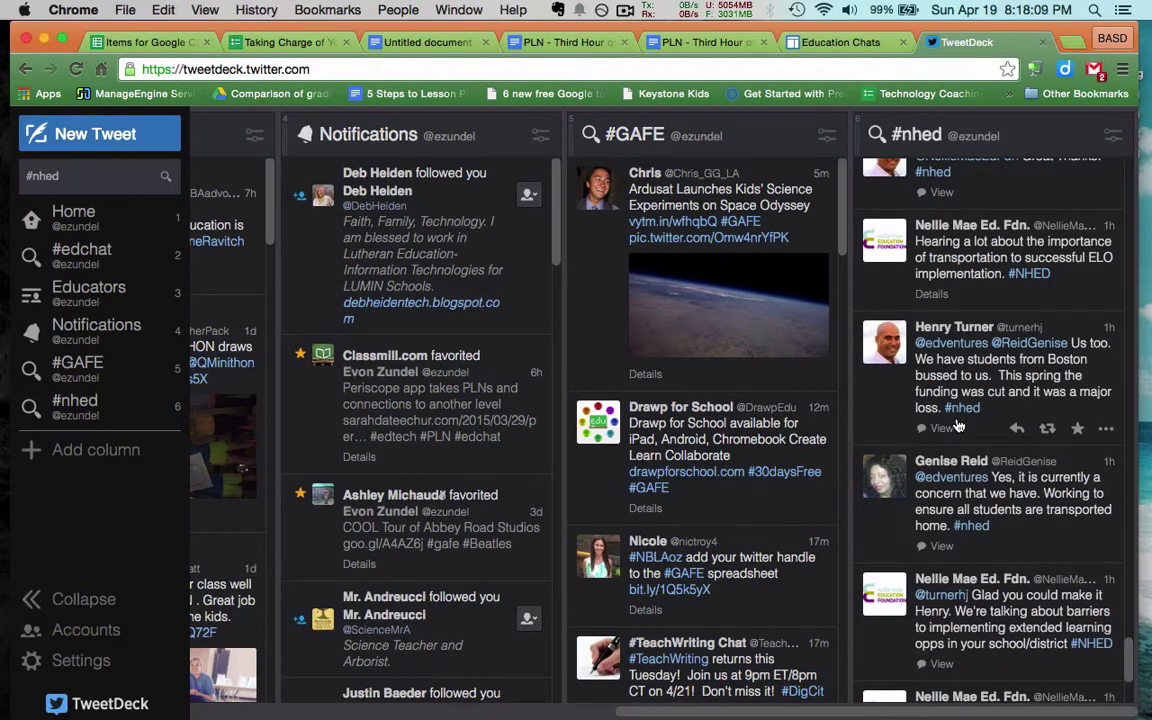
{"action": "scroll", "coordinate": [957, 425], "scroll_direction": "down", "scroll_amount": 3}
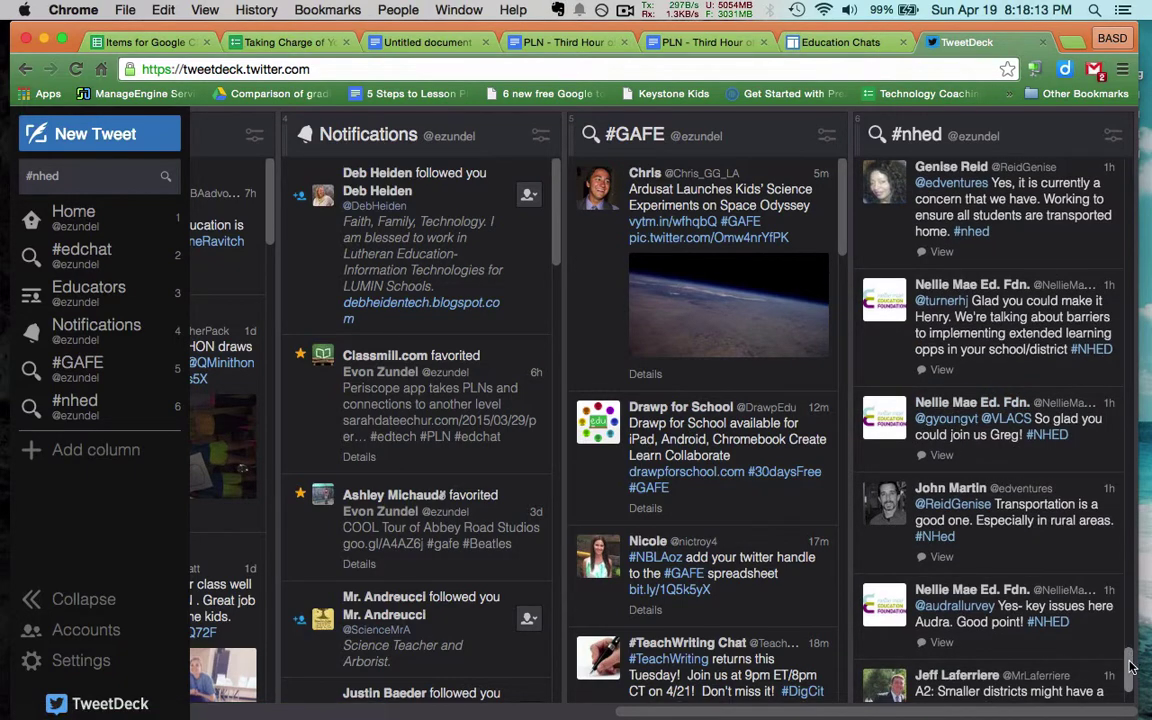
{"action": "scroll", "coordinate": [1130, 665], "scroll_direction": "down", "scroll_amount": 10}
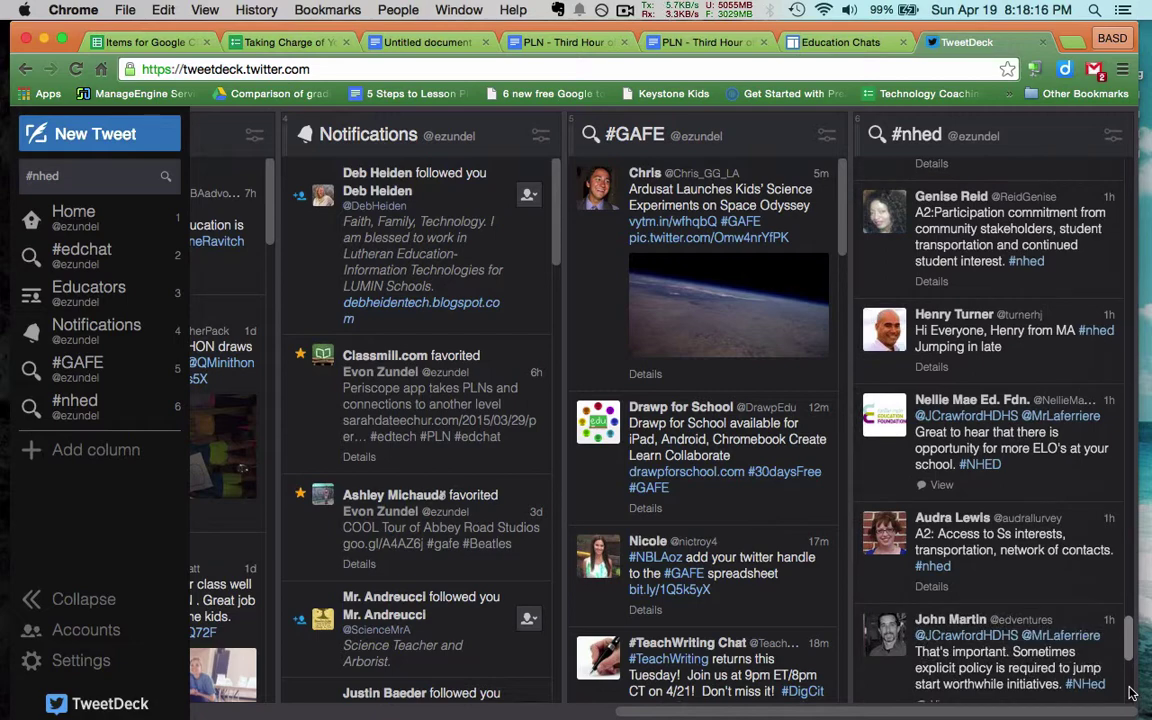
{"action": "scroll", "coordinate": [1130, 692], "scroll_direction": "down", "scroll_amount": 5}
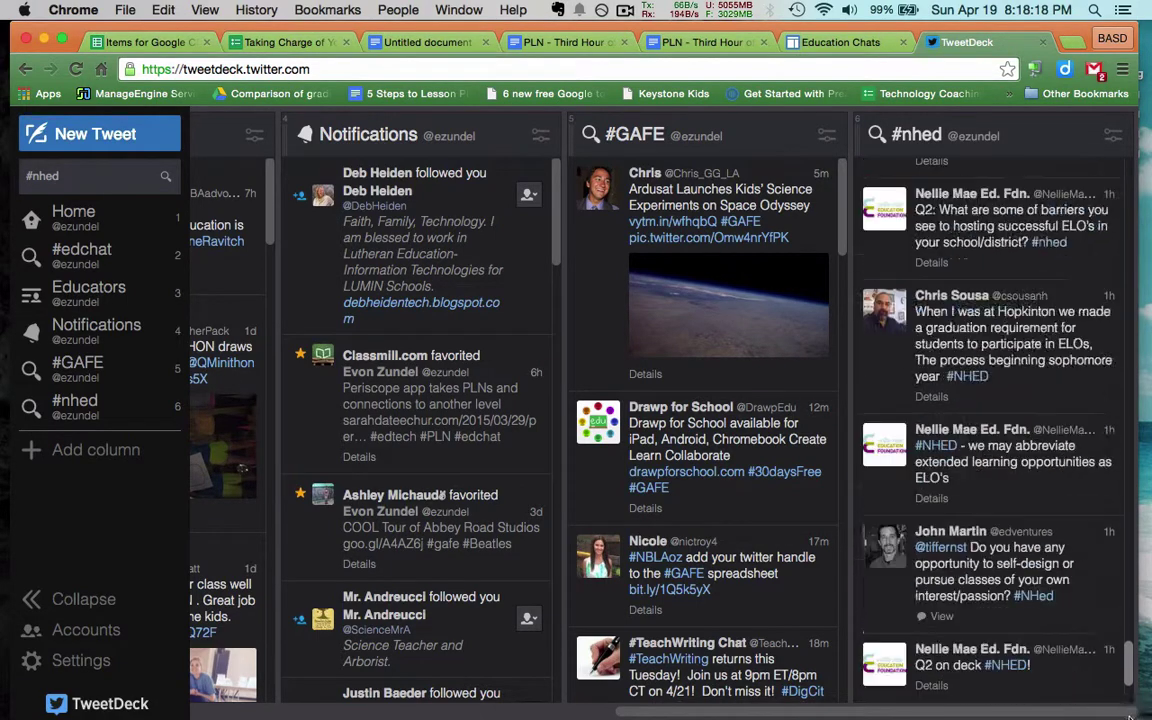
{"action": "scroll", "coordinate": [1130, 700], "scroll_direction": "down", "scroll_amount": 3}
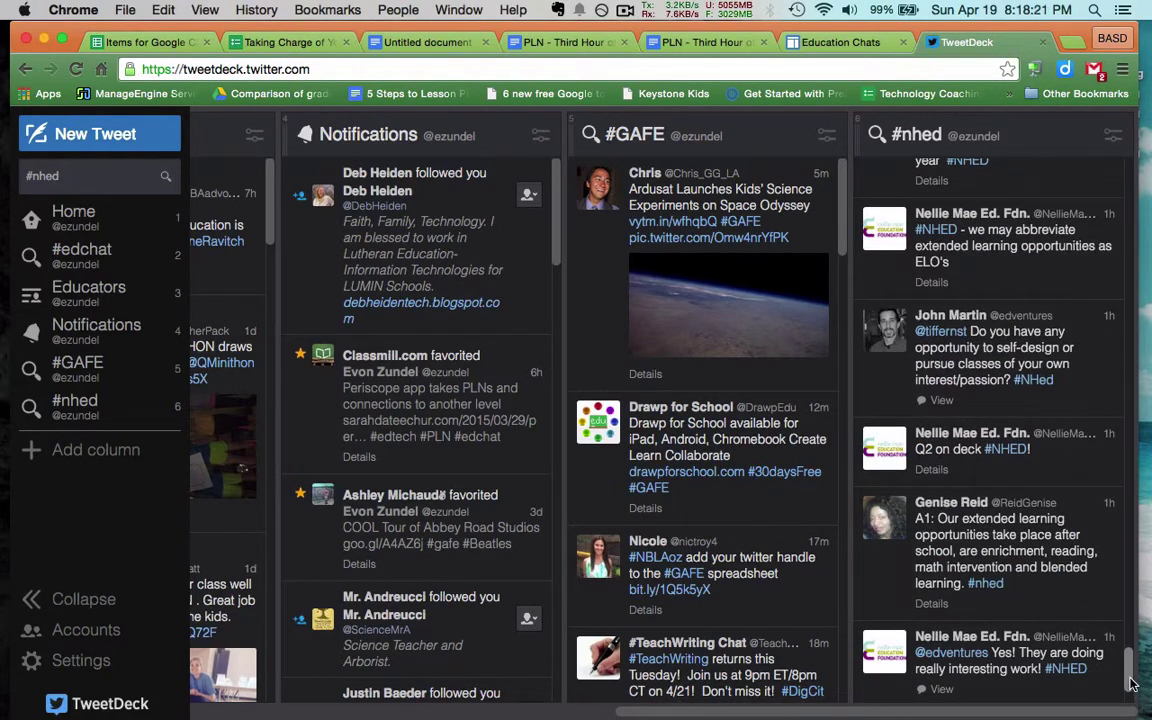
{"action": "scroll", "coordinate": [1130, 690], "scroll_direction": "down", "scroll_amount": 5}
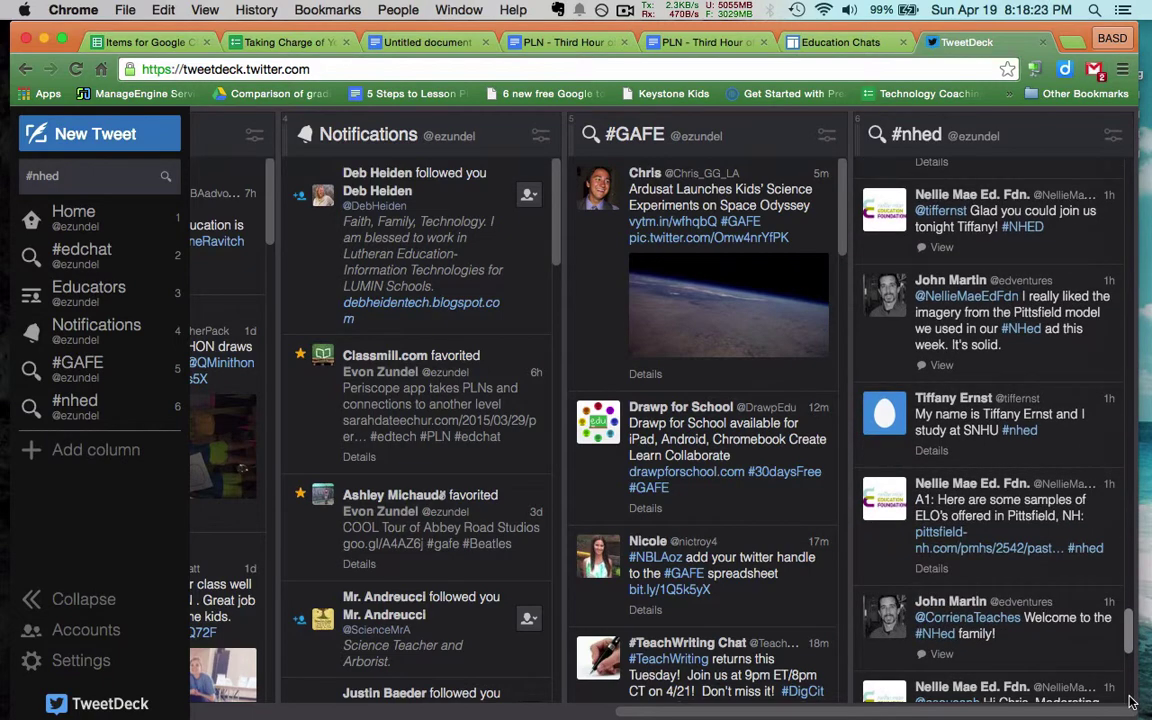
{"action": "scroll", "coordinate": [1130, 700], "scroll_direction": "down", "scroll_amount": 5}
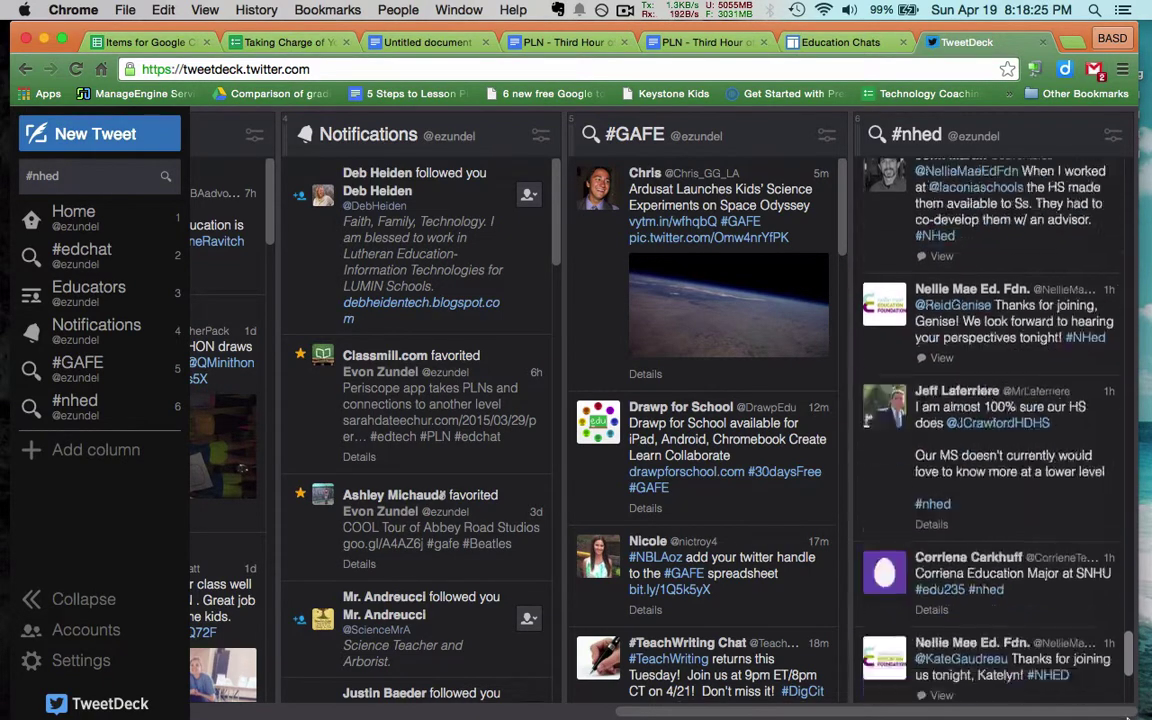
{"action": "scroll", "coordinate": [1128, 679], "scroll_direction": "down", "scroll_amount": 4}
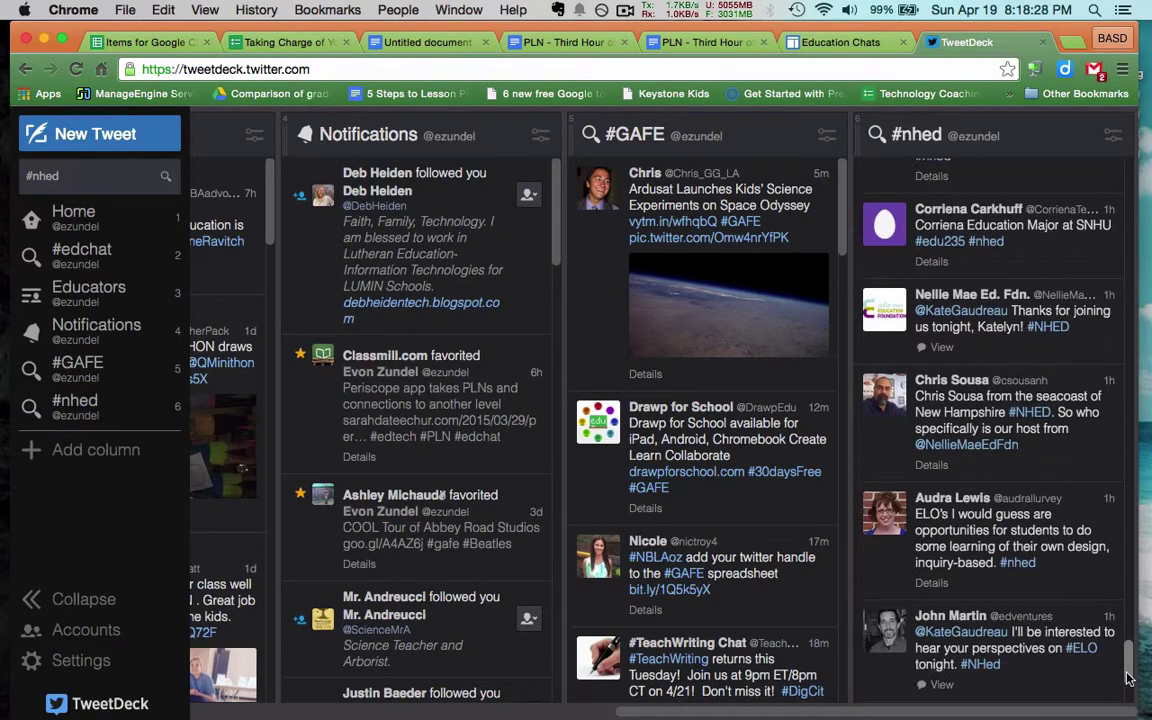
{"action": "scroll", "coordinate": [1128, 690], "scroll_direction": "down", "scroll_amount": 5}
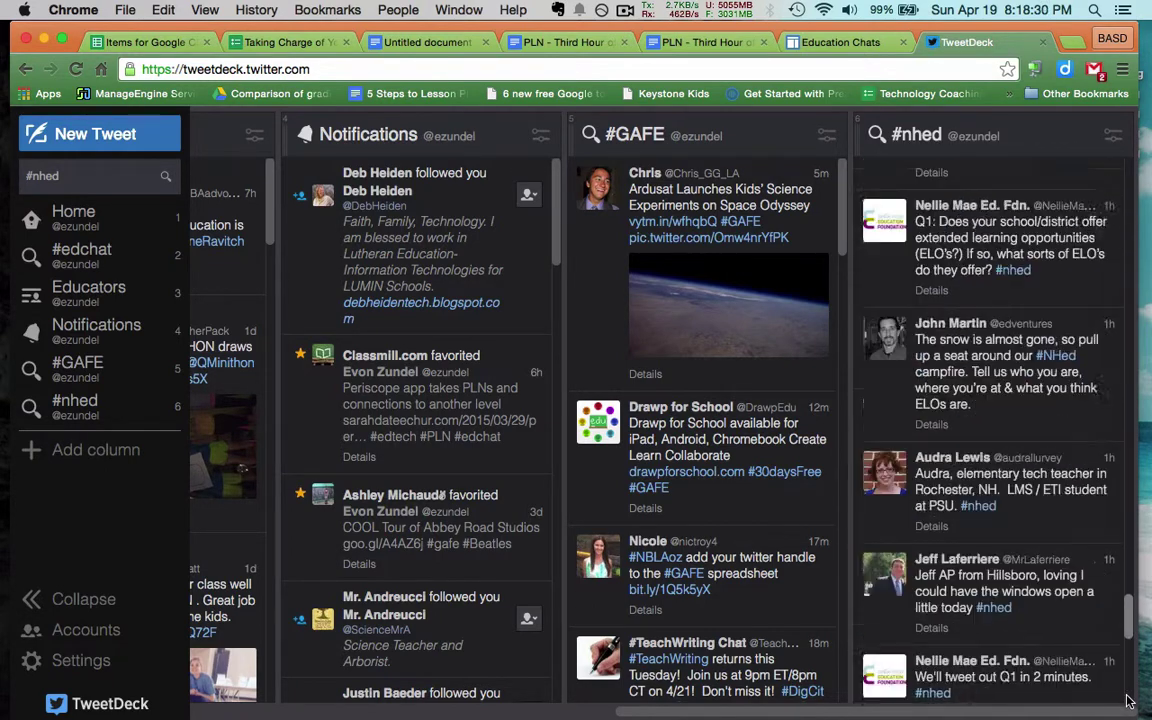
{"action": "scroll", "coordinate": [1128, 700], "scroll_direction": "down", "scroll_amount": 2}
{"action": "scroll", "coordinate": [1128, 702], "scroll_direction": "down", "scroll_amount": 3}
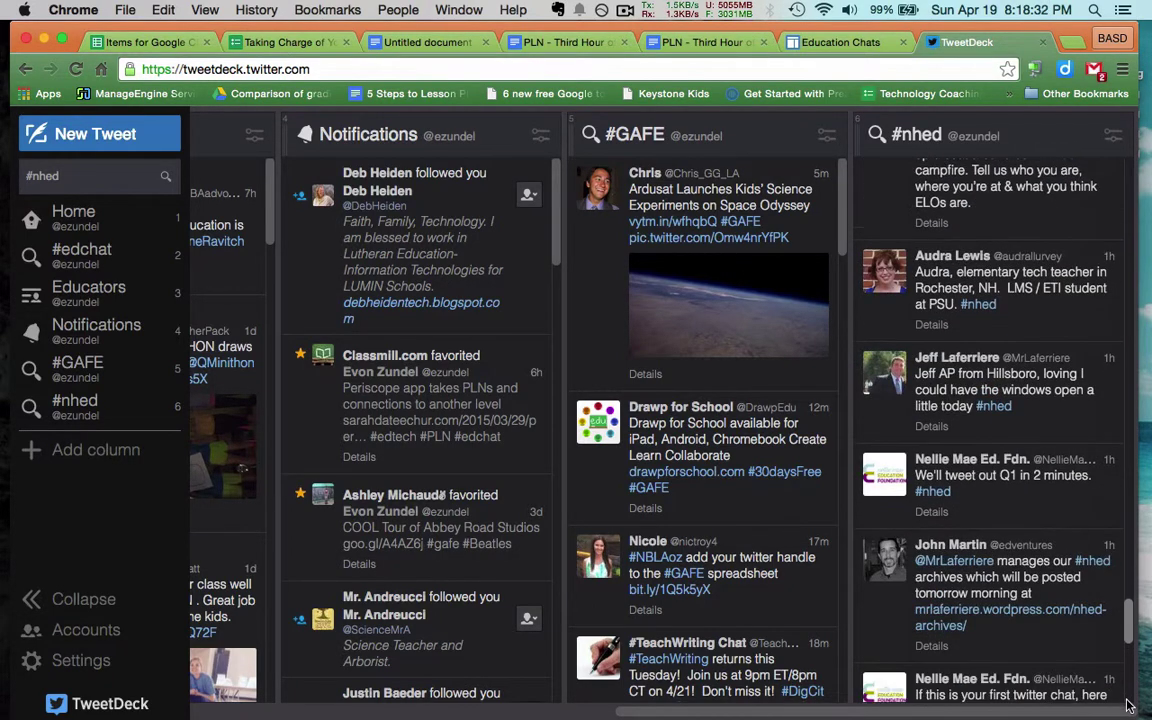
{"action": "scroll", "coordinate": [1128, 706], "scroll_direction": "down", "scroll_amount": 2}
{"action": "scroll", "coordinate": [1128, 706], "scroll_direction": "down", "scroll_amount": 5}
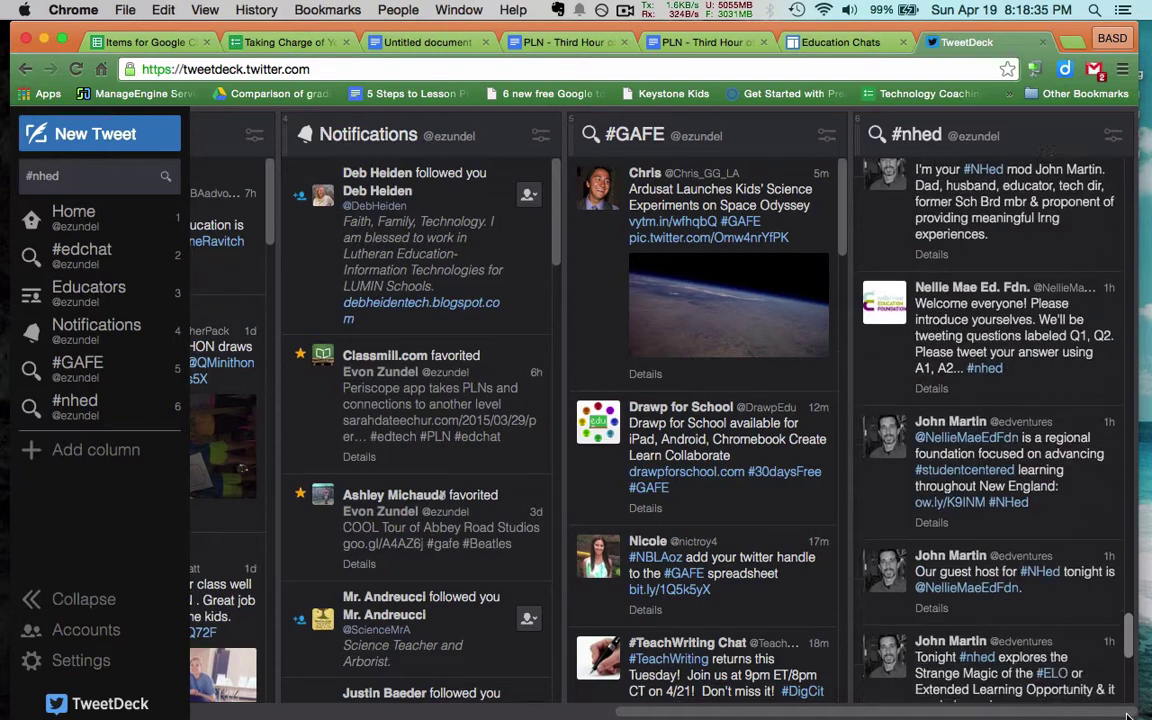
{"action": "scroll", "coordinate": [1127, 712], "scroll_direction": "down", "scroll_amount": 2}
{"action": "scroll", "coordinate": [1127, 710], "scroll_direction": "up", "scroll_amount": 7}
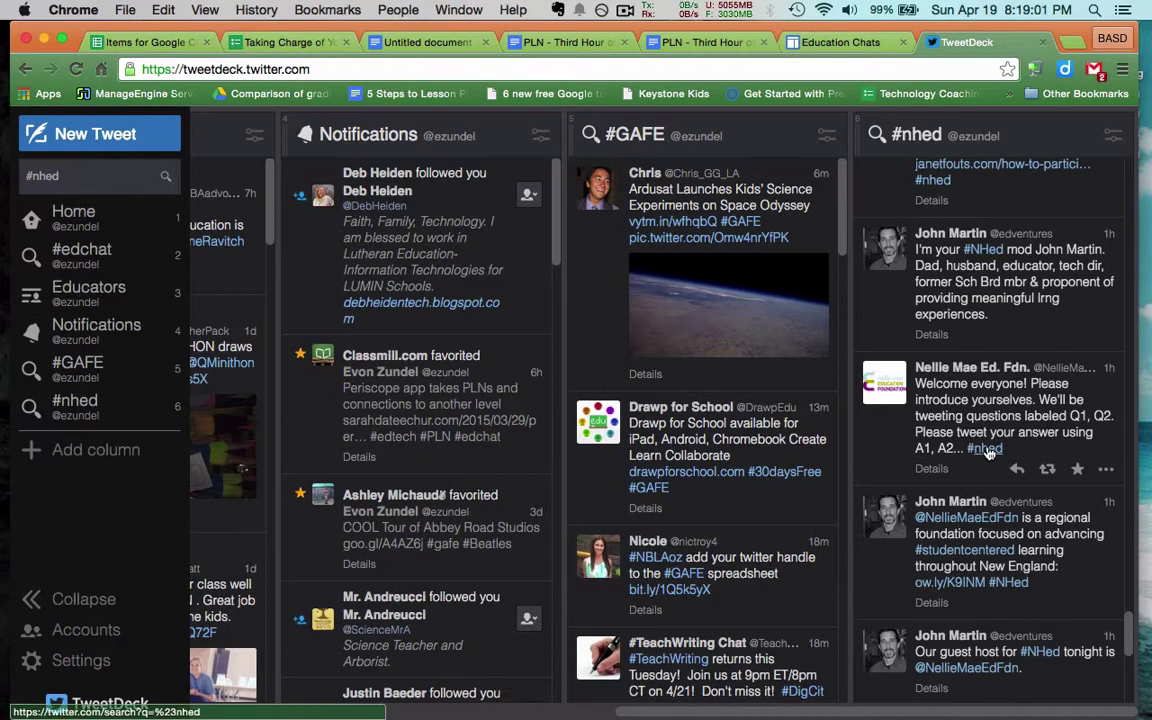
Scroll up the #nhed column past Q1 and A1 replies to the A2 answers on student interest and transportation
{"action": "scroll", "coordinate": [988, 452], "scroll_direction": "up", "scroll_amount": 3}
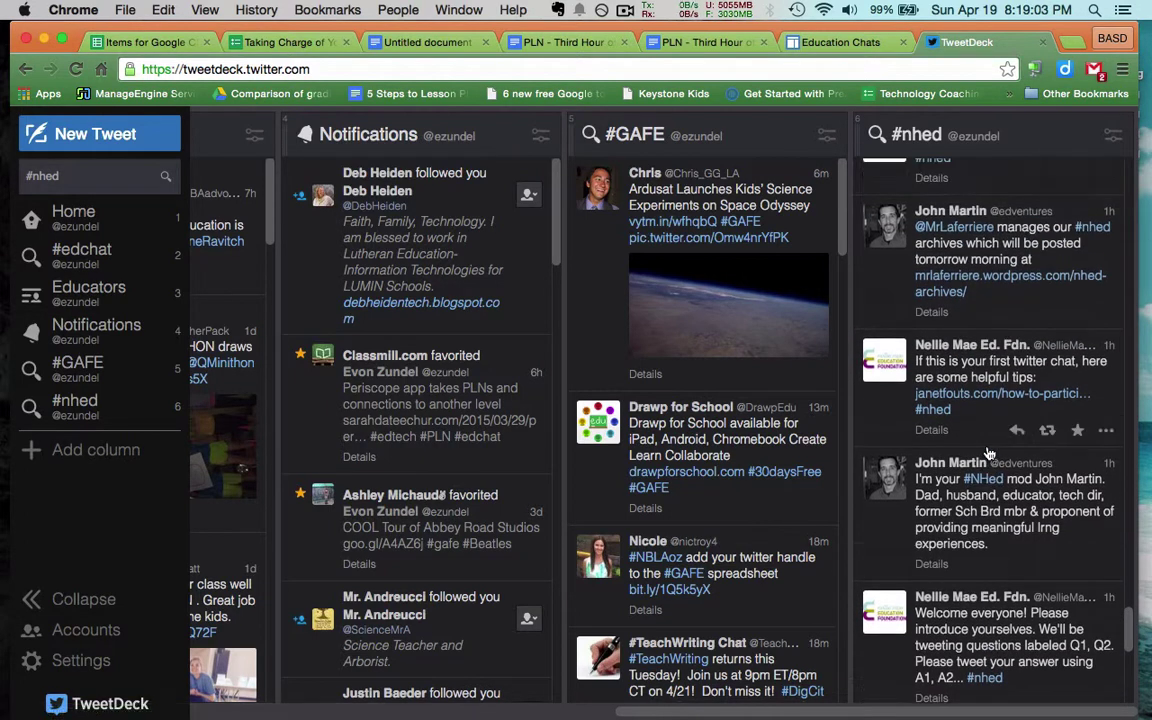
{"action": "scroll", "coordinate": [988, 453], "scroll_direction": "up", "scroll_amount": 1}
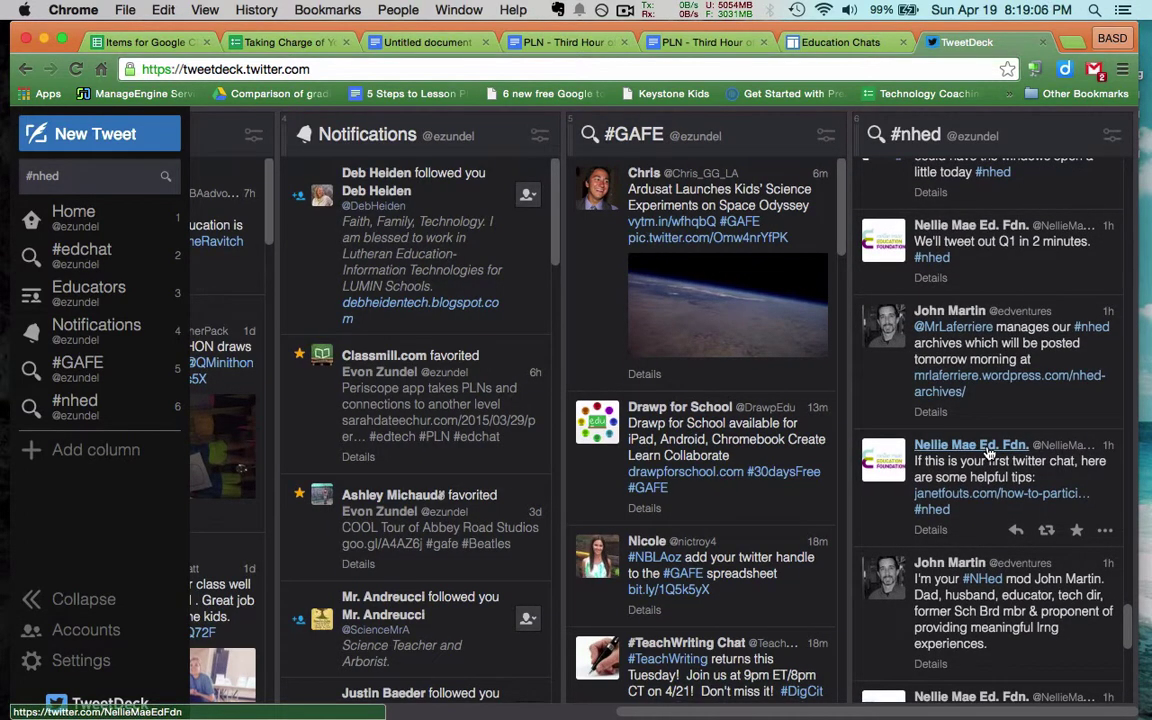
{"action": "scroll", "coordinate": [988, 452], "scroll_direction": "up", "scroll_amount": 4}
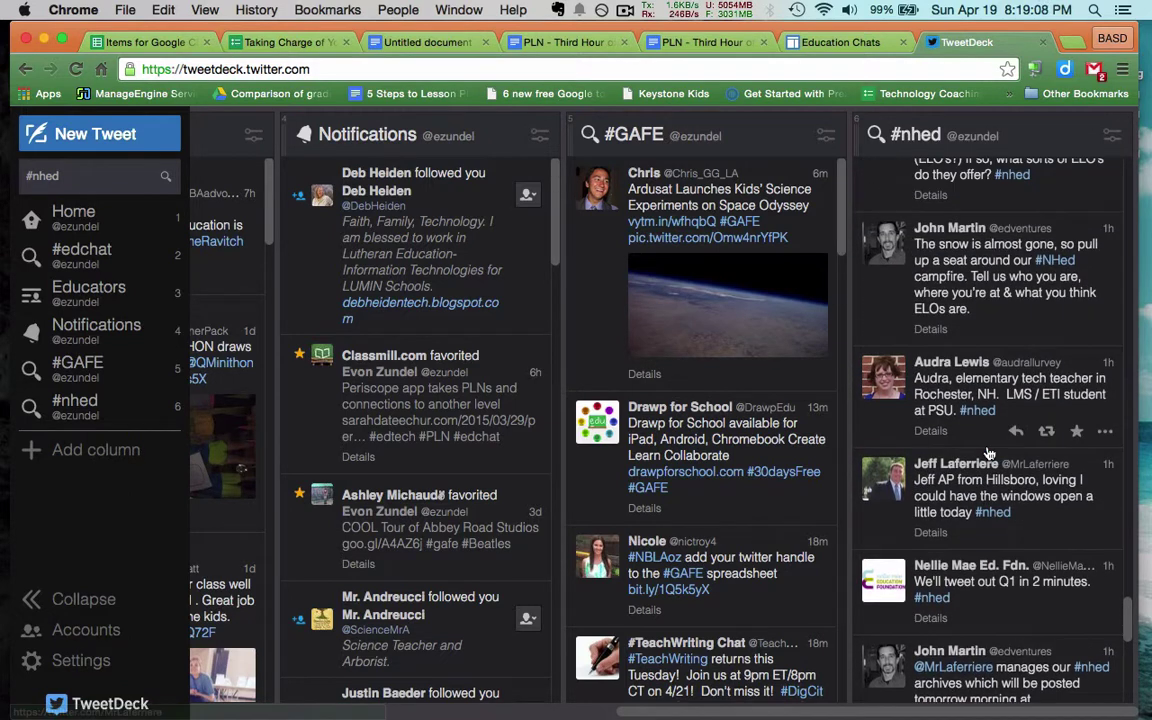
{"action": "scroll", "coordinate": [988, 453], "scroll_direction": "up", "scroll_amount": 3}
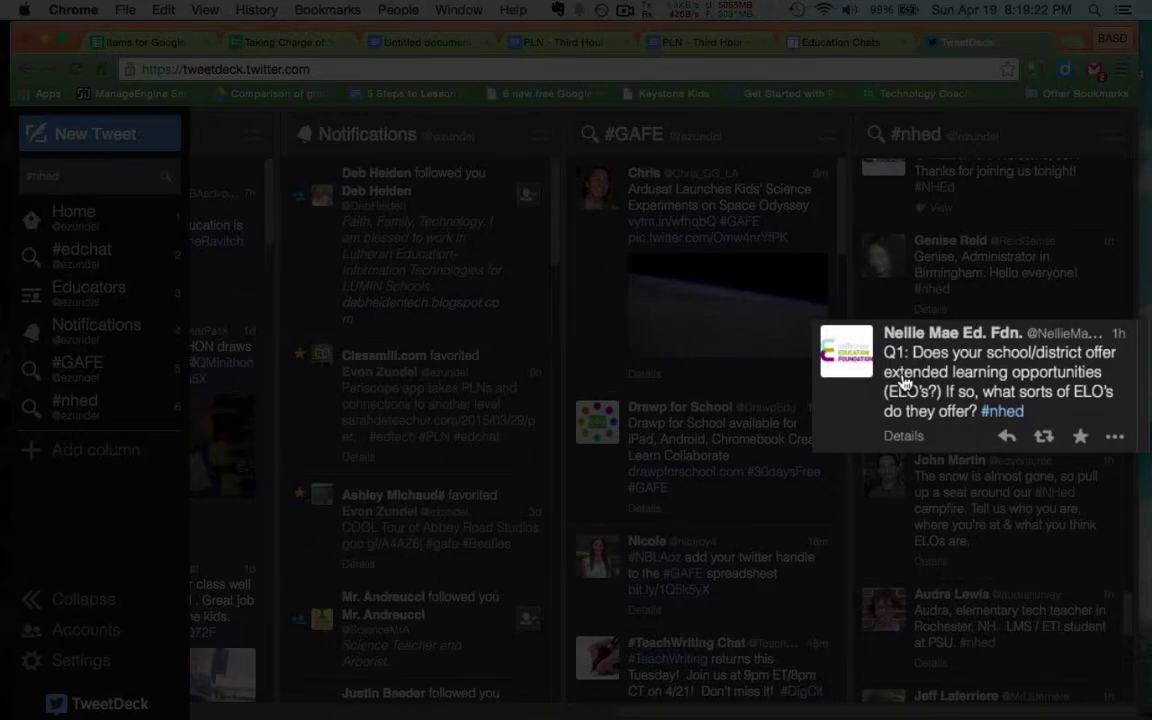
{"action": "scroll", "coordinate": [903, 383], "scroll_direction": "up", "scroll_amount": 2}
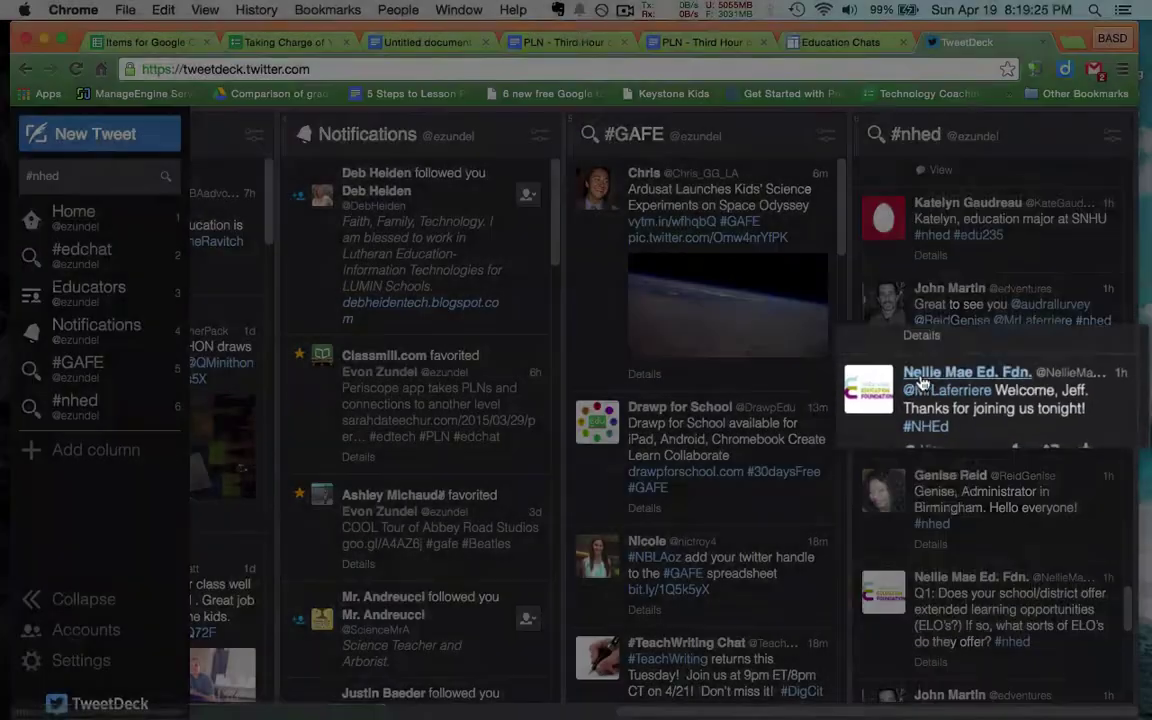
{"action": "scroll", "coordinate": [930, 383], "scroll_direction": "up", "scroll_amount": 5}
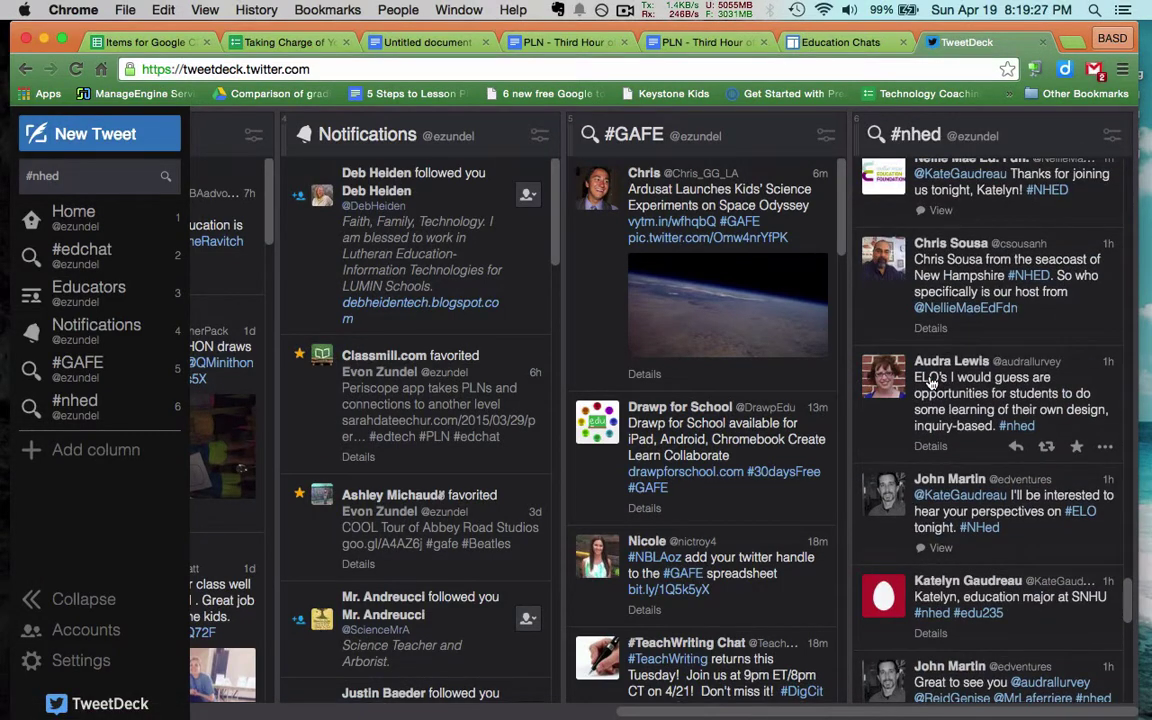
{"action": "scroll", "coordinate": [930, 383], "scroll_direction": "up", "scroll_amount": 5}
{"action": "scroll", "coordinate": [930, 383], "scroll_direction": "up", "scroll_amount": 3}
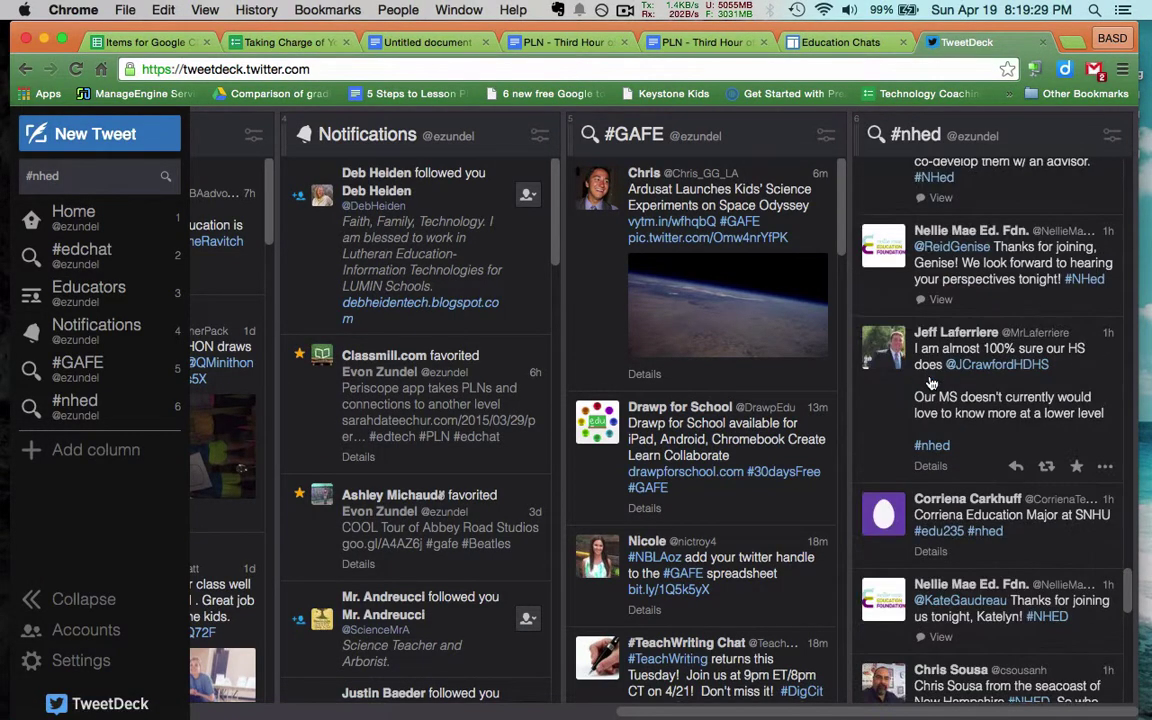
{"action": "scroll", "coordinate": [930, 383], "scroll_direction": "up", "scroll_amount": 7}
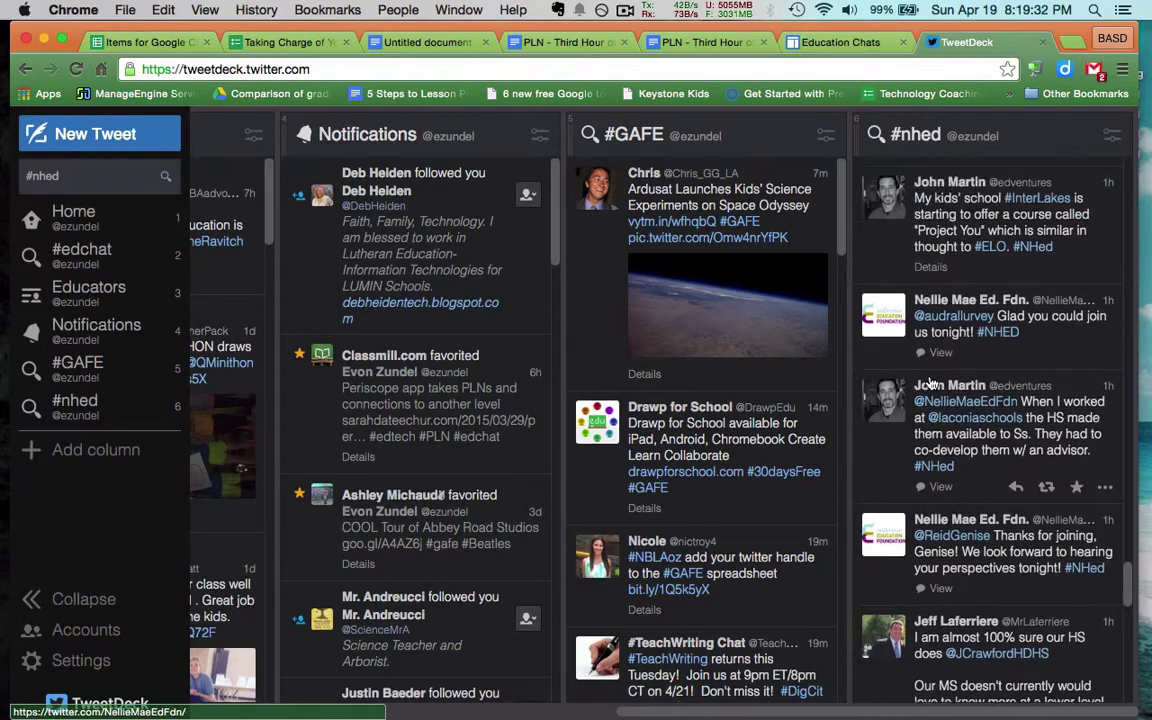
{"action": "scroll", "coordinate": [930, 383], "scroll_direction": "up", "scroll_amount": 7}
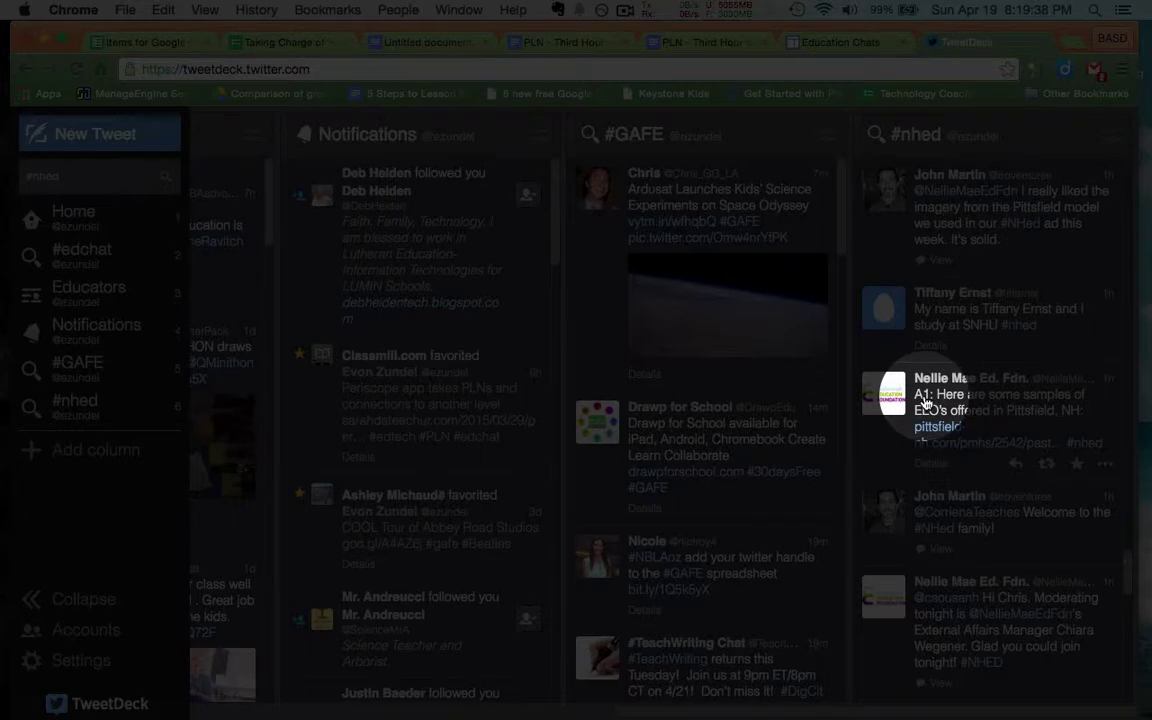
{"action": "scroll", "coordinate": [926, 402], "scroll_direction": "down", "scroll_amount": 10}
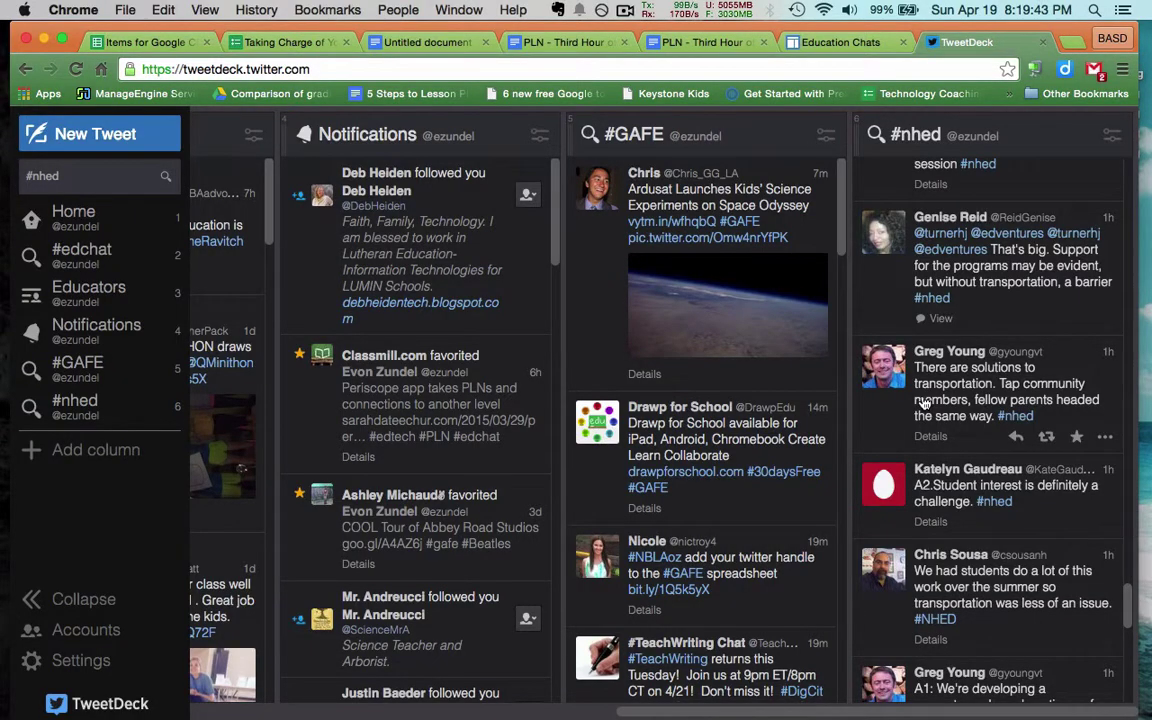
Scroll the #nhed column up past the A2 replies and the Q3 question on ELO structures to the A3 answers about advisory programs and mentors
{"action": "scroll", "coordinate": [926, 402], "scroll_direction": "up", "scroll_amount": 2}
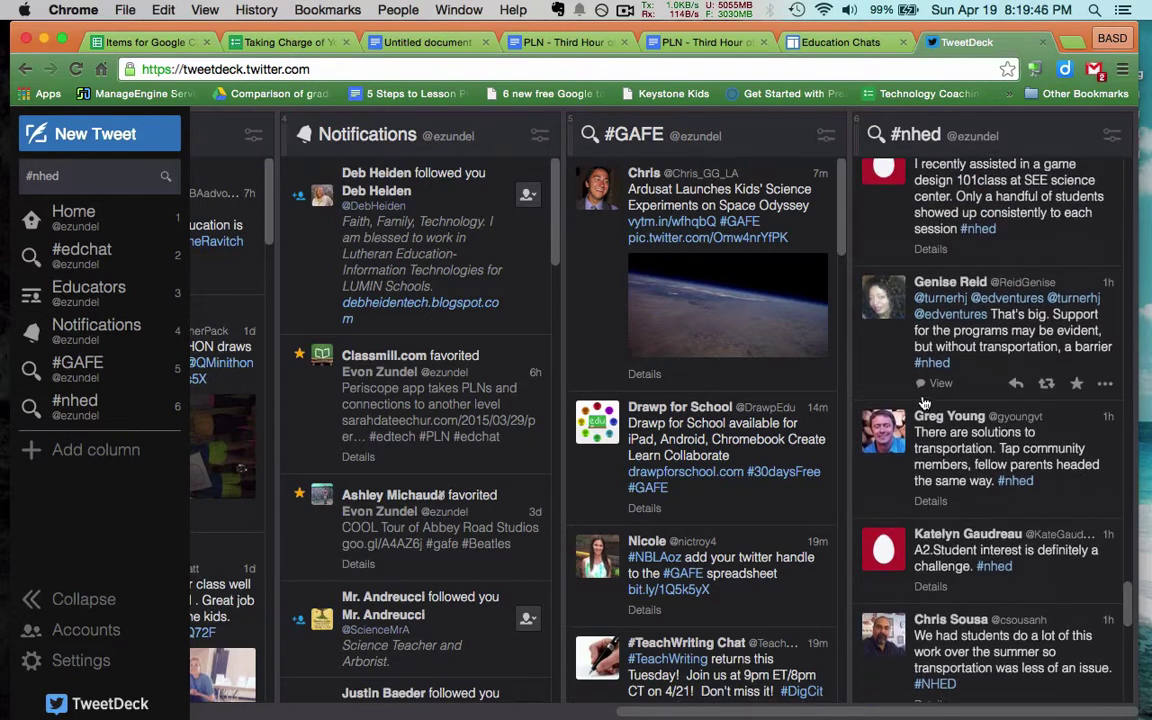
{"action": "scroll", "coordinate": [926, 402], "scroll_direction": "up", "scroll_amount": 5}
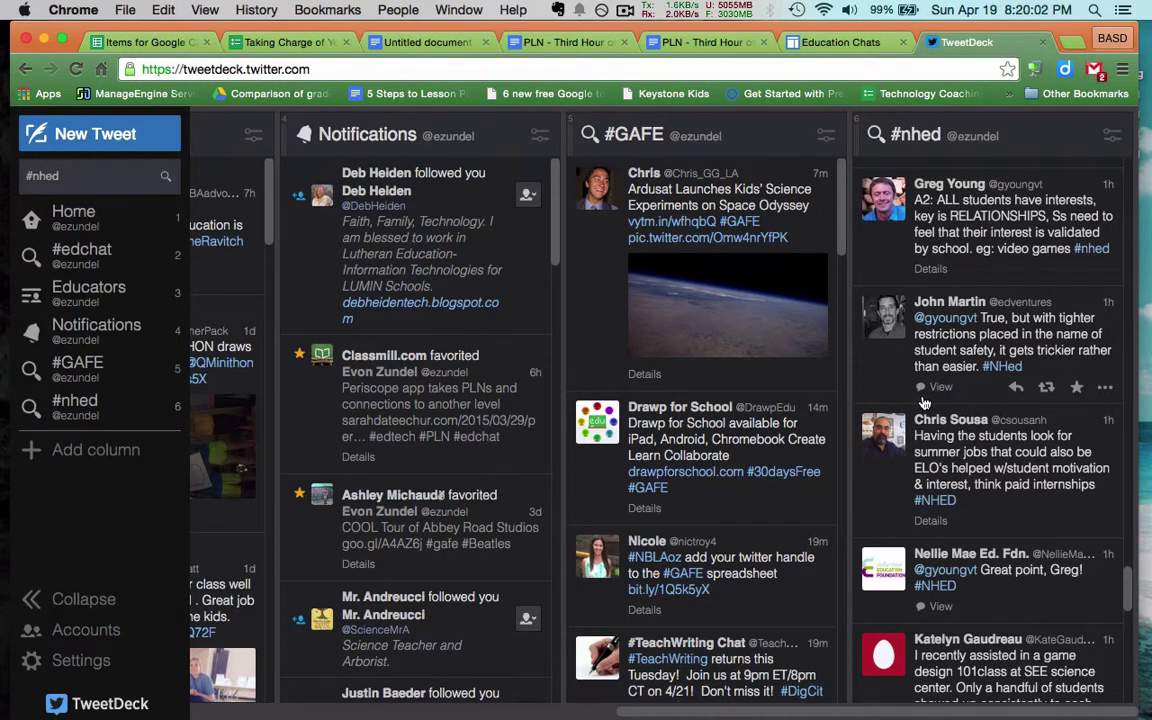
{"action": "scroll", "coordinate": [923, 402], "scroll_direction": "up", "scroll_amount": 5}
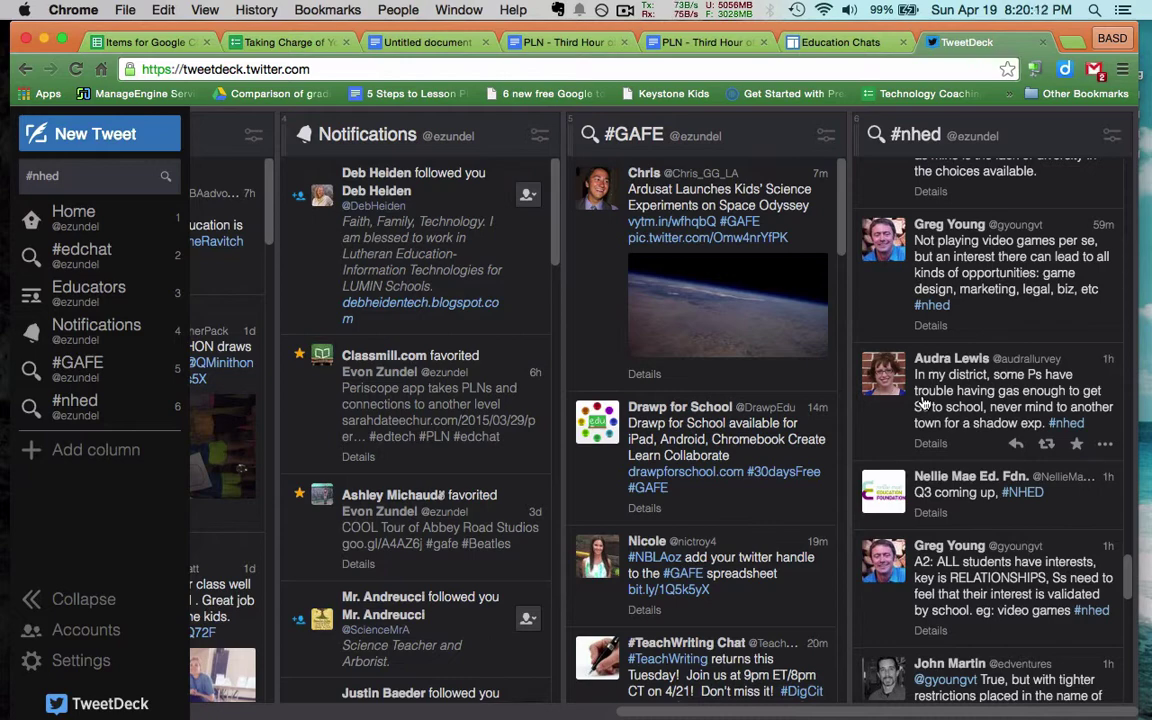
{"action": "scroll", "coordinate": [924, 402], "scroll_direction": "up", "scroll_amount": 10}
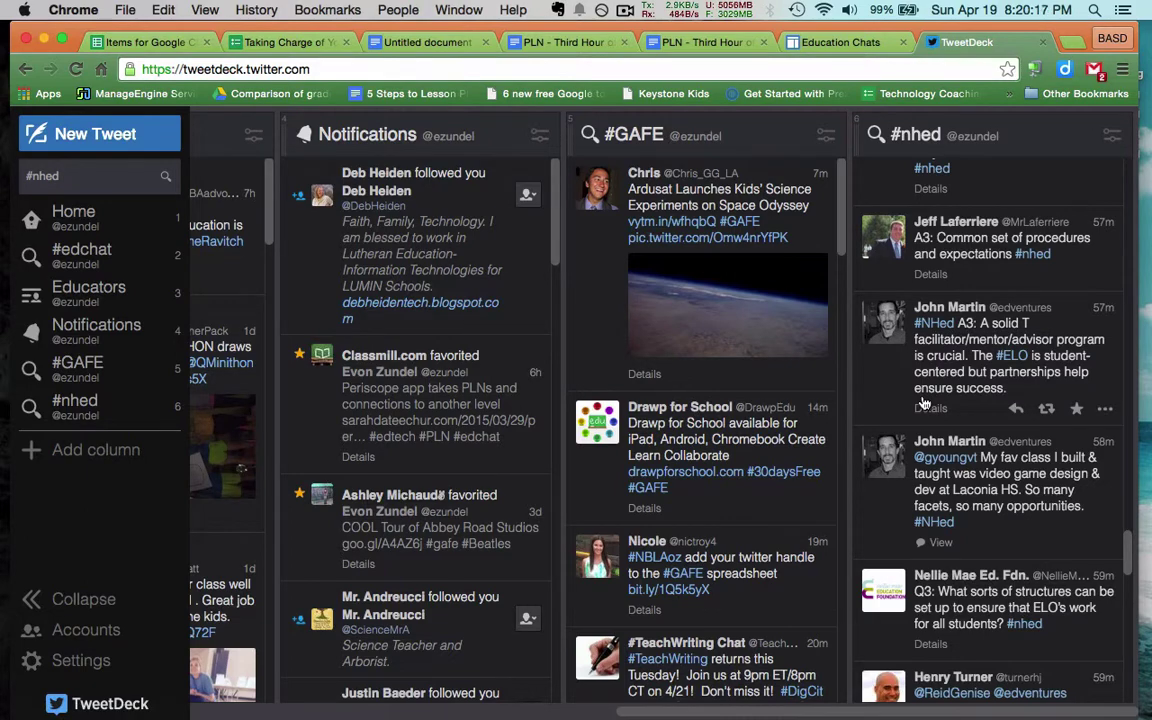
{"action": "scroll", "coordinate": [924, 402], "scroll_direction": "up", "scroll_amount": 10}
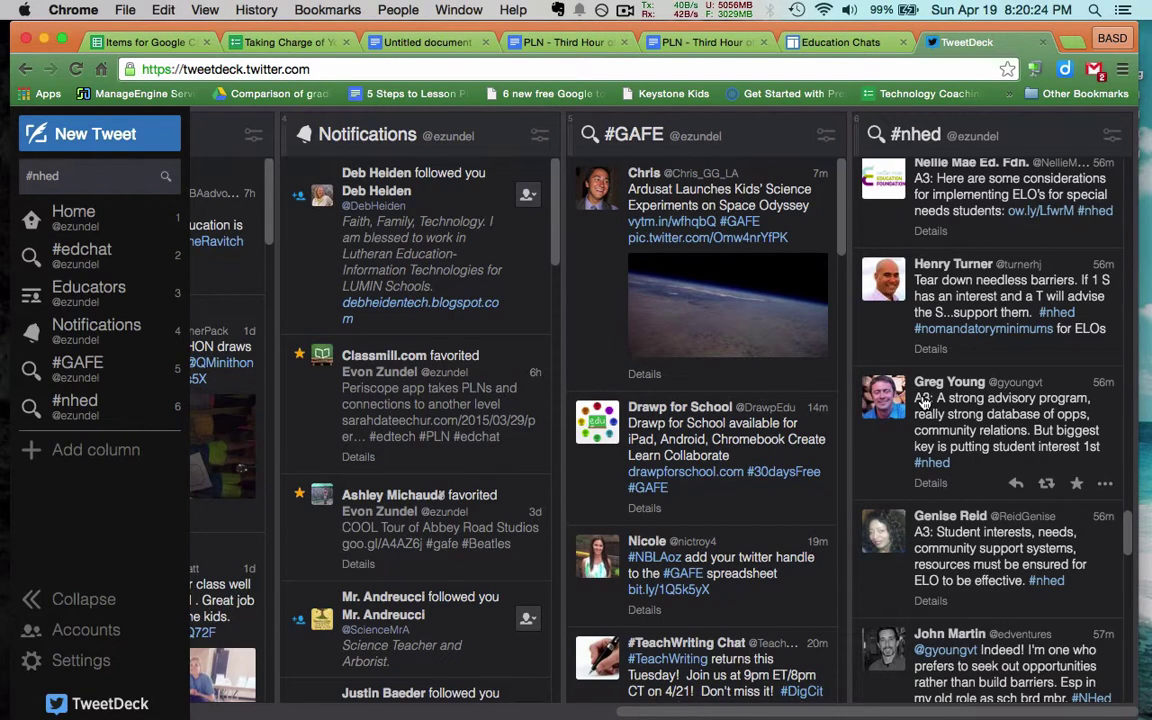
{"action": "scroll", "coordinate": [924, 402], "scroll_direction": "up", "scroll_amount": 5}
Scroll the #nhed column up through the Q4 and Q5 scheduling replies to the Q6 question on expanding ELO programs
{"action": "scroll", "coordinate": [924, 400], "scroll_direction": "up", "scroll_amount": 5}
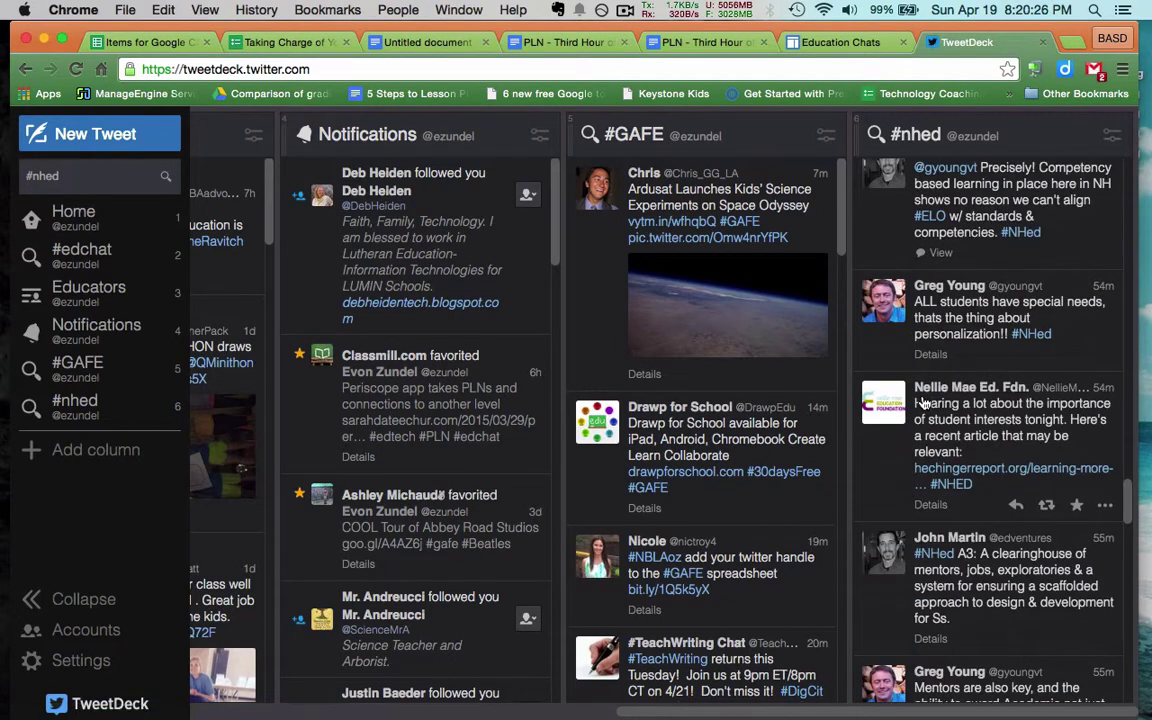
{"action": "scroll", "coordinate": [960, 380], "scroll_direction": "up", "scroll_amount": 1}
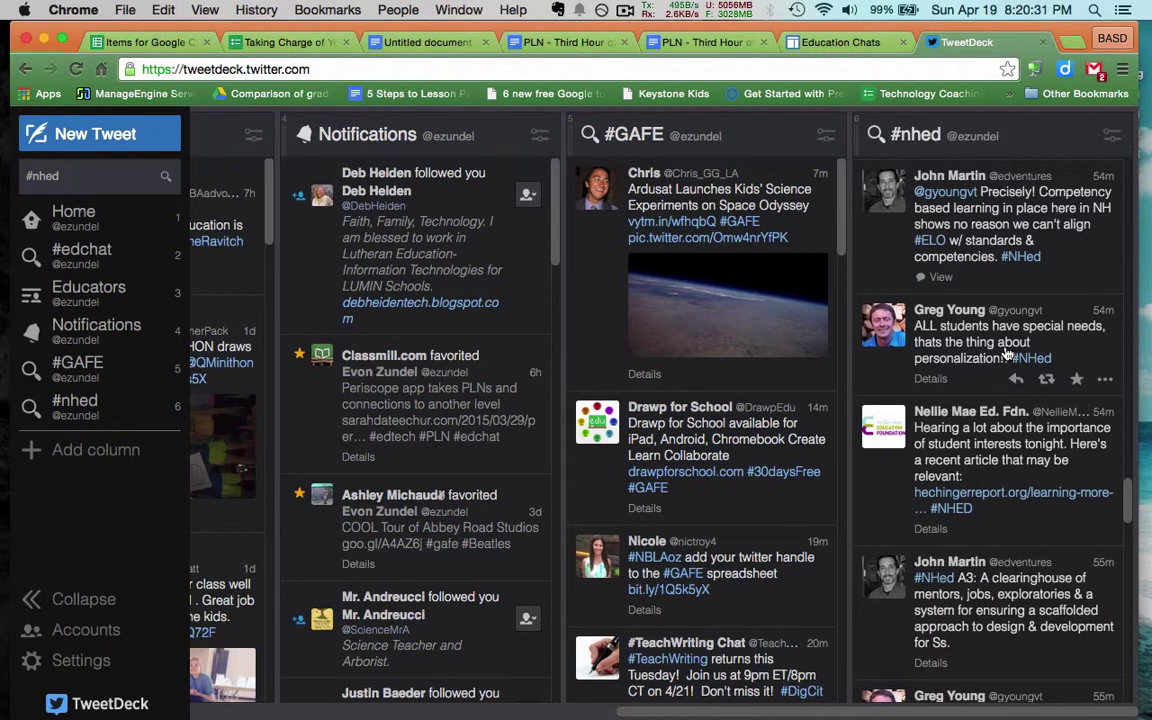
{"action": "scroll", "coordinate": [1007, 352], "scroll_direction": "up", "scroll_amount": 2}
{"action": "scroll", "coordinate": [1005, 362], "scroll_direction": "up", "scroll_amount": 5}
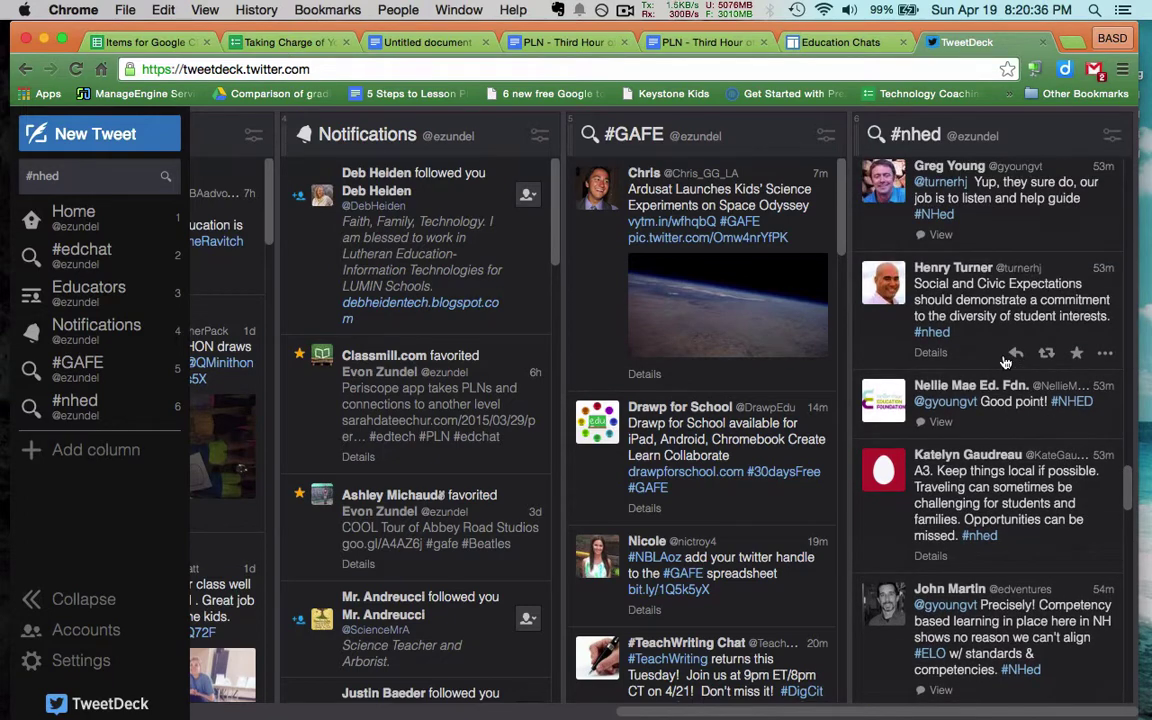
{"action": "scroll", "coordinate": [1005, 362], "scroll_direction": "up", "scroll_amount": 7}
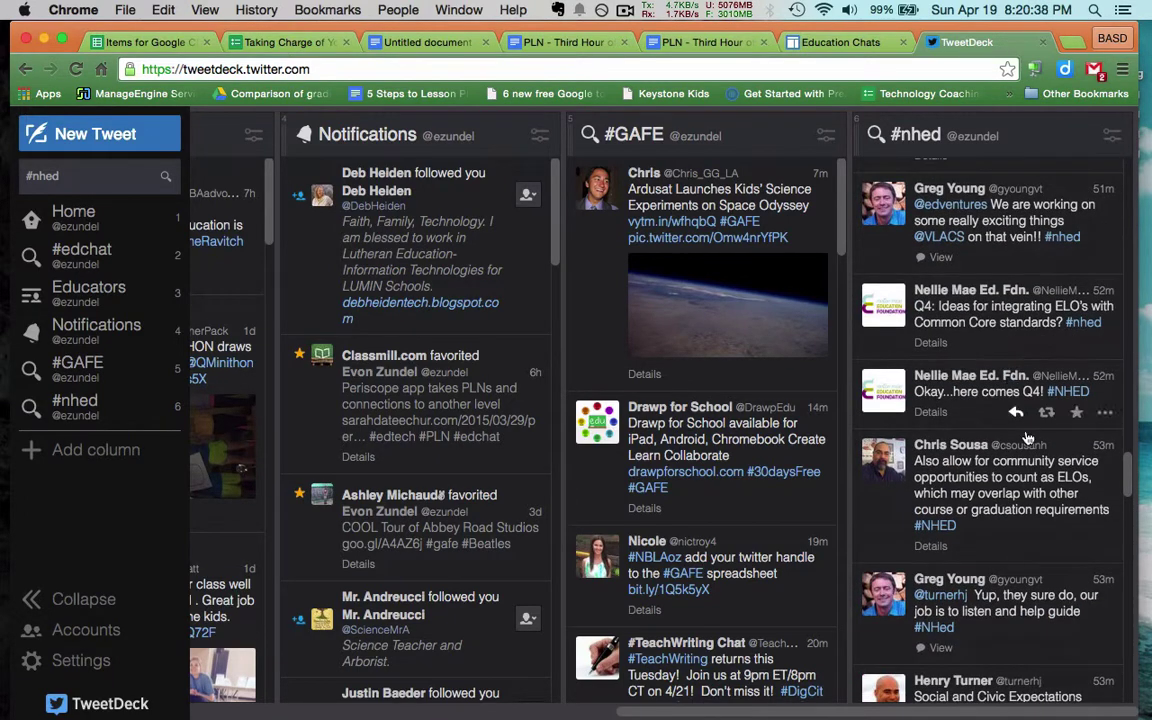
{"action": "scroll", "coordinate": [1010, 380], "scroll_direction": "up", "scroll_amount": 4}
{"action": "scroll", "coordinate": [1029, 437], "scroll_direction": "up", "scroll_amount": 2}
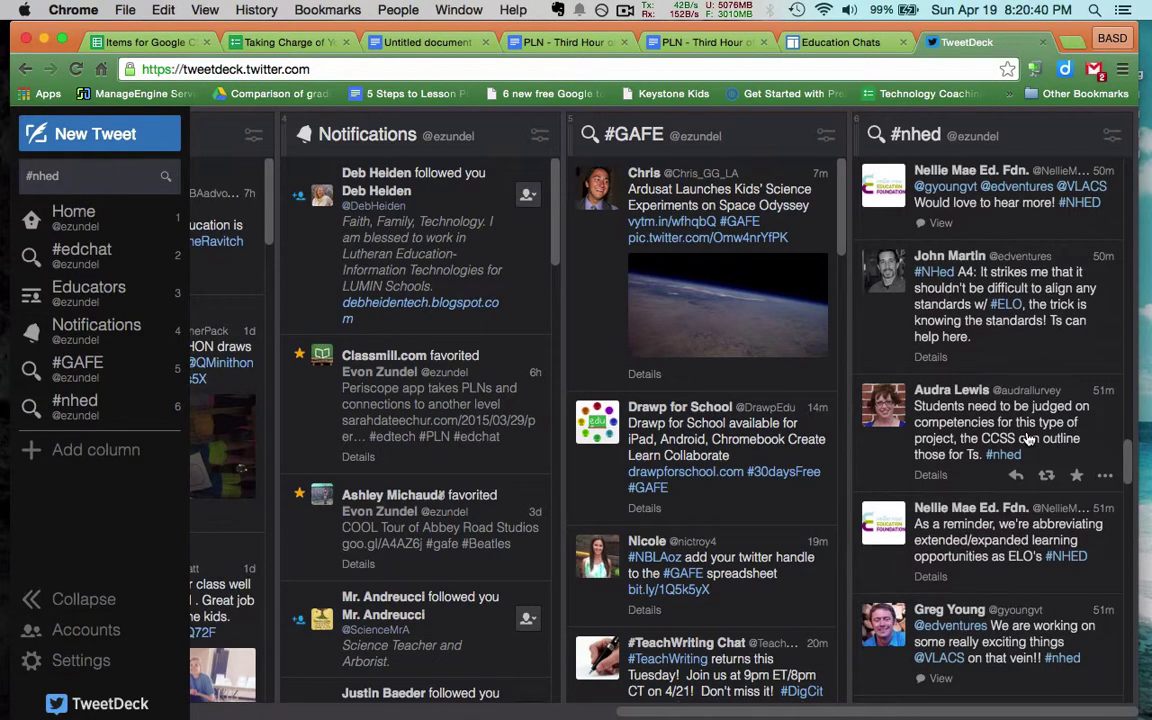
{"action": "scroll", "coordinate": [1029, 438], "scroll_direction": "up", "scroll_amount": 7}
{"action": "scroll", "coordinate": [1029, 438], "scroll_direction": "up", "scroll_amount": 3}
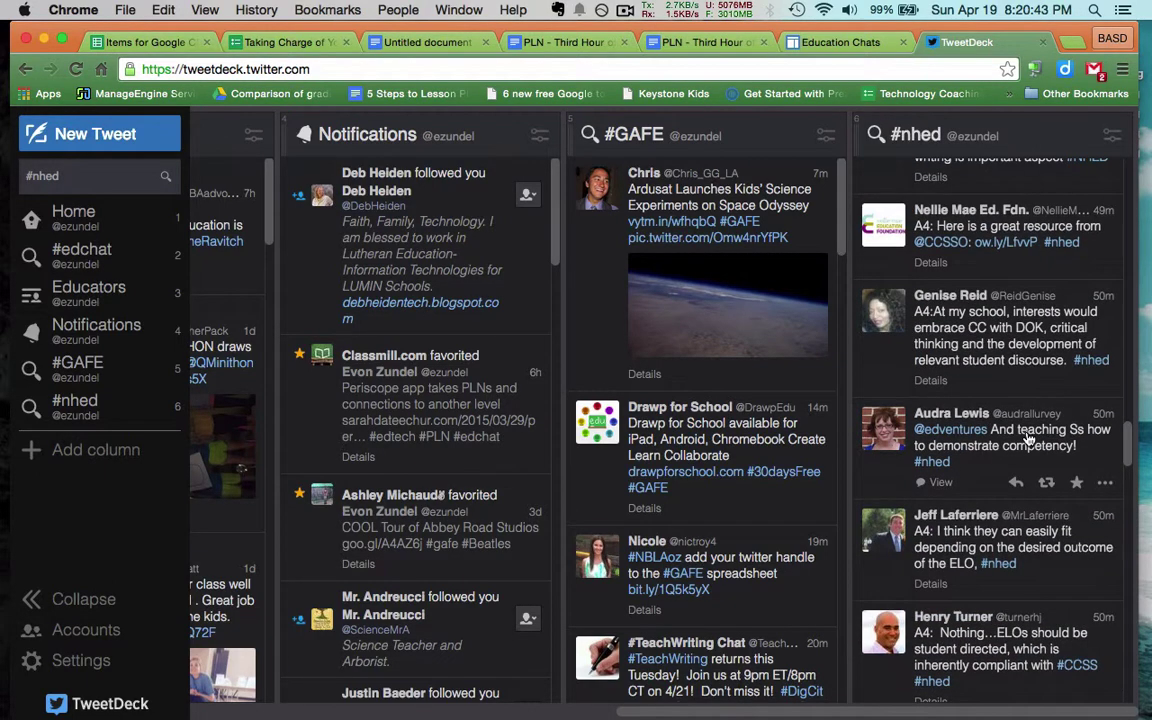
{"action": "scroll", "coordinate": [1029, 438], "scroll_direction": "up", "scroll_amount": 5}
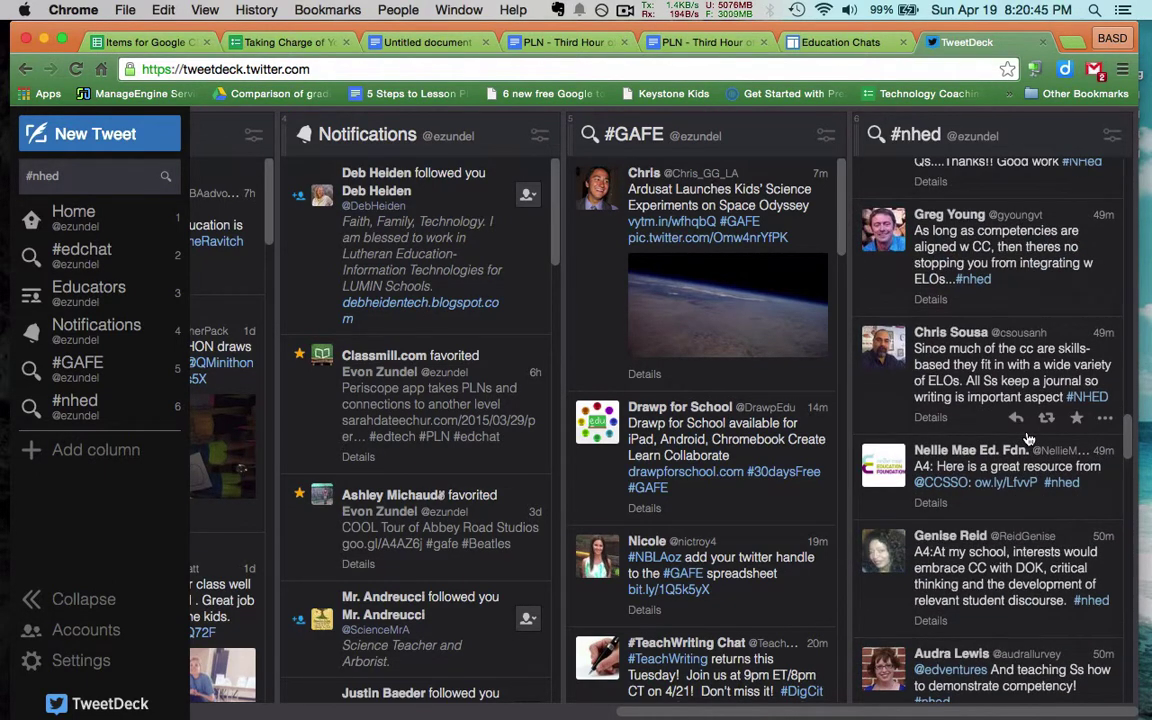
{"action": "scroll", "coordinate": [1029, 438], "scroll_direction": "up", "scroll_amount": 4}
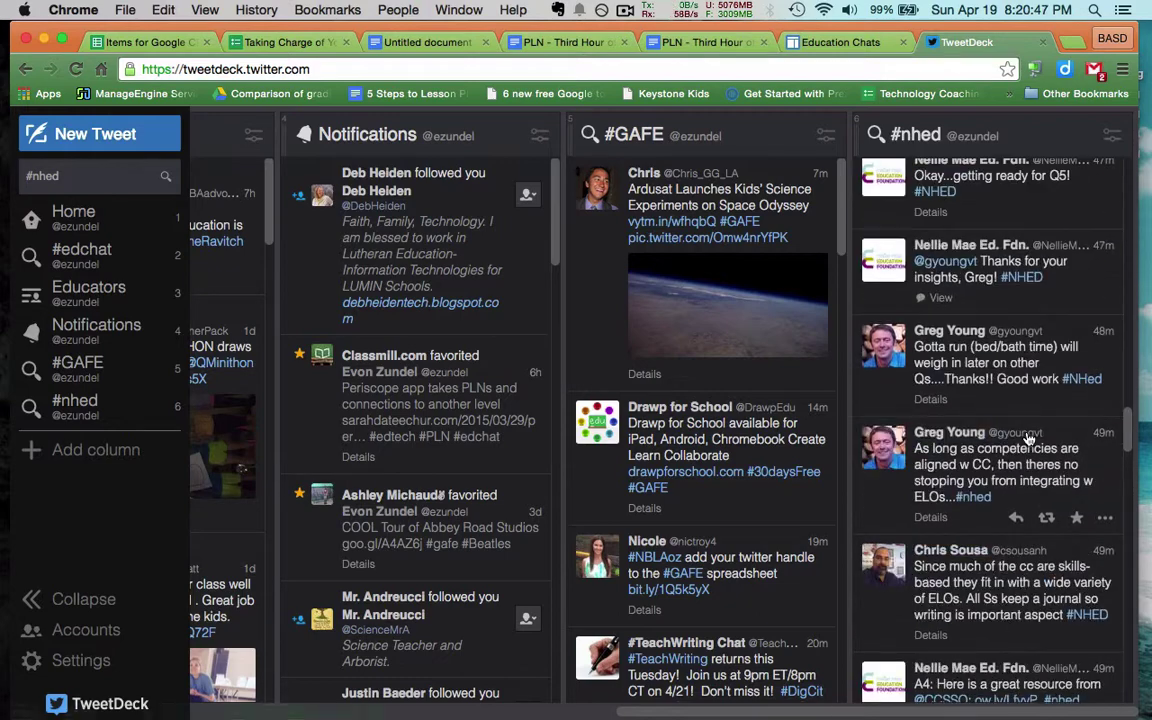
{"action": "scroll", "coordinate": [1029, 438], "scroll_direction": "up", "scroll_amount": 9}
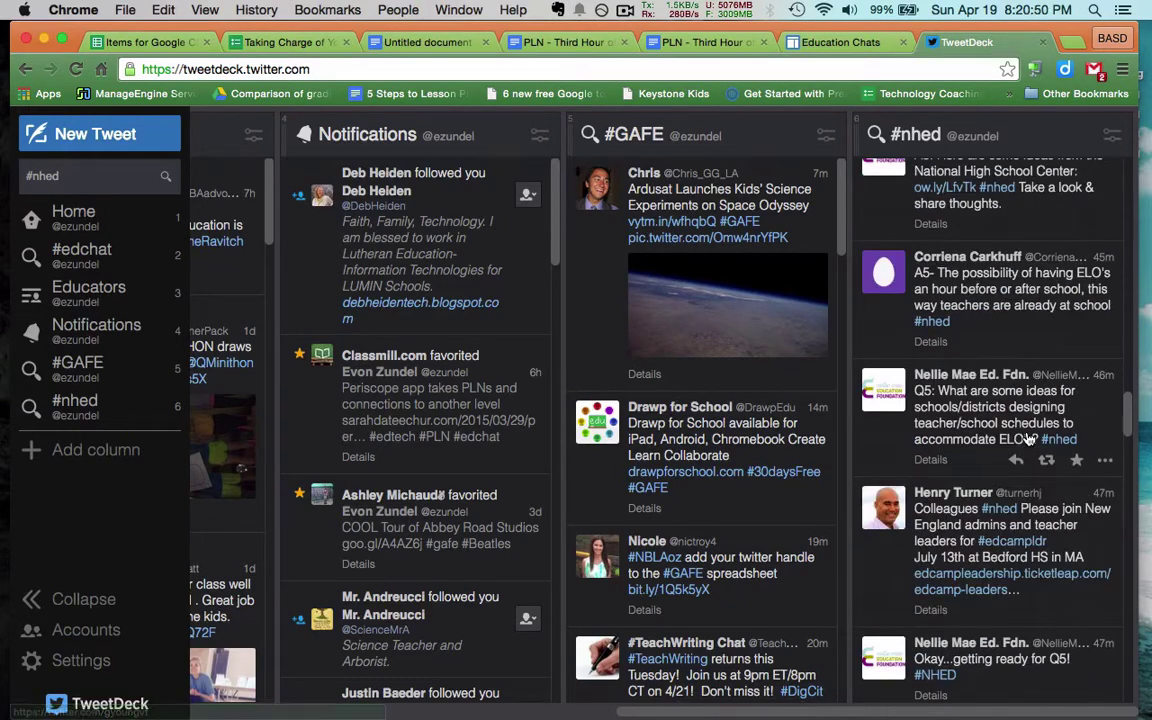
{"action": "scroll", "coordinate": [1029, 438], "scroll_direction": "up", "scroll_amount": 8}
{"action": "scroll", "coordinate": [1029, 438], "scroll_direction": "up", "scroll_amount": 15}
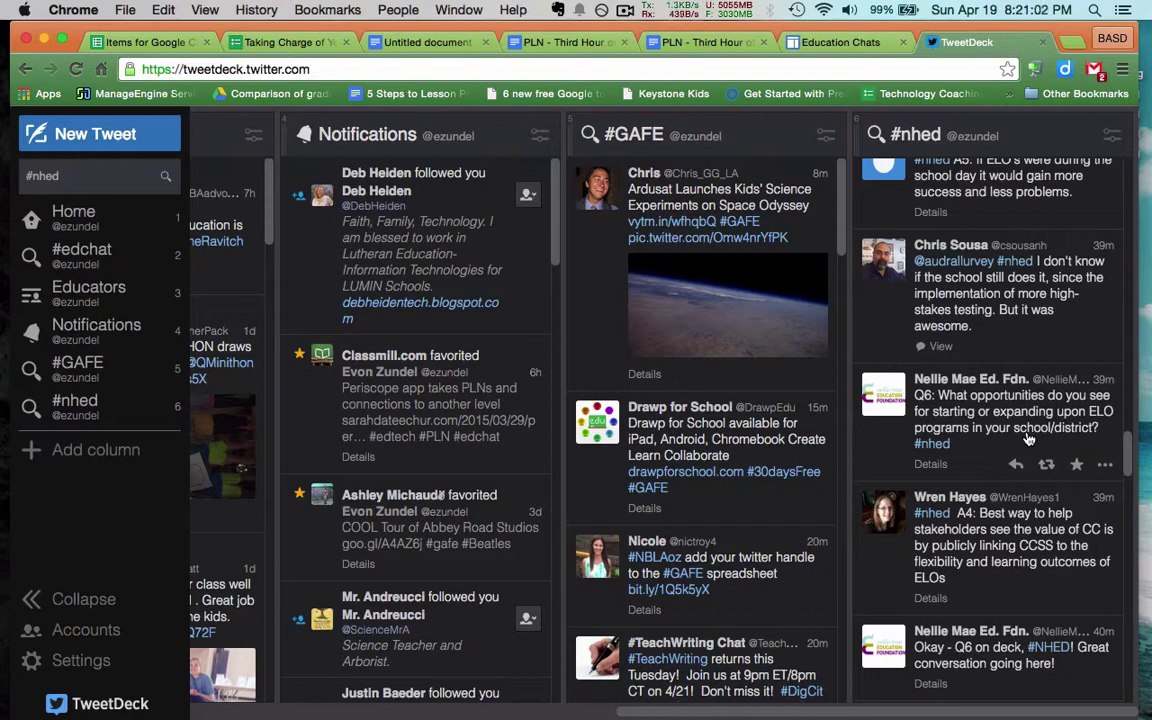
Scroll the #nhed column up past Q7 to the A7 replies on assessing rigor and the host's resource tweet
{"action": "scroll", "coordinate": [1028, 438], "scroll_direction": "up", "scroll_amount": 5}
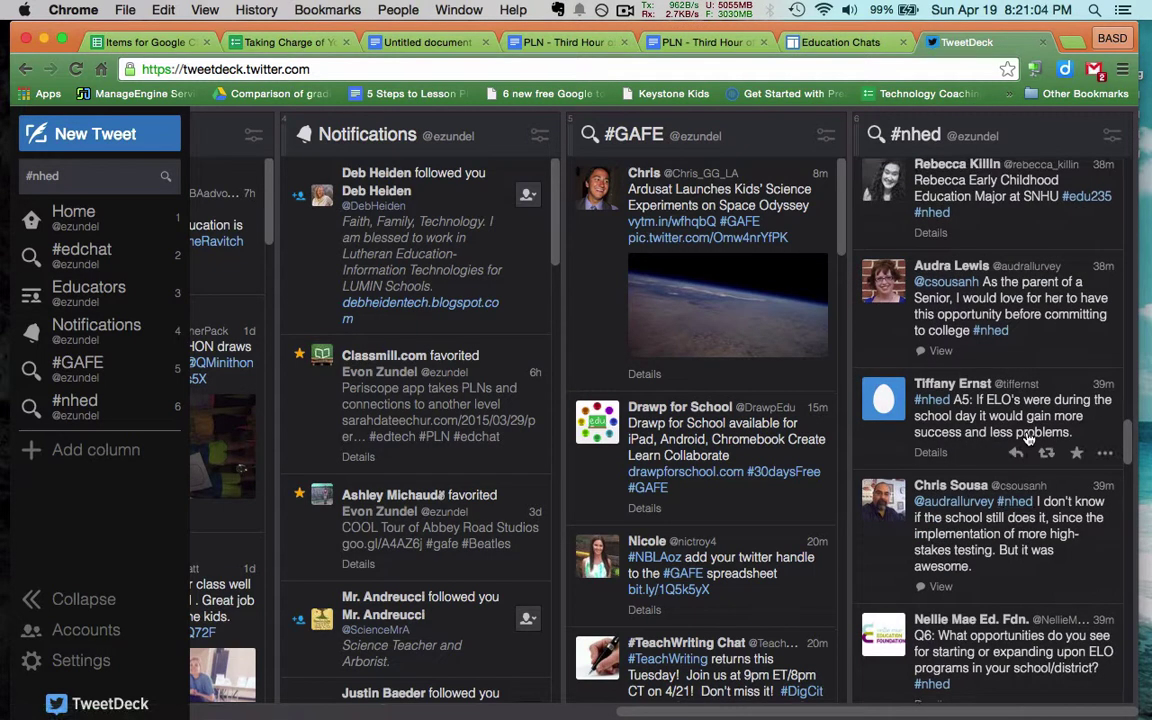
{"action": "scroll", "coordinate": [1028, 420], "scroll_direction": "up", "scroll_amount": 5}
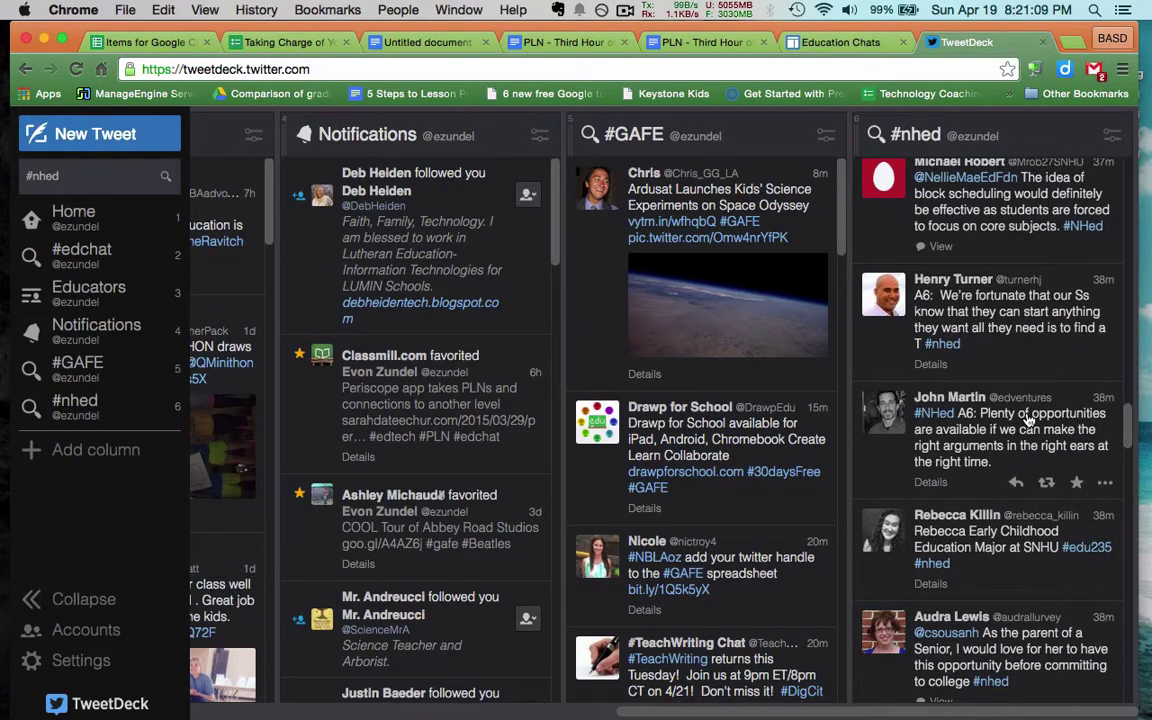
{"action": "scroll", "coordinate": [1028, 420], "scroll_direction": "up", "scroll_amount": 10}
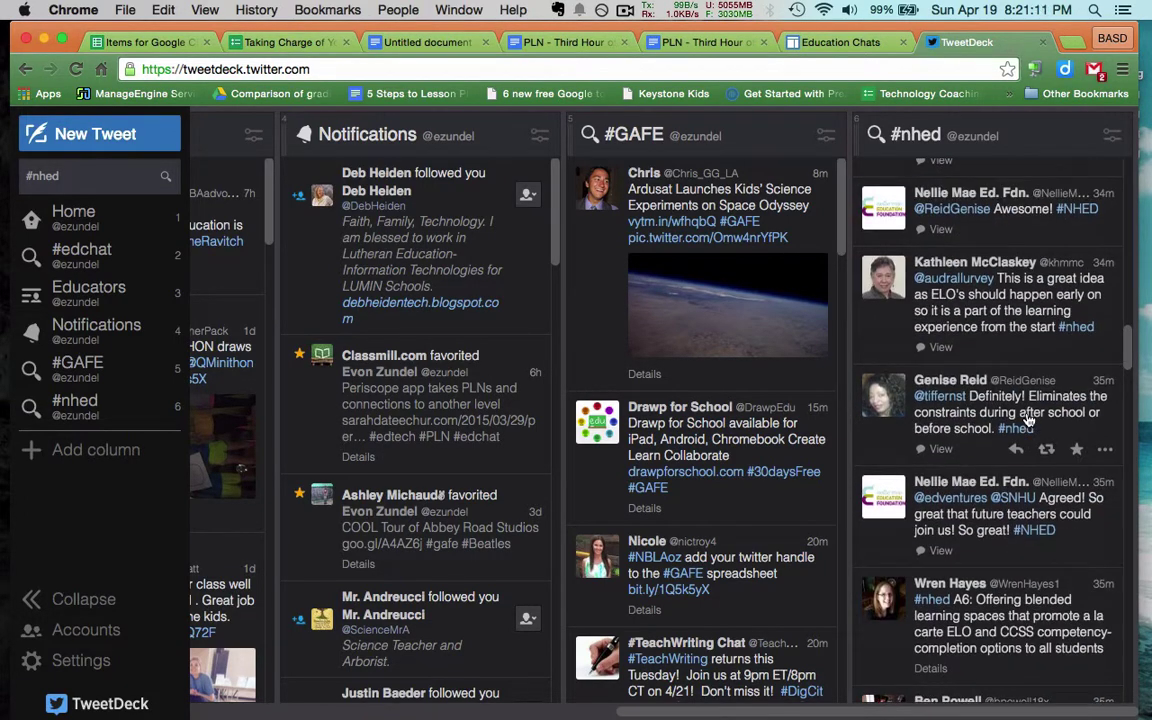
{"action": "scroll", "coordinate": [1028, 420], "scroll_direction": "up", "scroll_amount": 4}
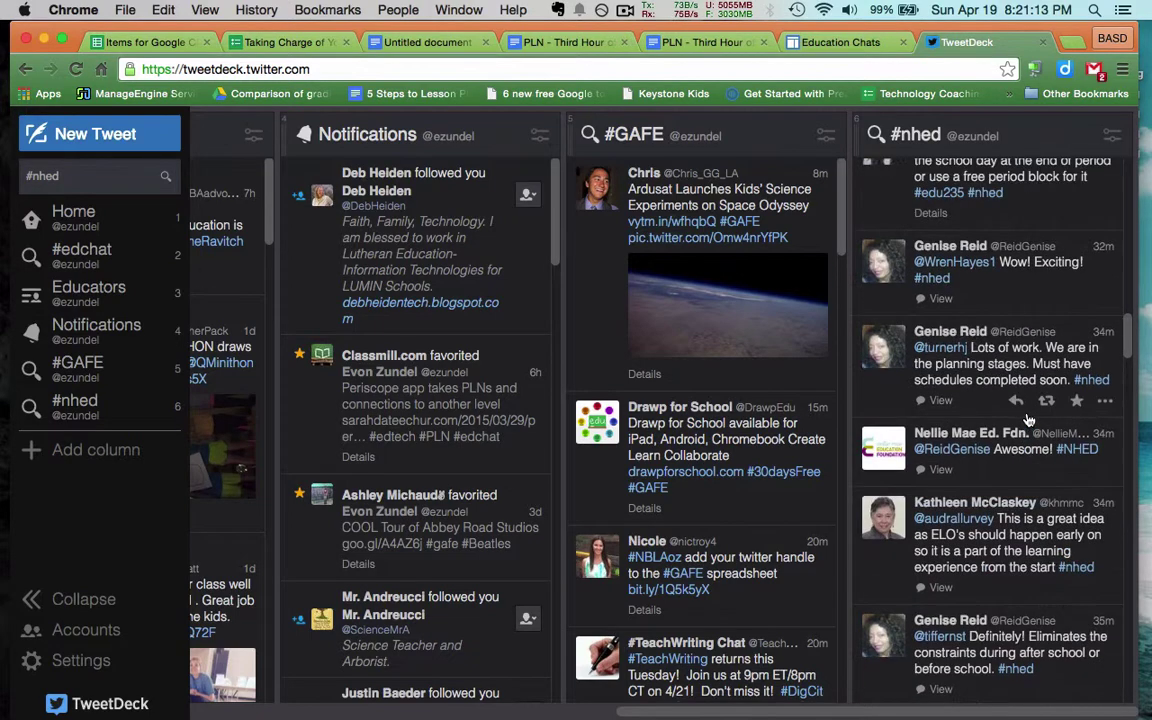
{"action": "scroll", "coordinate": [1028, 420], "scroll_direction": "up", "scroll_amount": 6}
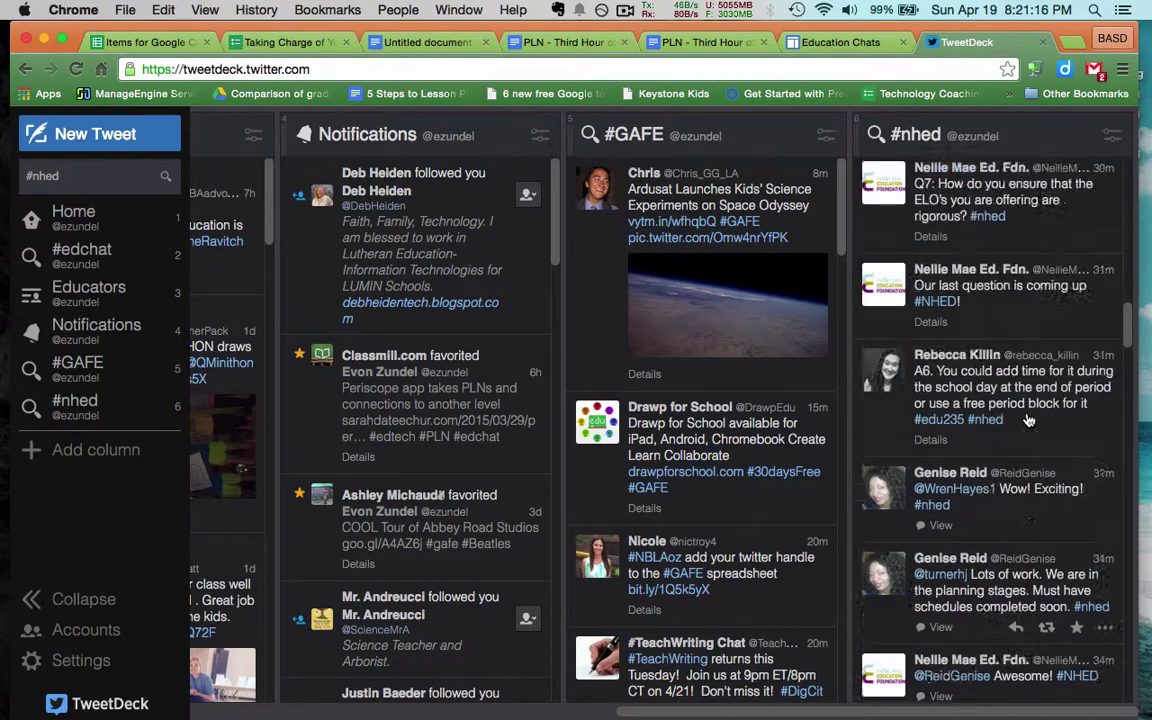
{"action": "scroll", "coordinate": [1028, 420], "scroll_direction": "up", "scroll_amount": 10}
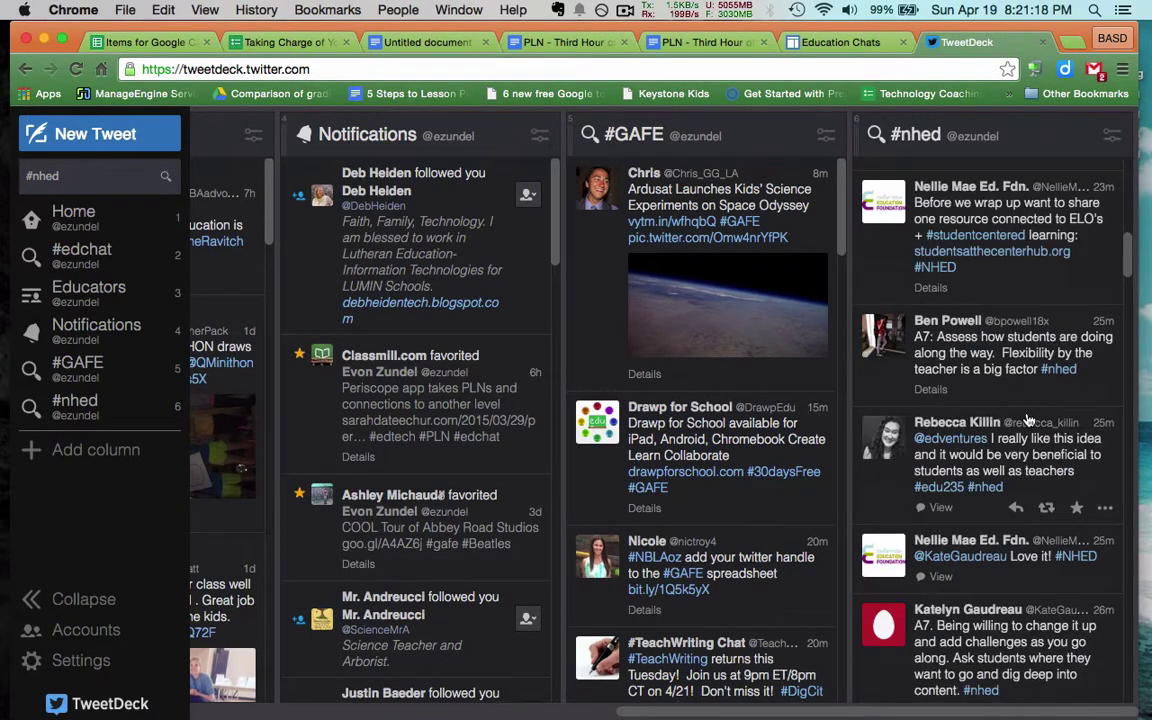